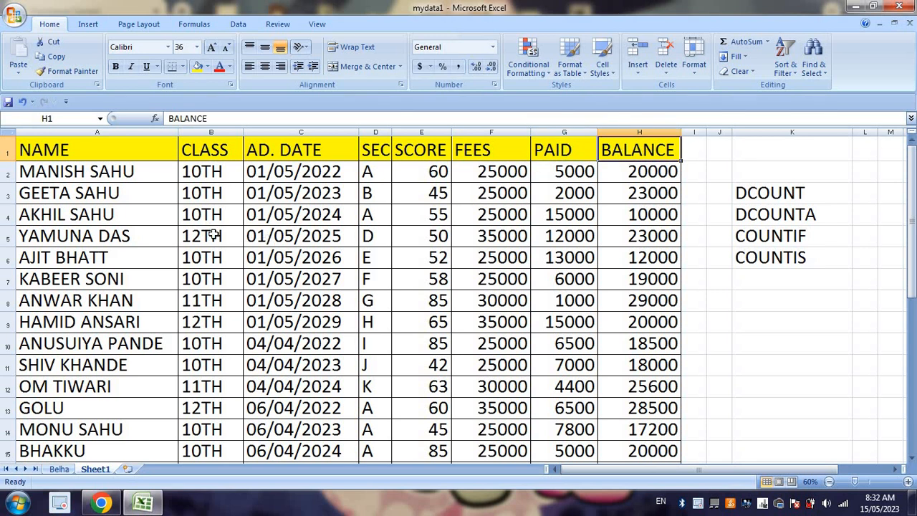
Step: Fill the function name list in K3:K6 with yellow
scroll(226, 249, down, 6)
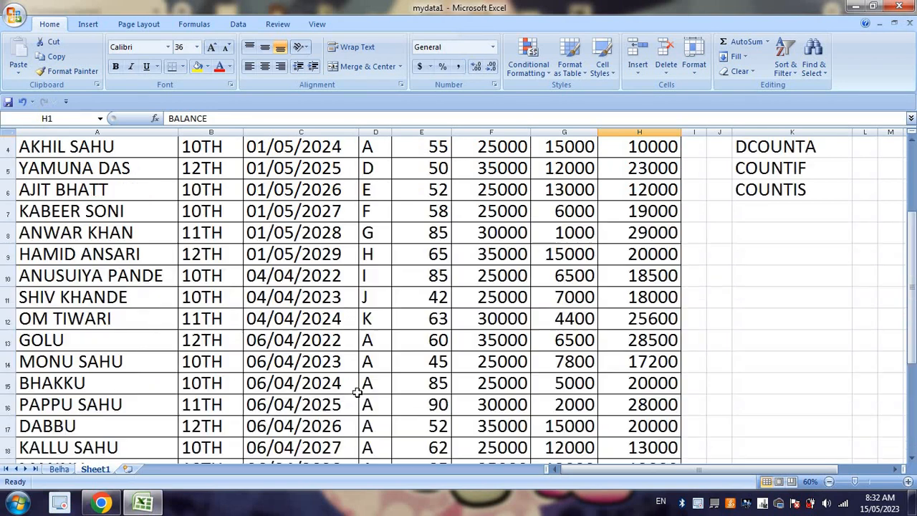
scroll(359, 386, up, 6)
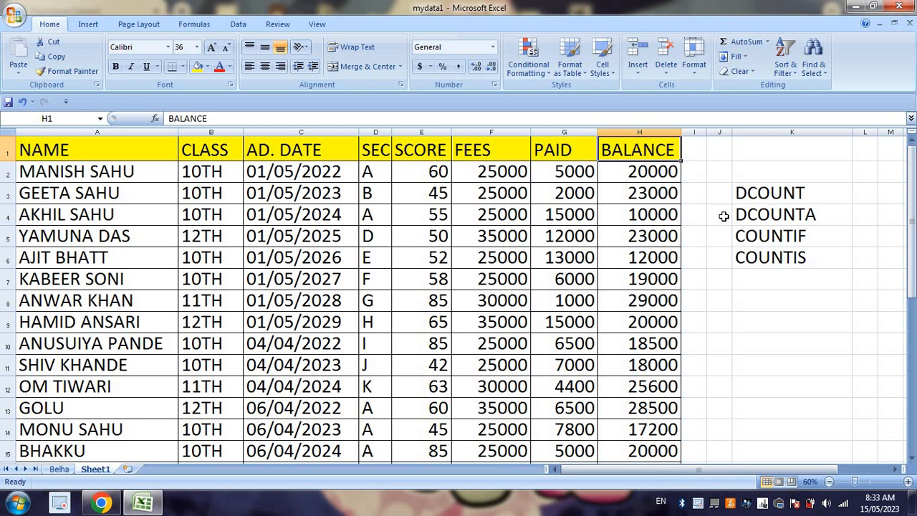
drag(770, 194, 768, 256)
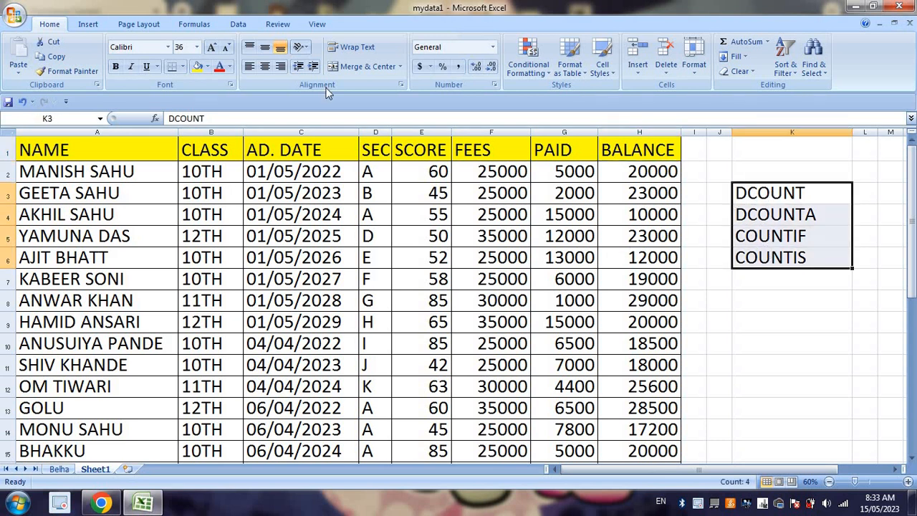
click(197, 66)
Step: Correct the misspelled function name in K6 to COUNTIFS
click(805, 231)
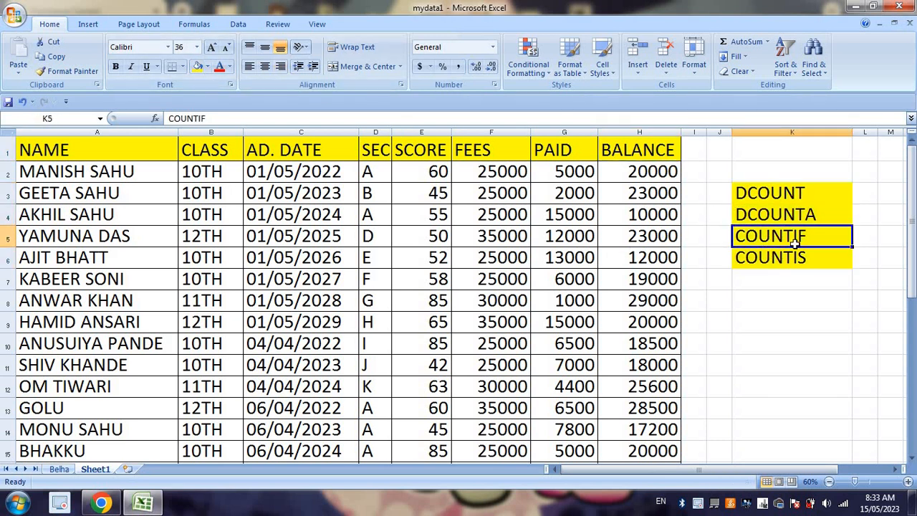
click(813, 264)
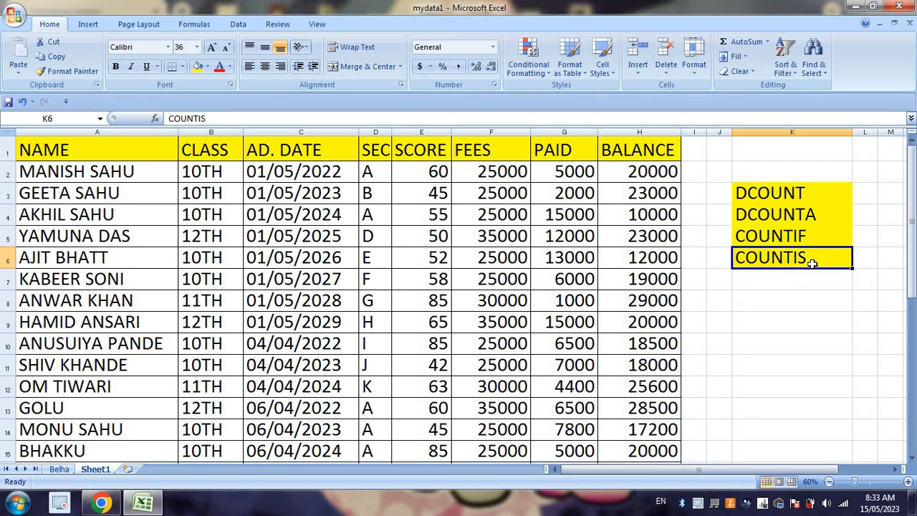
double_click(802, 256)
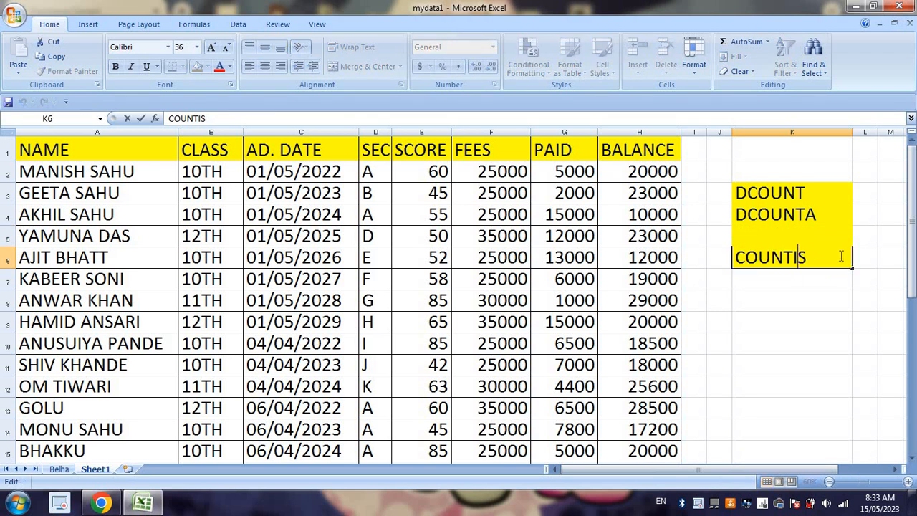
text(f)
click(854, 308)
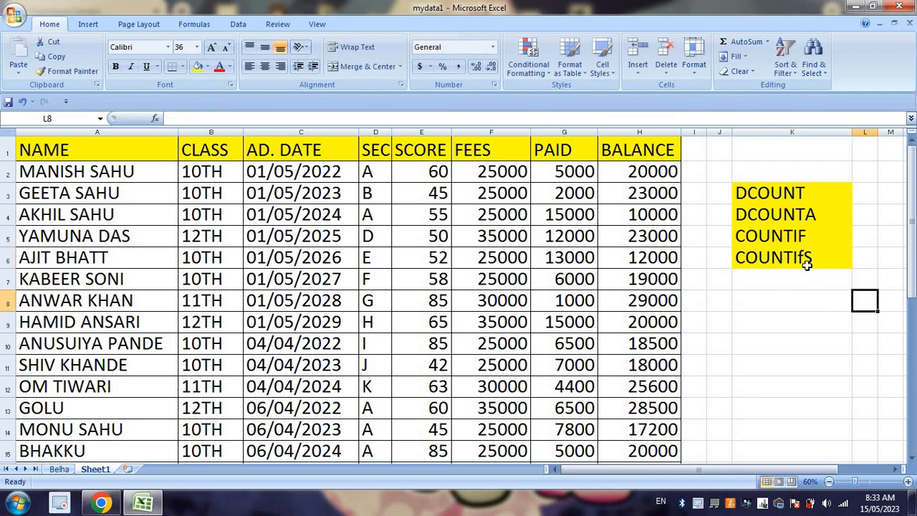
double_click(807, 263)
key(BackSpace)
text(F)
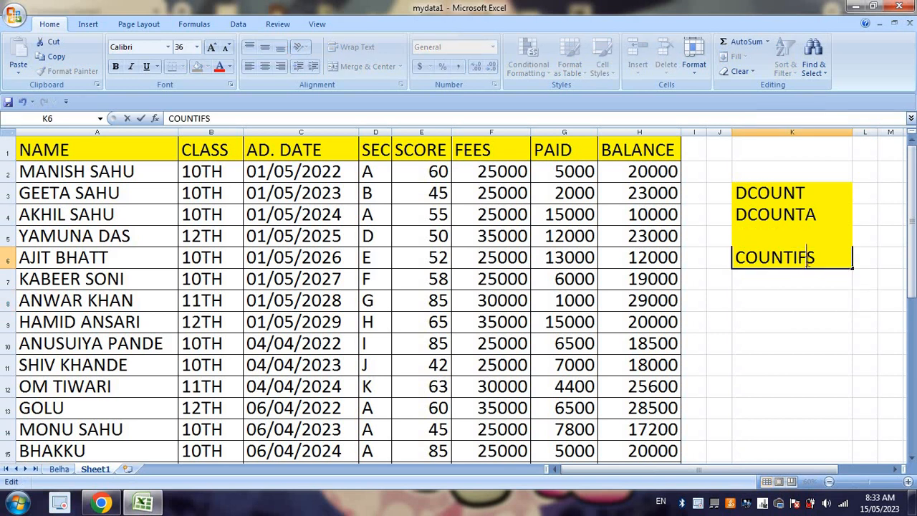
key(Return)
Step: Fill answer cell H24 with yellow and H25 with green, beside the Hindi questions below the table
scroll(94, 295, down, 7)
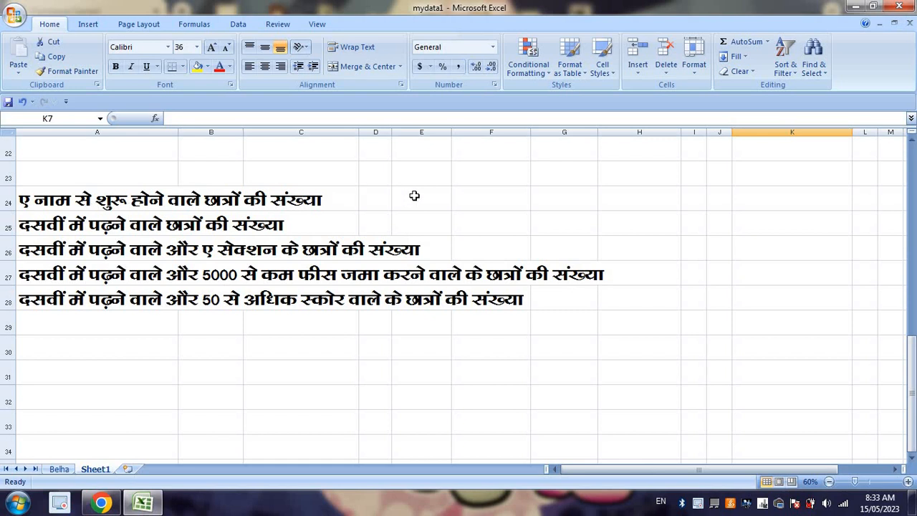
click(646, 204)
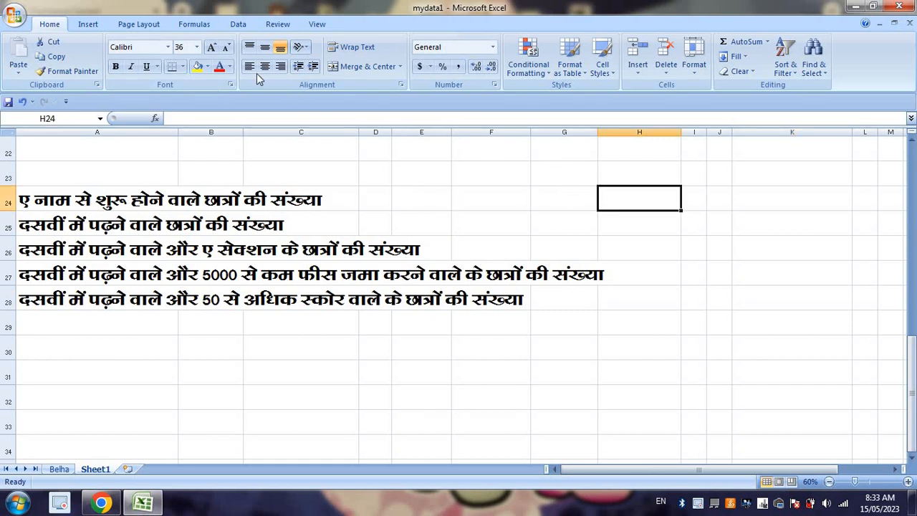
click(197, 66)
key(Down)
click(208, 68)
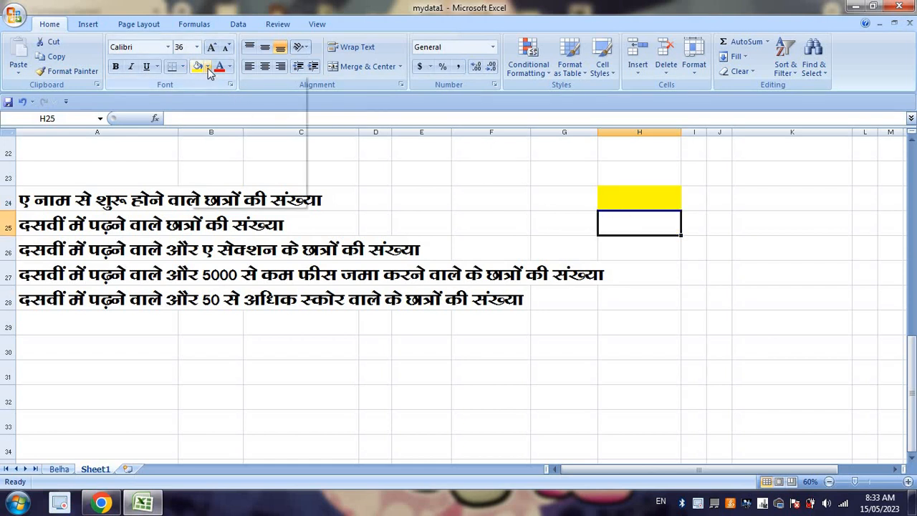
click(245, 166)
key(Up)
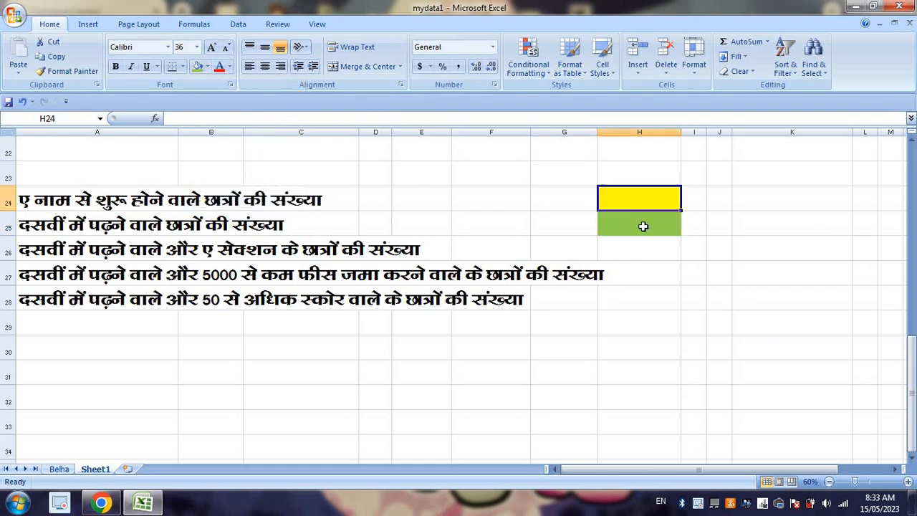
Step: Copy the alternating yellow and green formatting of H24:H25 onto H26:H28
shift+click(643, 227)
click(71, 70)
drag(624, 251, 638, 298)
Step: Set the font size of answer cells H24:H28 to 48
drag(649, 206, 665, 295)
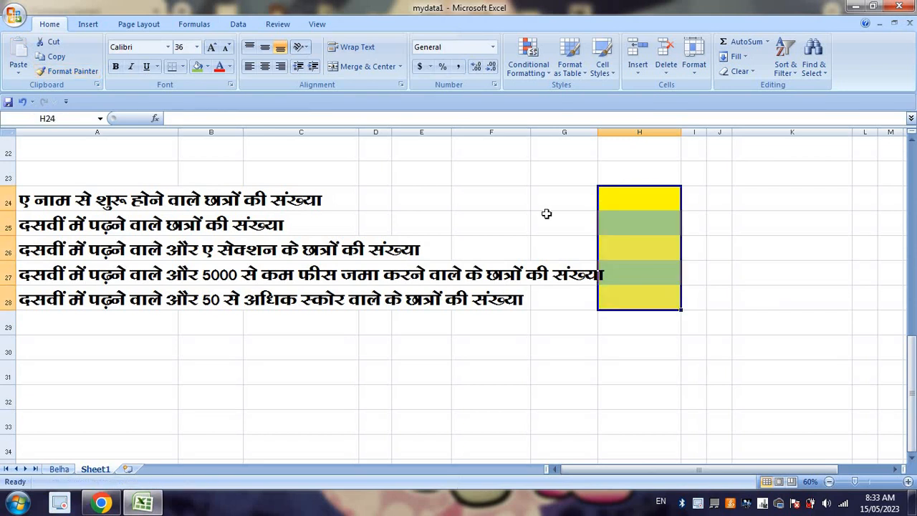
click(212, 47)
click(211, 48)
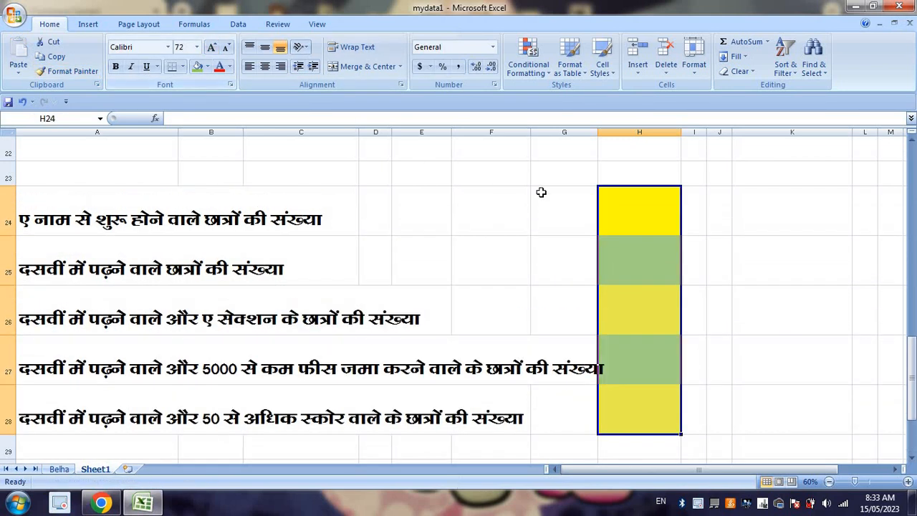
click(225, 47)
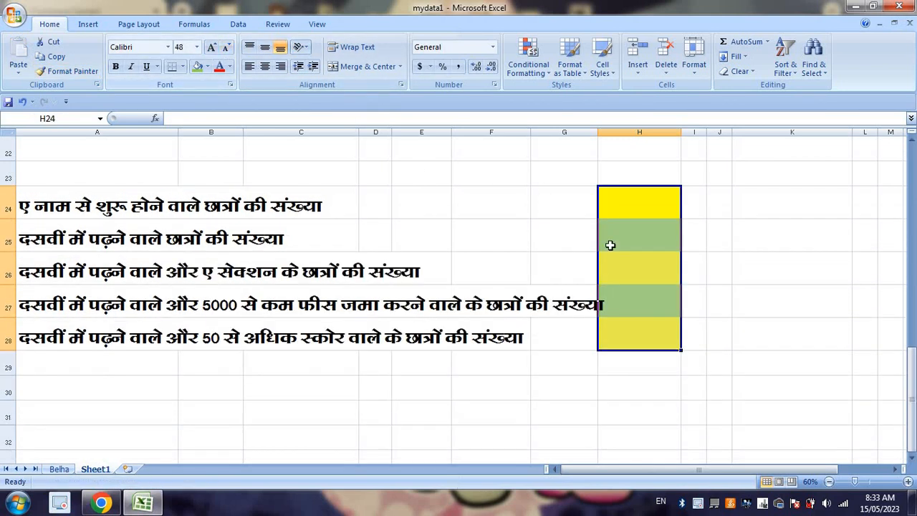
click(630, 214)
scroll(650, 232, up, 3)
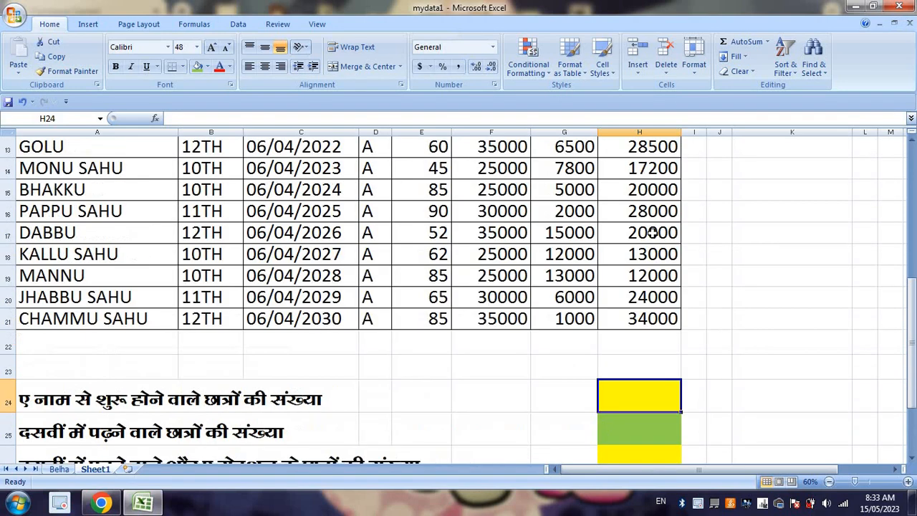
scroll(651, 231, down, 3)
scroll(647, 207, up, 5)
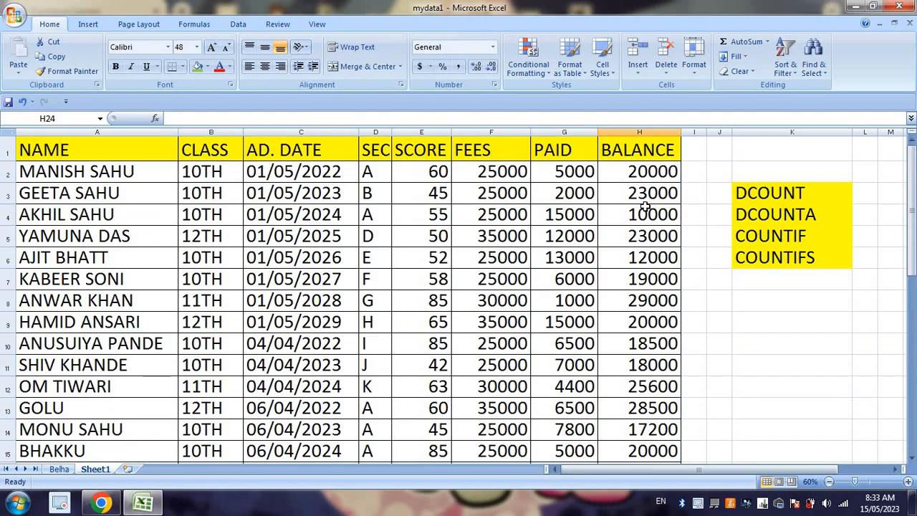
scroll(646, 207, down, 5)
text(=)
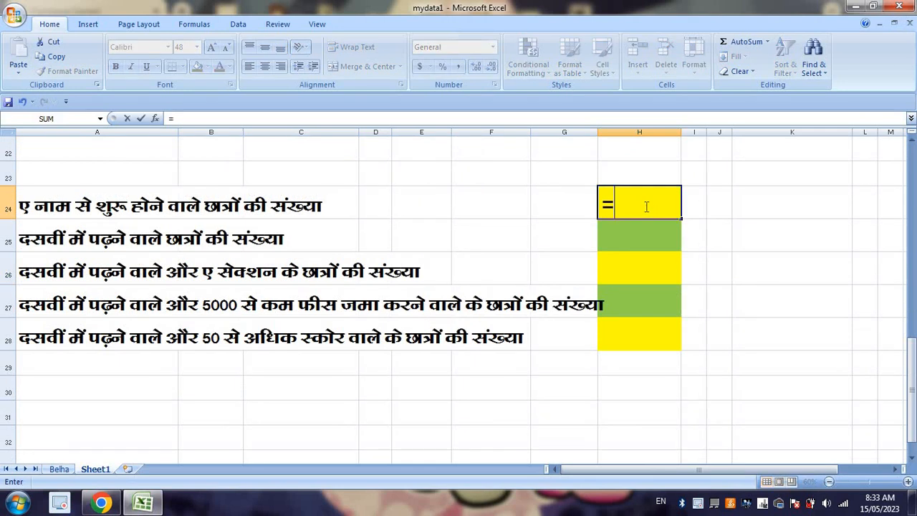
text(d)
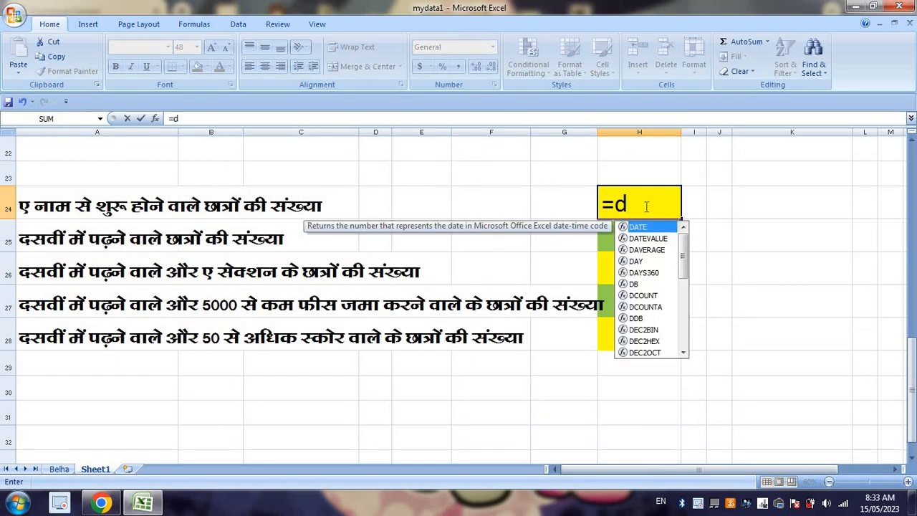
text(counta)
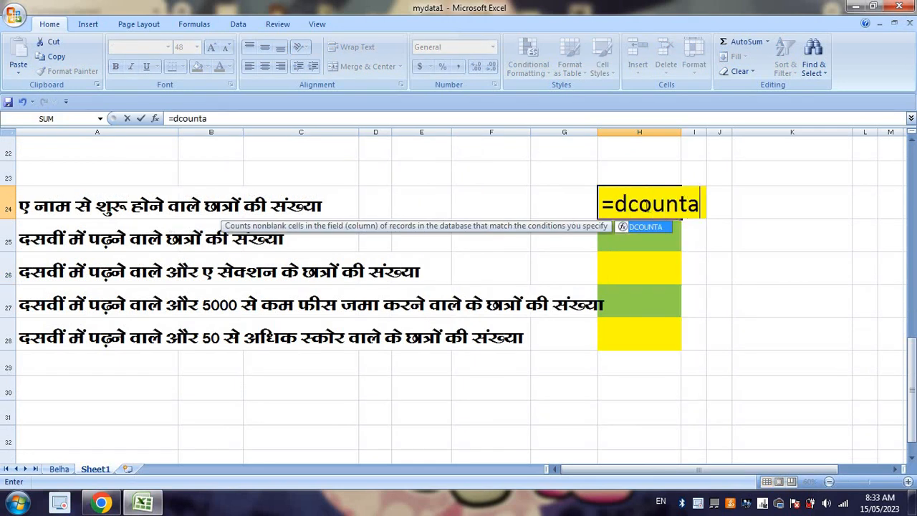
key(Tab)
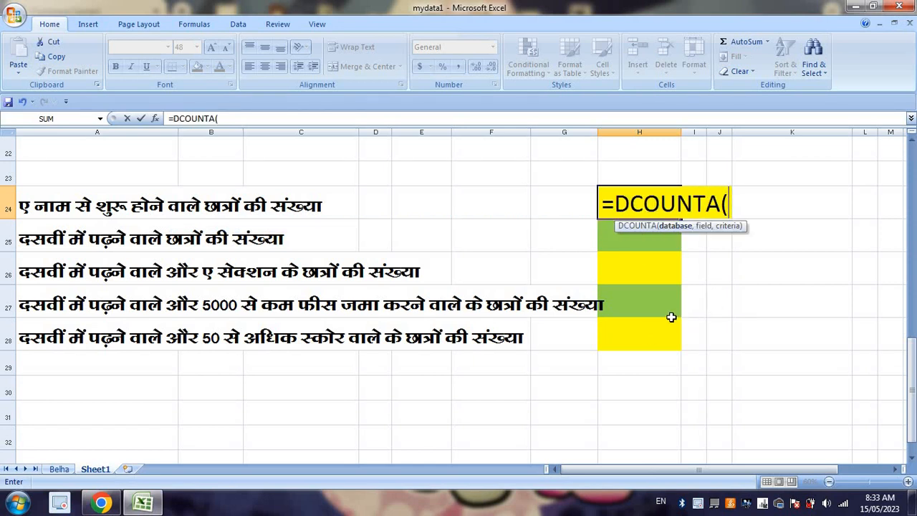
scroll(632, 322, up, 7)
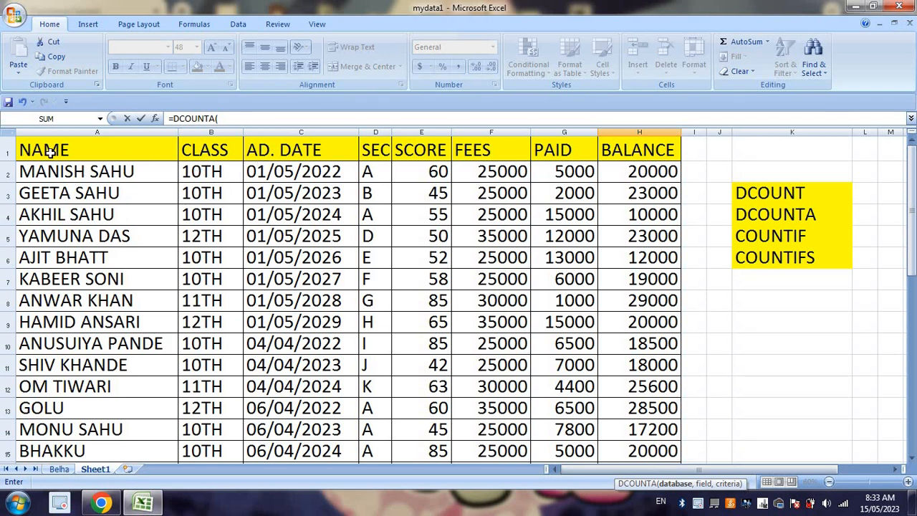
scroll(548, 456, down, 7)
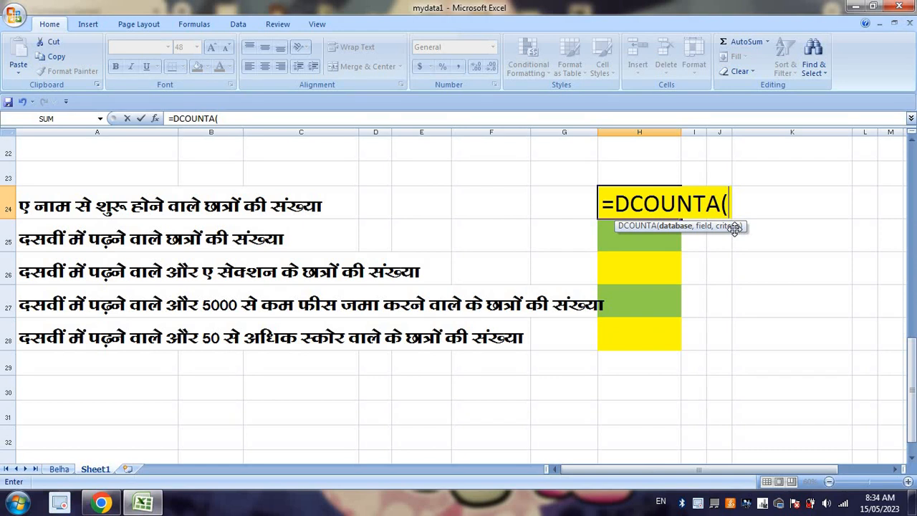
key(Escape)
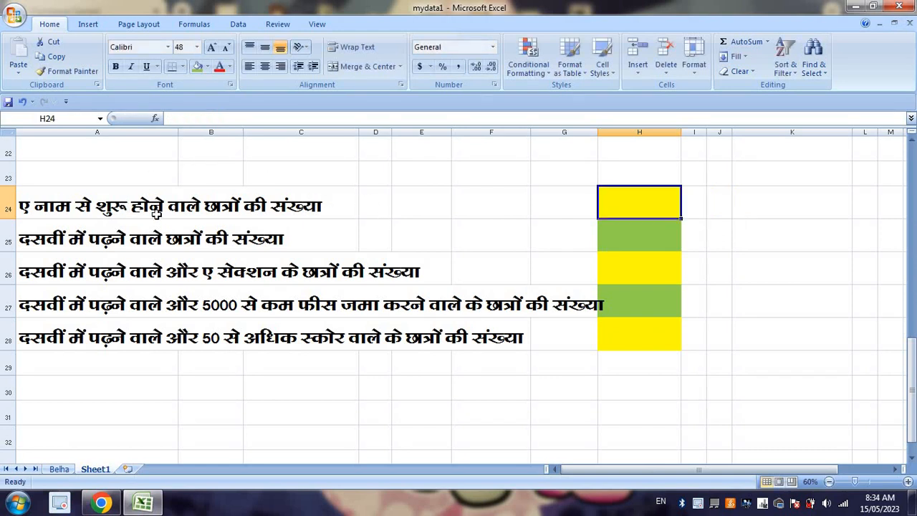
Step: Create a criteria range below the table with the heading NAME in A22 and the criterion A in A23
scroll(156, 213, up, 1)
scroll(152, 228, down, 1)
click(138, 152)
scroll(126, 258, up, 7)
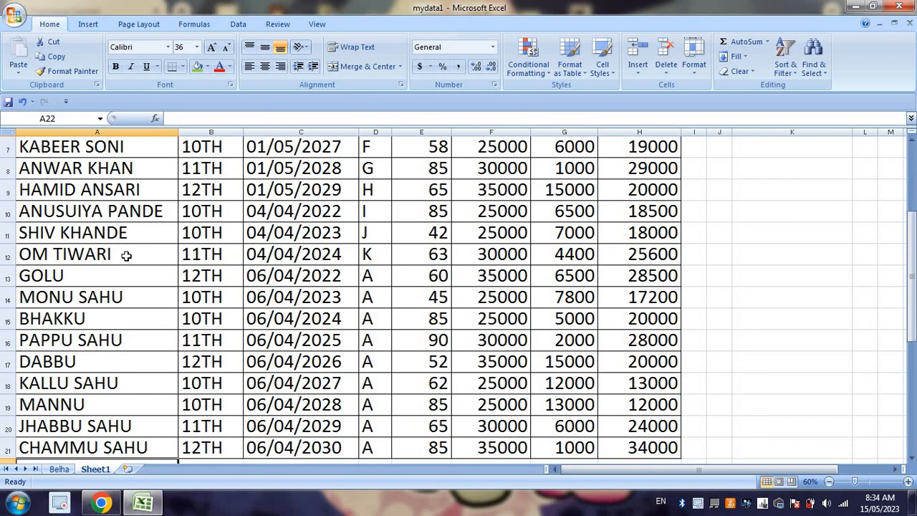
scroll(126, 229, down, 5)
scroll(124, 277, down, 2)
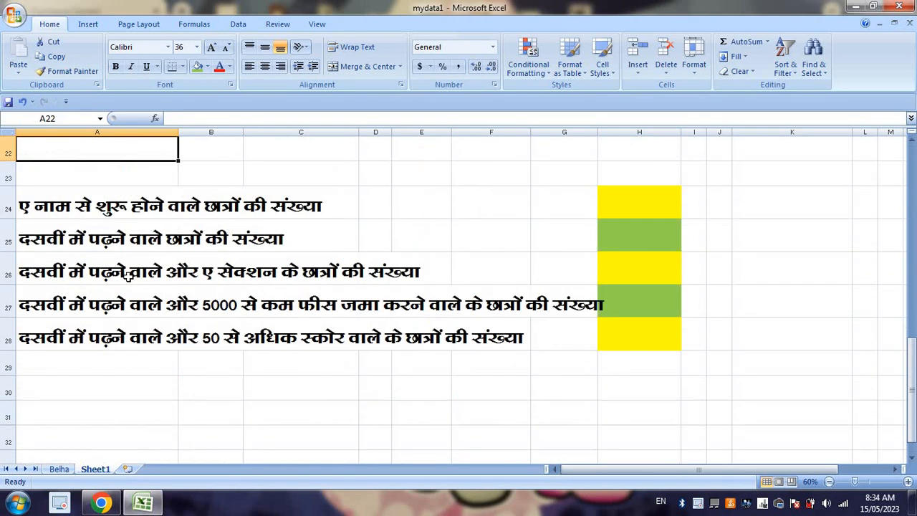
text(name)
key(BackSpace)
key(BackSpace)
key(BackSpace)
key(BackSpace)
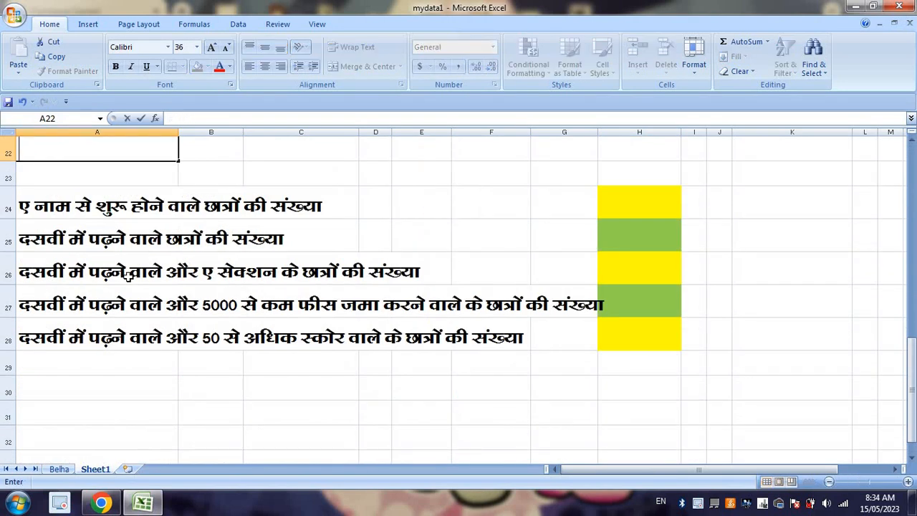
text(NAME)
key(Return)
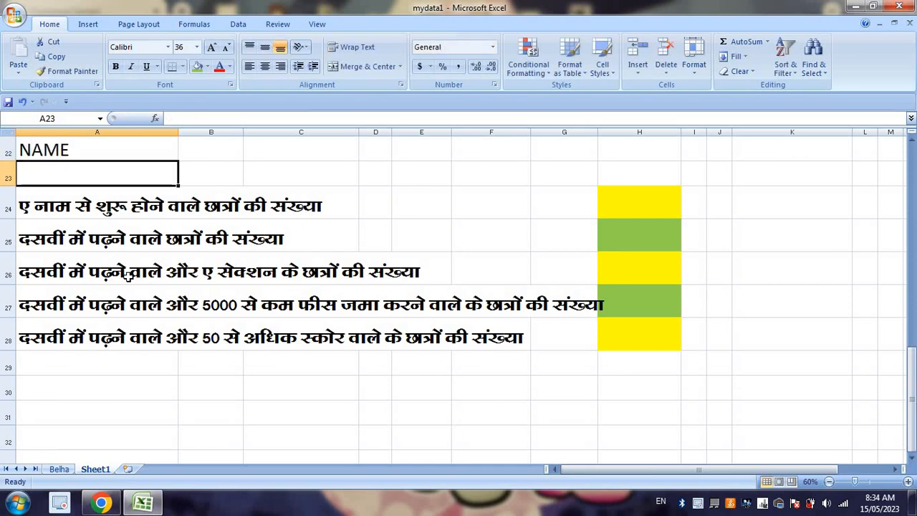
text(A)
click(197, 229)
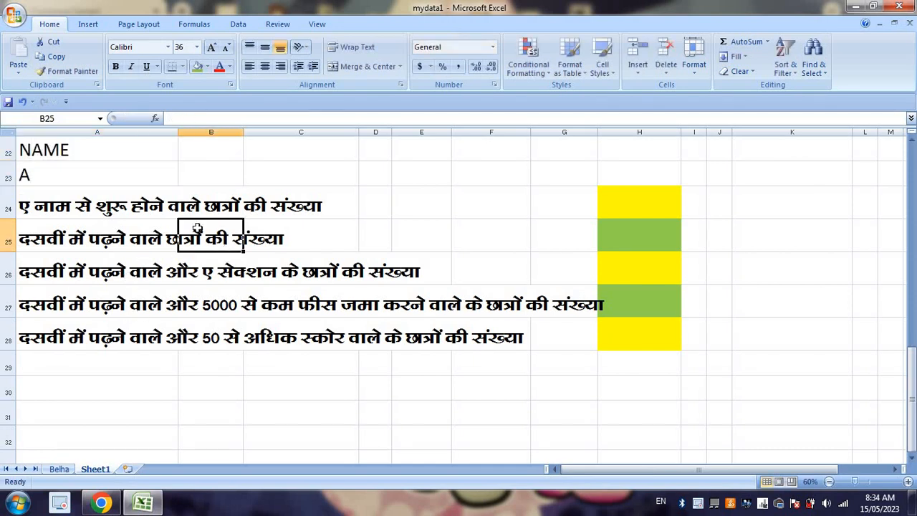
drag(76, 152, 76, 166)
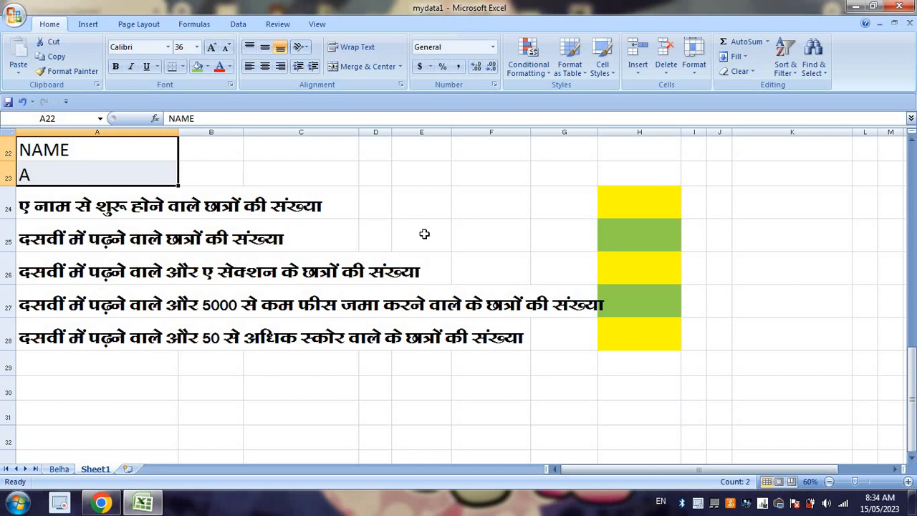
Step: Start a DCOUNTA formula in H24 with the student table A1:H21 as the database
click(643, 207)
text(=D)
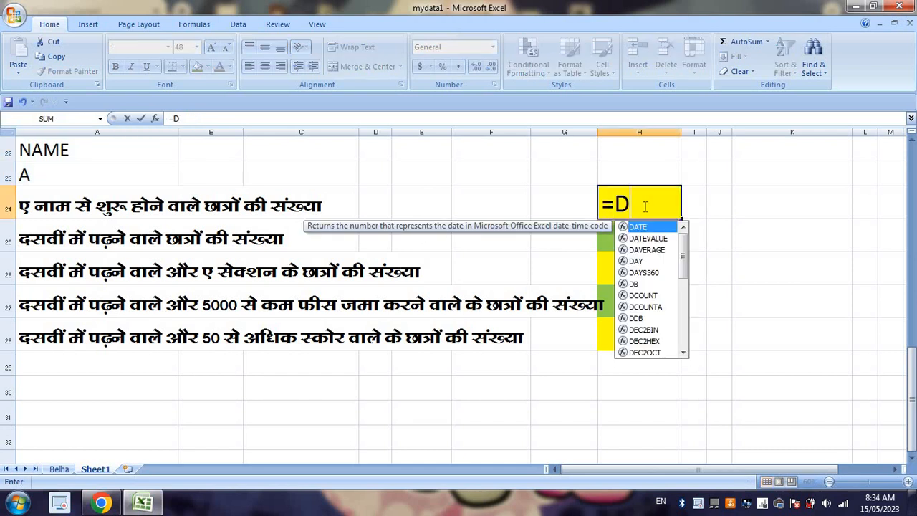
text(COUNTA)
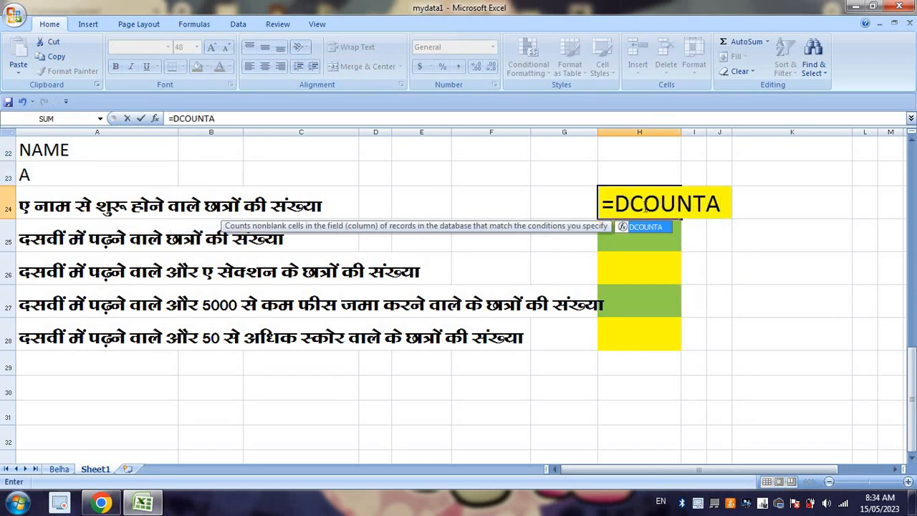
text(()
scroll(570, 265, up, 4)
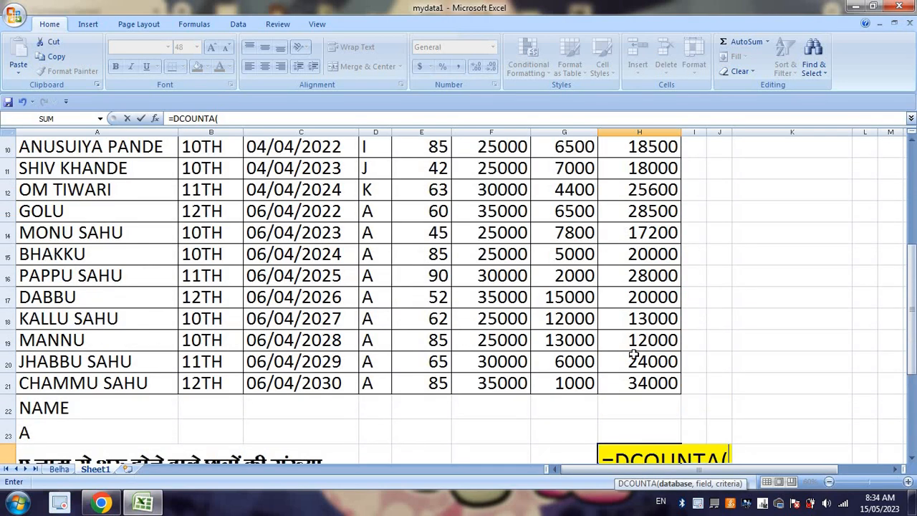
drag(655, 378, 3, 8)
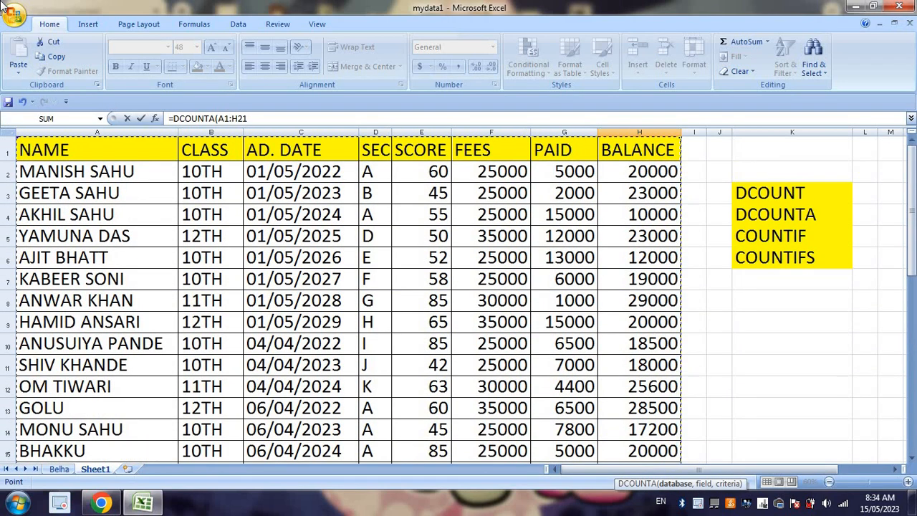
text(,)
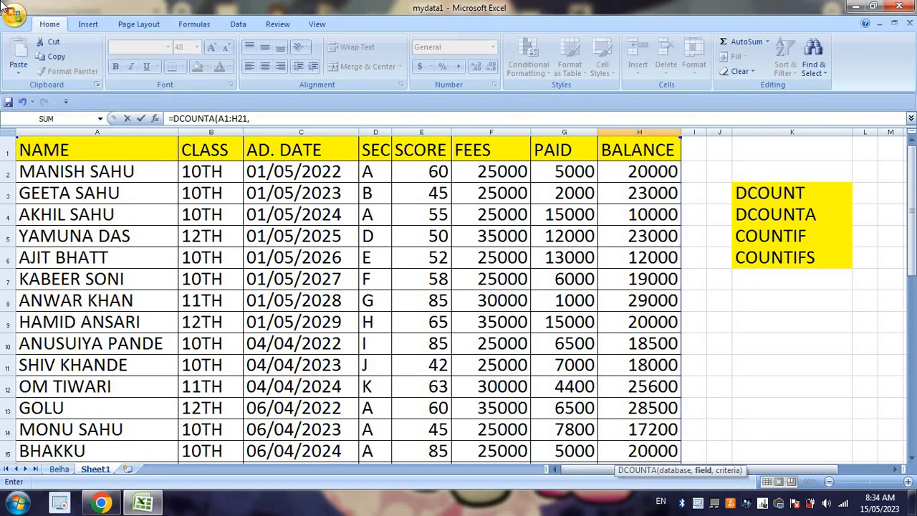
Step: Complete the H24 formula with the NAME heading A1 as field and A22:A23 as criteria
scroll(563, 291, down, 6)
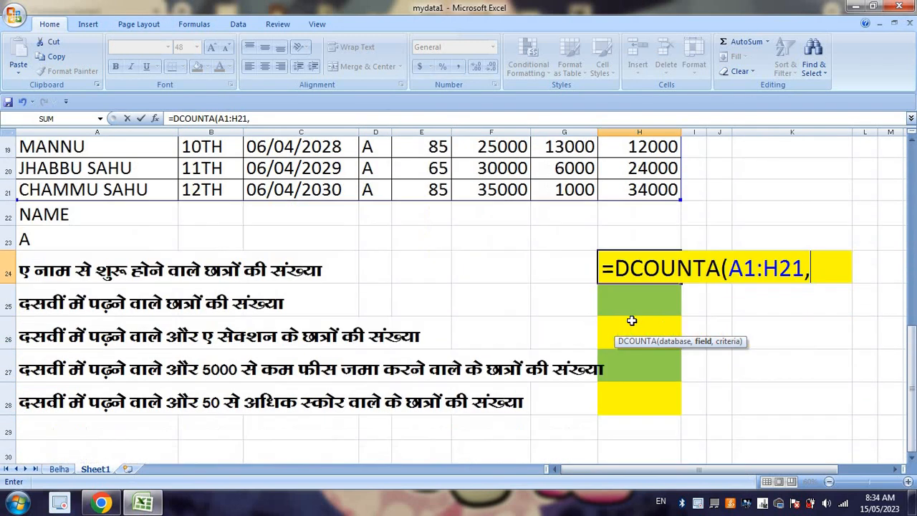
scroll(708, 286, down, 1)
scroll(484, 306, up, 7)
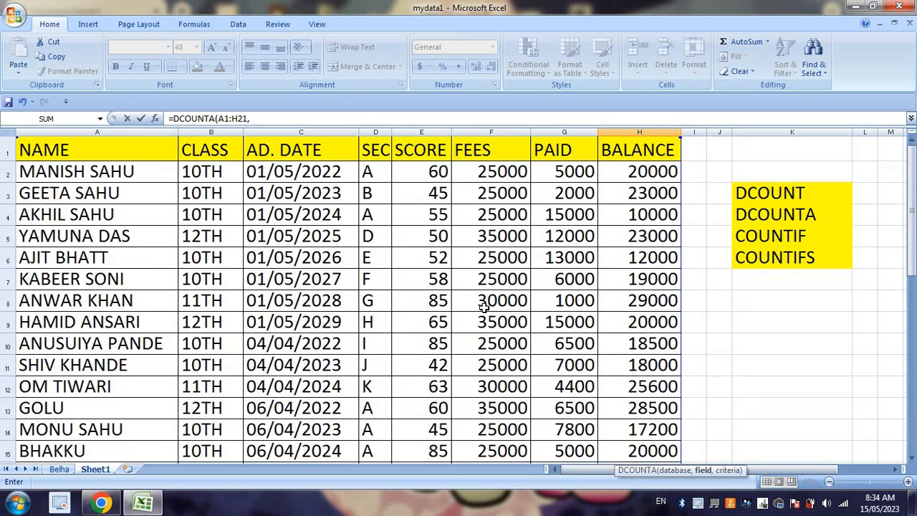
click(100, 147)
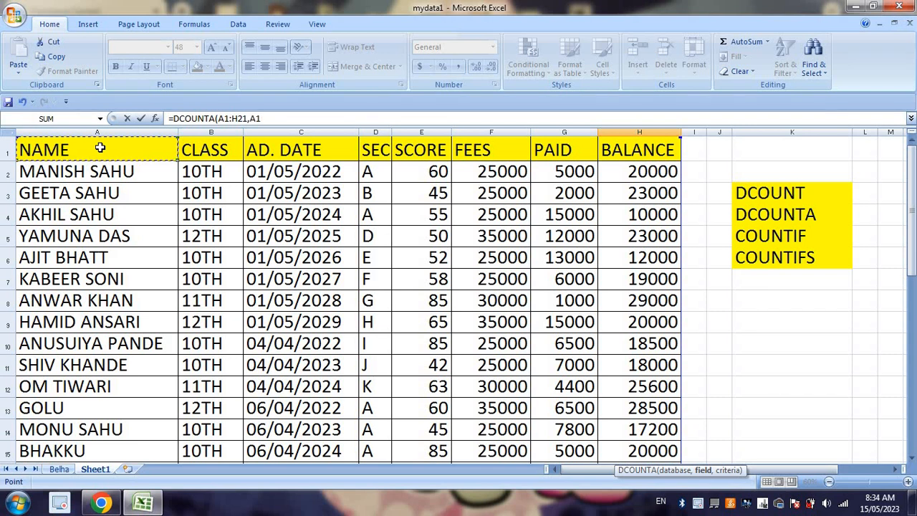
text(,)
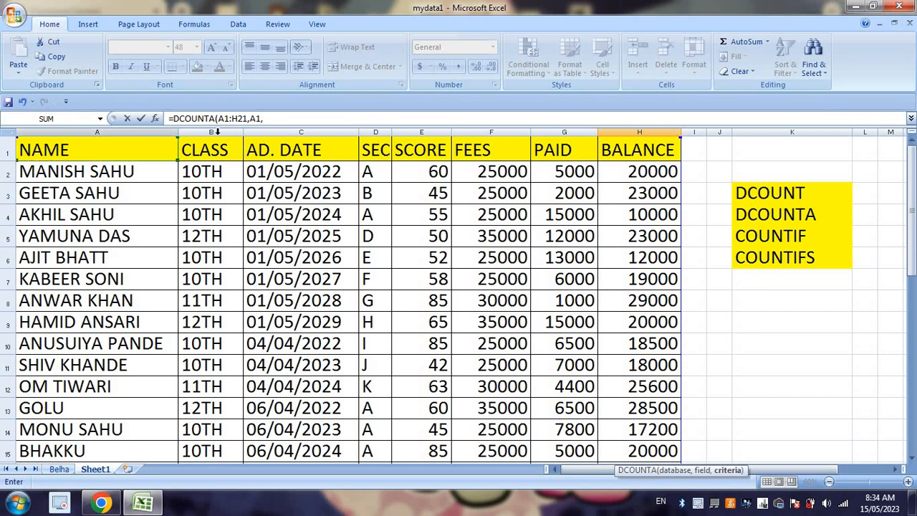
scroll(465, 237, down, 7)
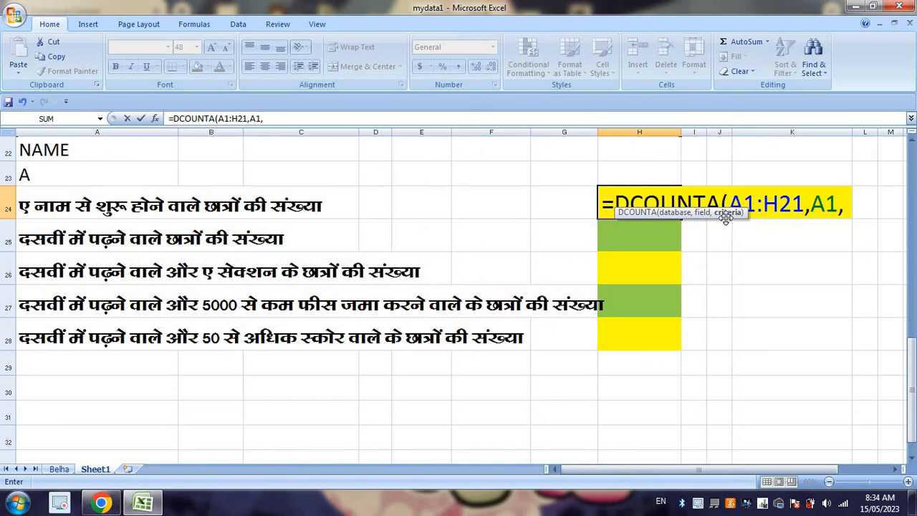
drag(92, 148, 115, 169)
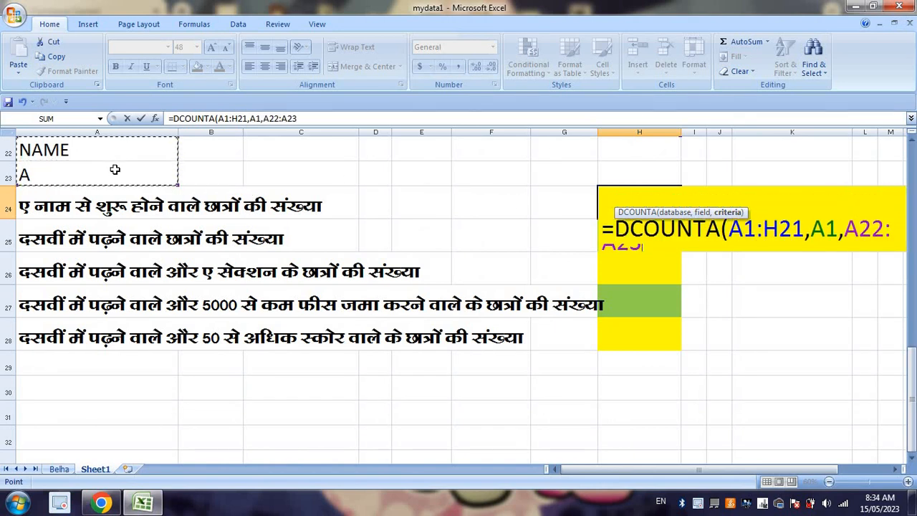
key(Return)
click(642, 207)
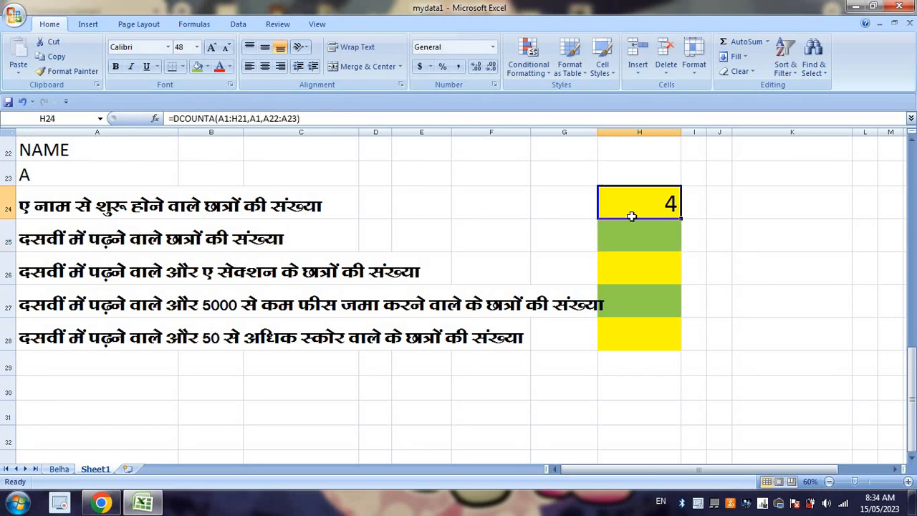
Step: Check the count in H24 against the names beginning with A in the NAME column
scroll(618, 241, up, 7)
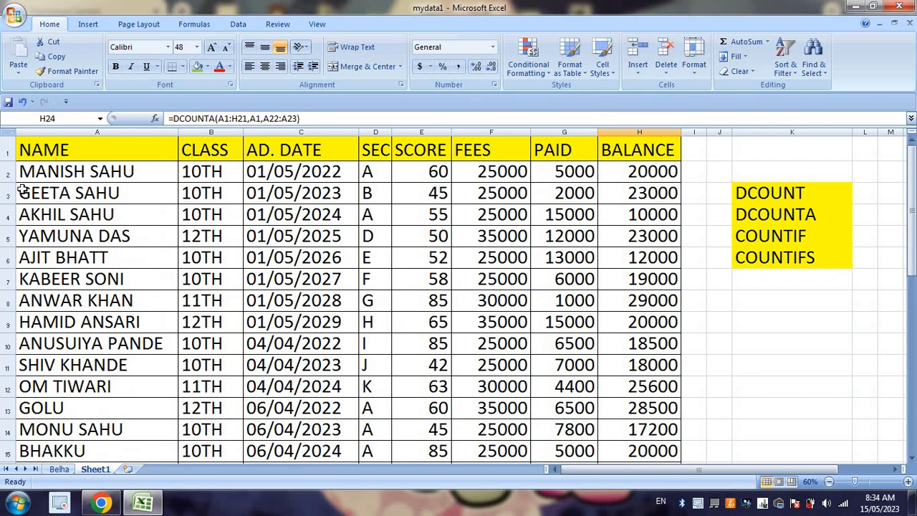
click(84, 218)
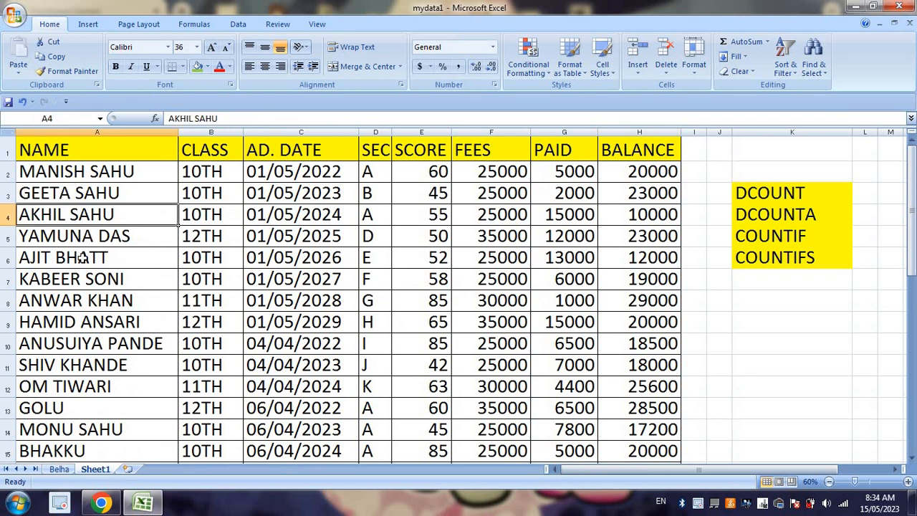
click(84, 260)
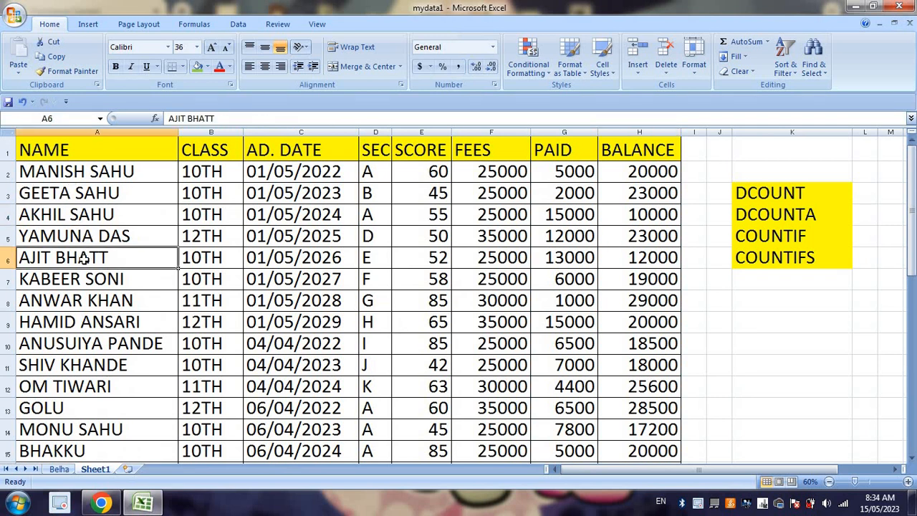
click(86, 300)
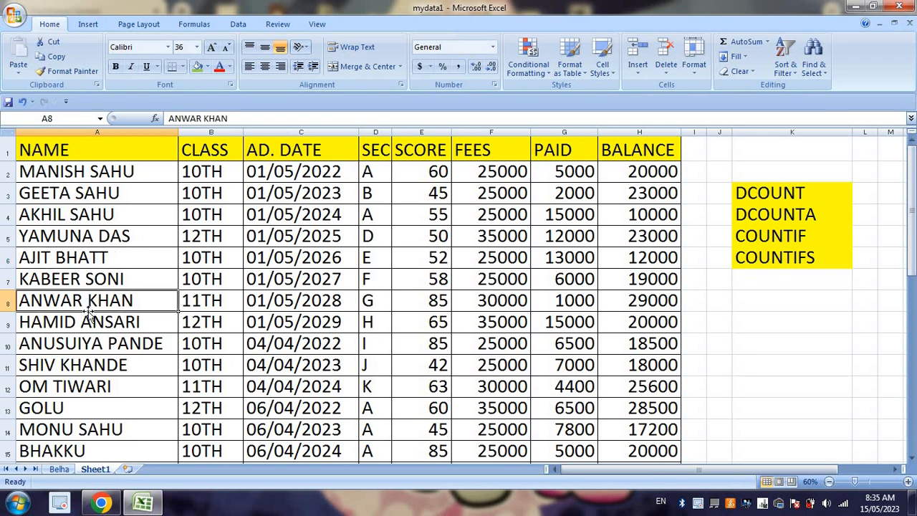
click(94, 343)
scroll(94, 343, down, 3)
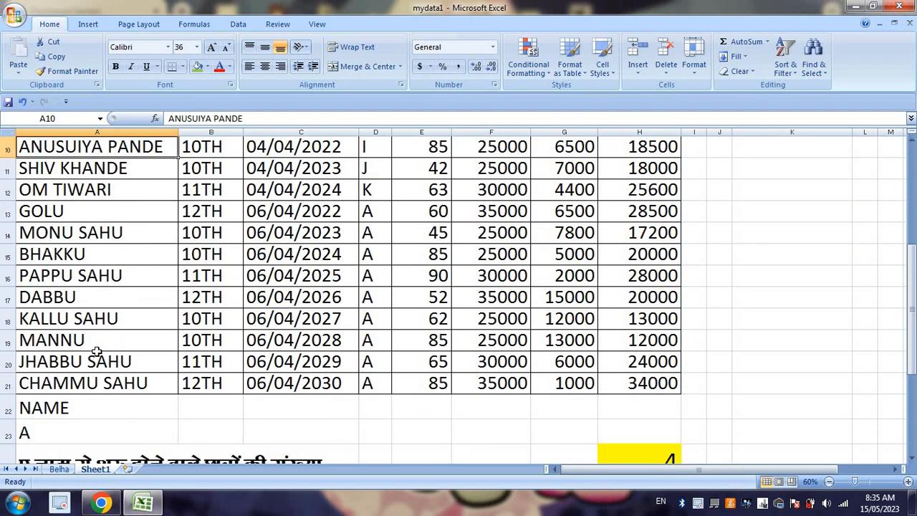
scroll(57, 310, up, 3)
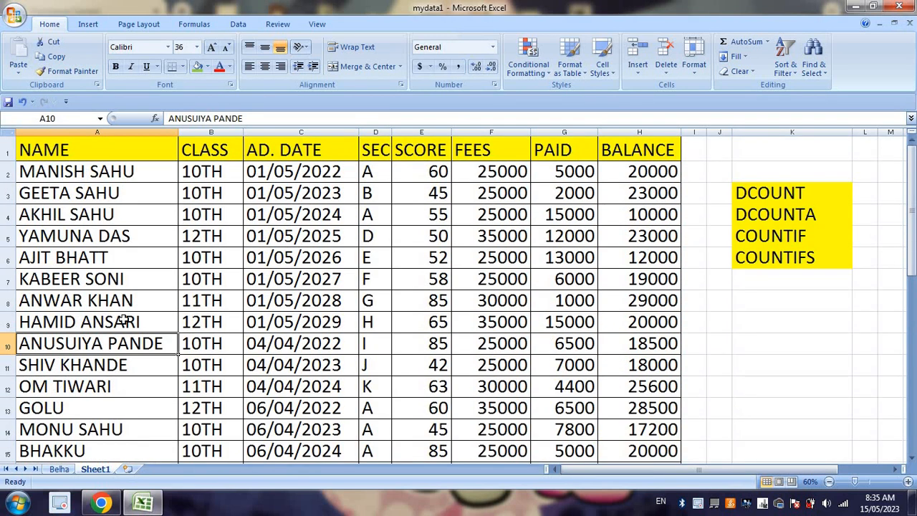
scroll(119, 317, down, 6)
click(656, 267)
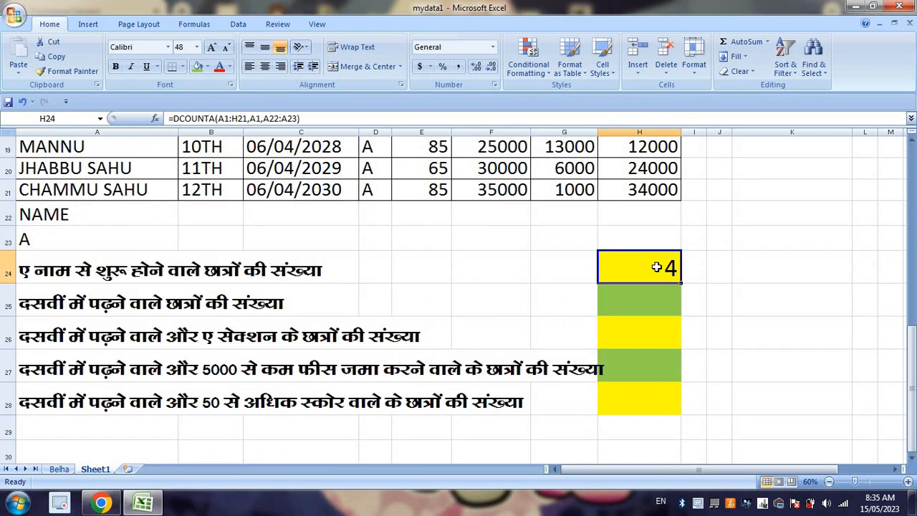
Step: Copy the CLASS heading and 10TH value from B1:B2 to B22:B23 as criteria for the second question
click(86, 303)
click(265, 298)
click(673, 292)
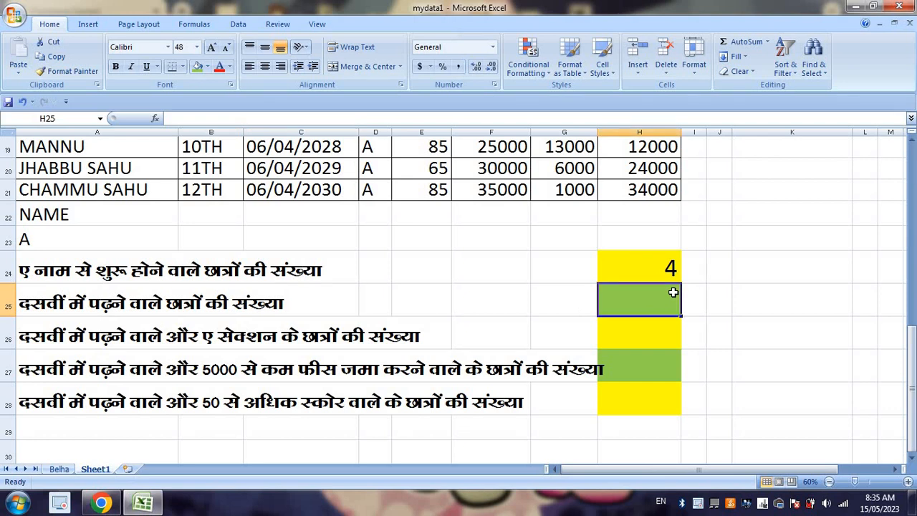
scroll(233, 213, up, 6)
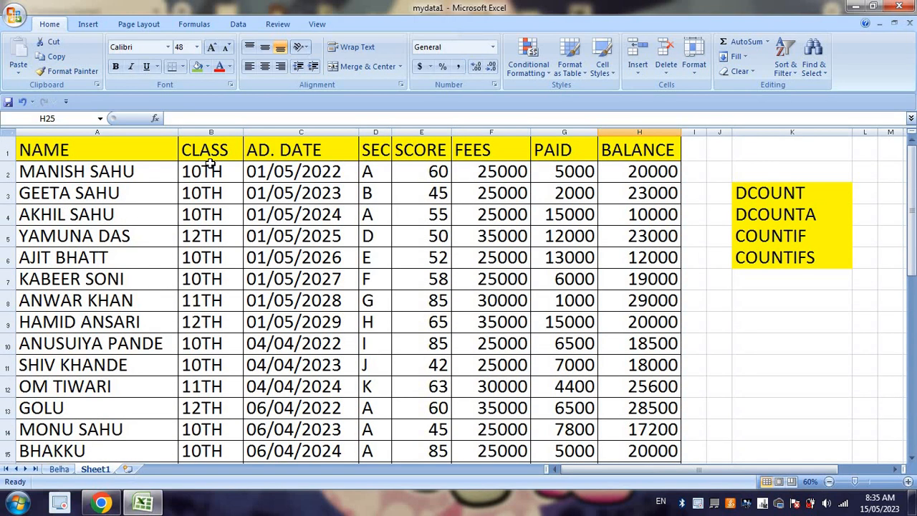
drag(213, 151, 219, 167)
key(ctrl+c)
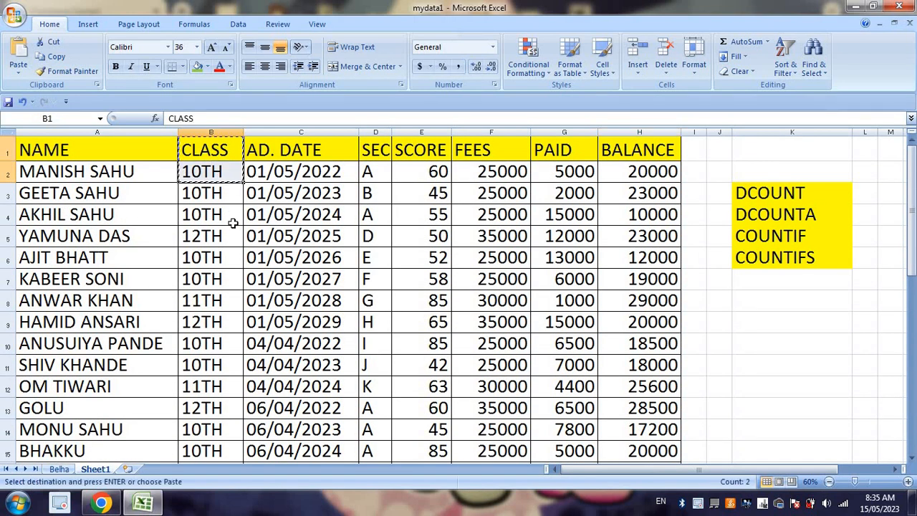
scroll(233, 223, down, 5)
click(217, 280)
key(Return)
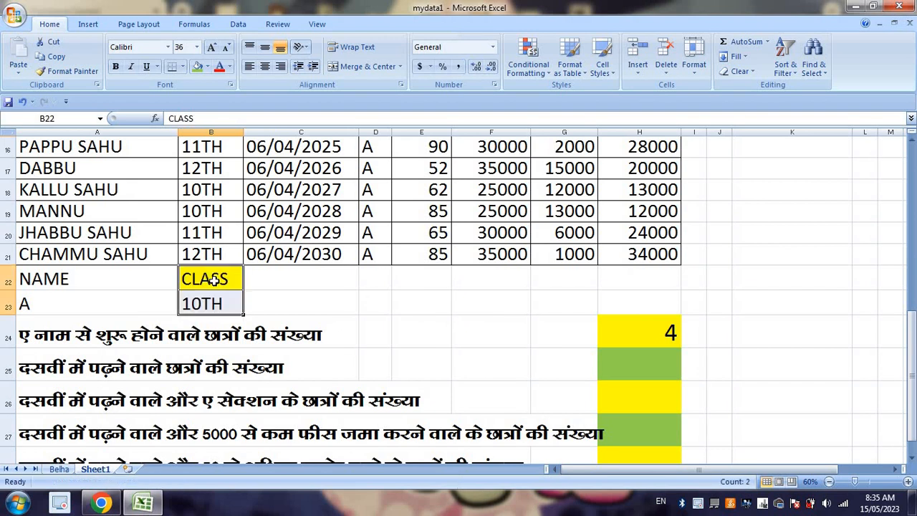
Step: Start a DCOUNTA formula in H25 with A1:H21 as the database
click(650, 367)
text(=DCOUNT)
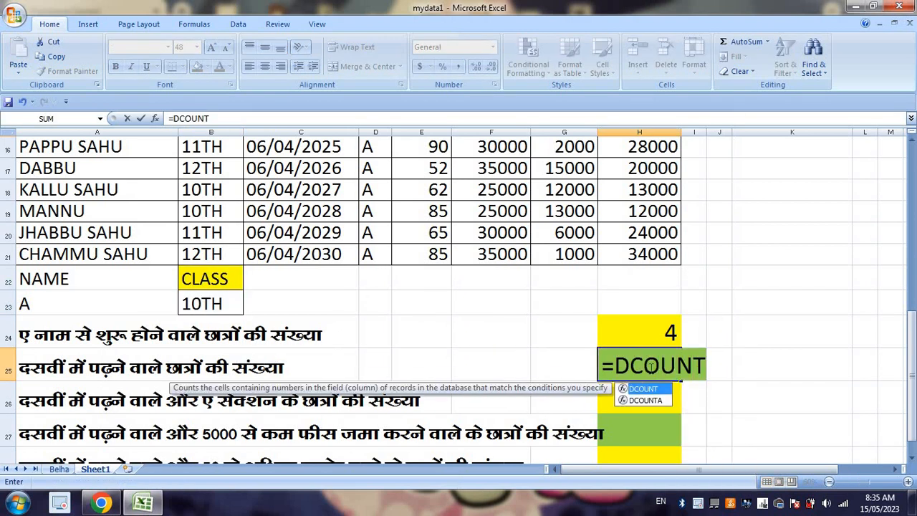
text(A()
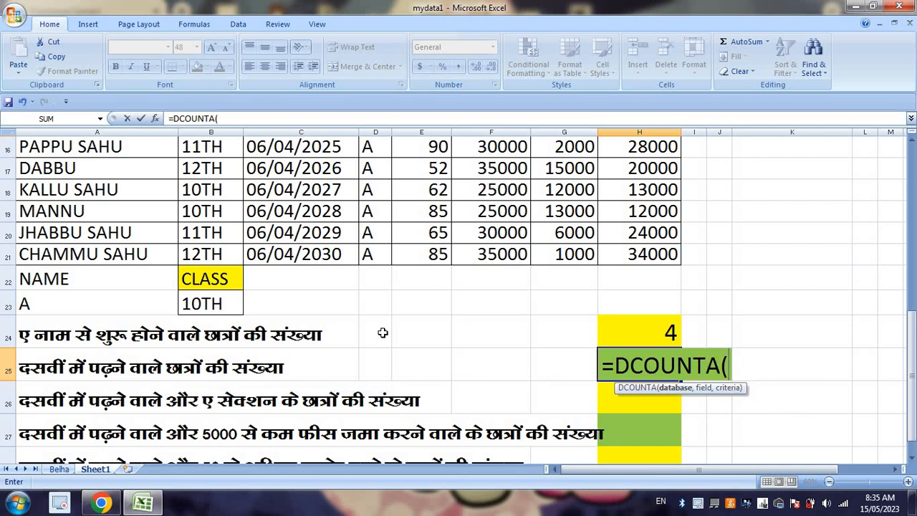
drag(649, 255, 5, 9)
text(,)
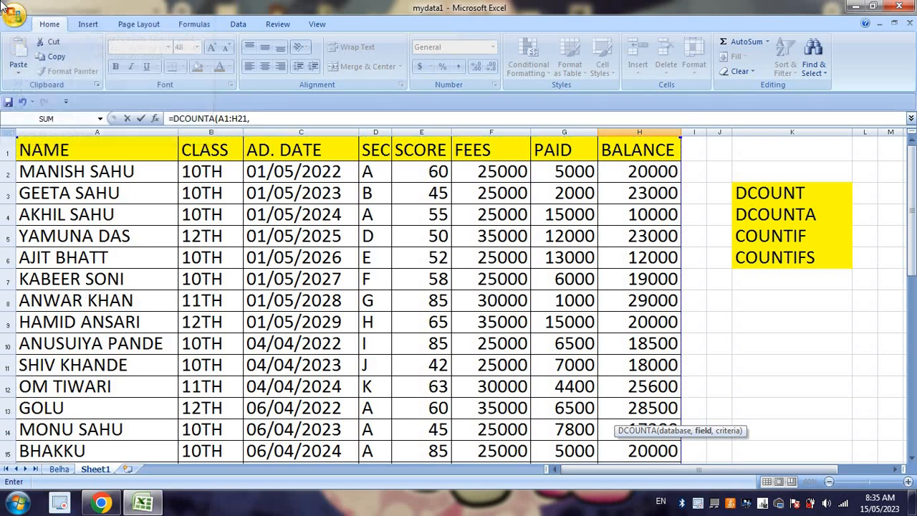
Step: Complete the H25 formula with the CLASS heading B1 as field and B22:B23 as criteria
scroll(165, 85, down, 2)
scroll(359, 348, down, 5)
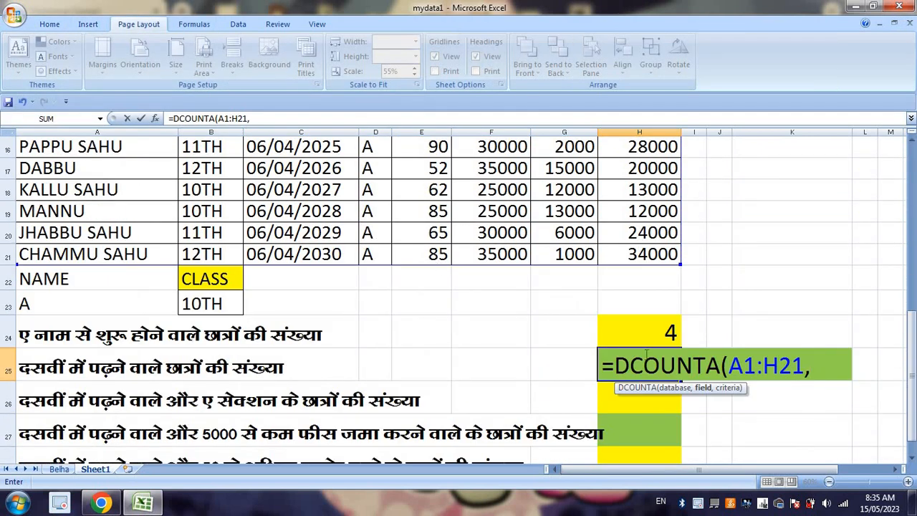
scroll(620, 413, up, 5)
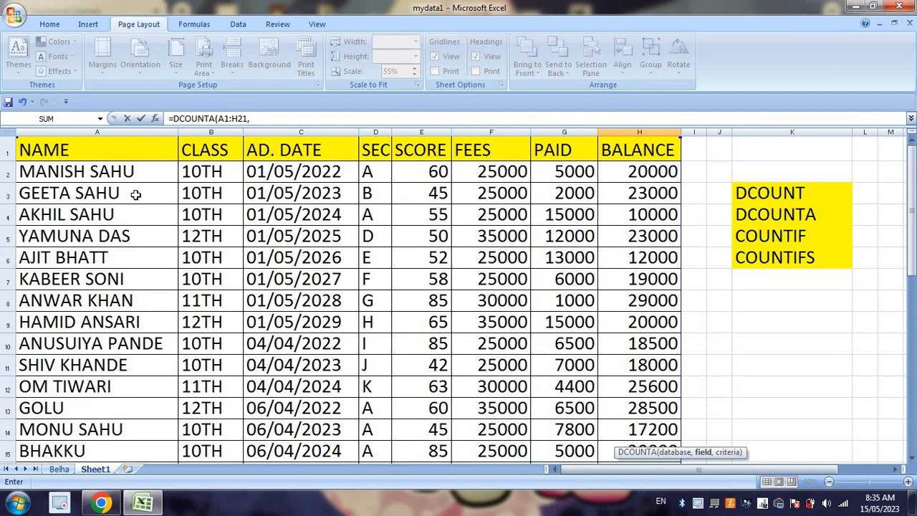
click(212, 151)
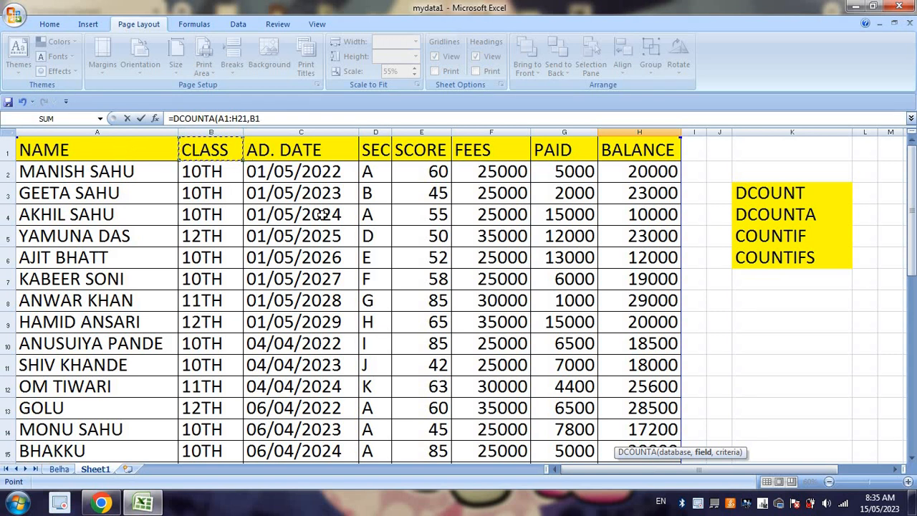
text(,)
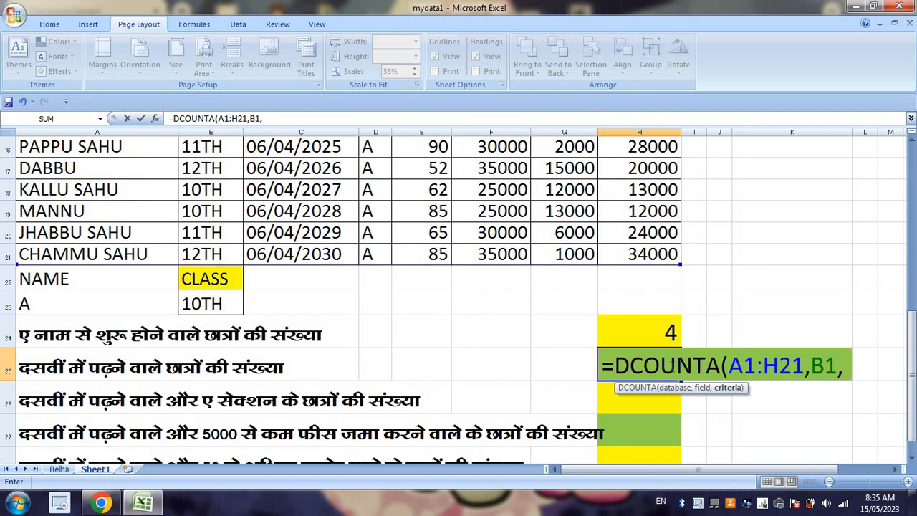
drag(227, 276, 215, 304)
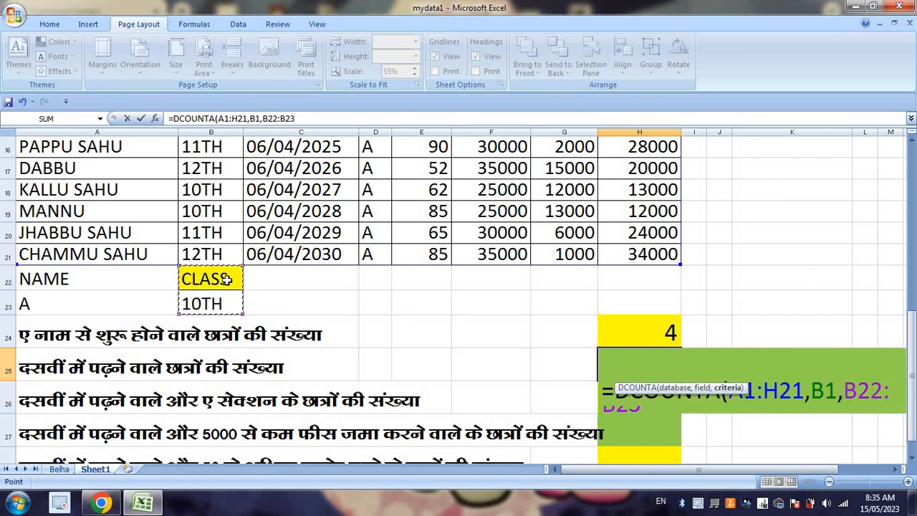
key(Return)
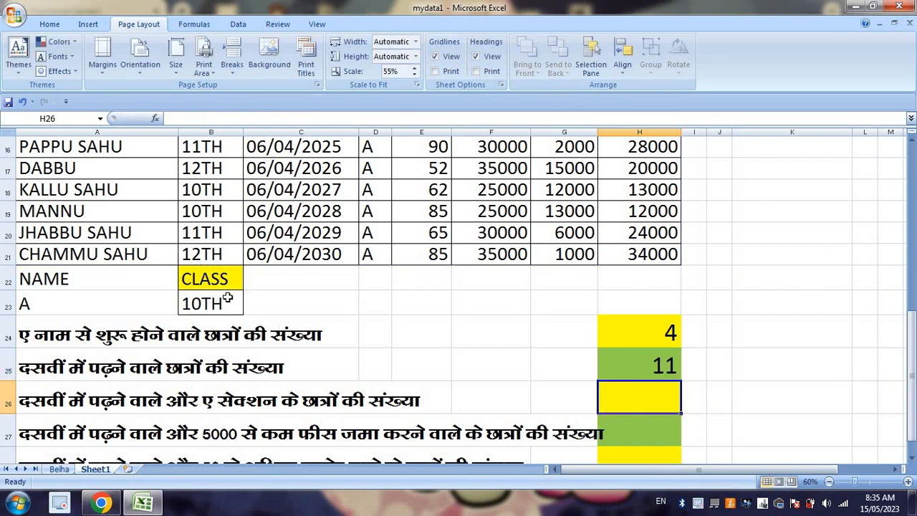
click(643, 366)
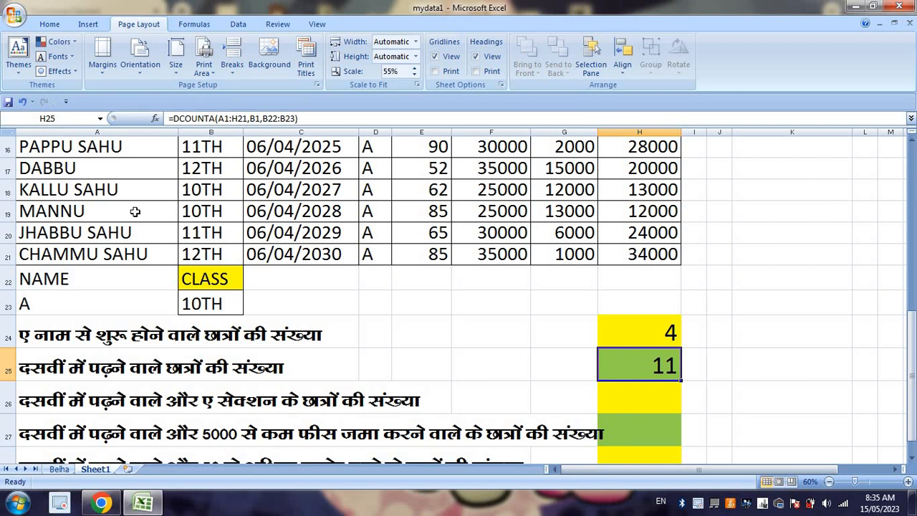
Step: Highlight the cells in B2:B21 that equal 10TH with Light Red Fill with Dark Red Text using conditional formatting
scroll(238, 299, up, 5)
drag(210, 170, 220, 417)
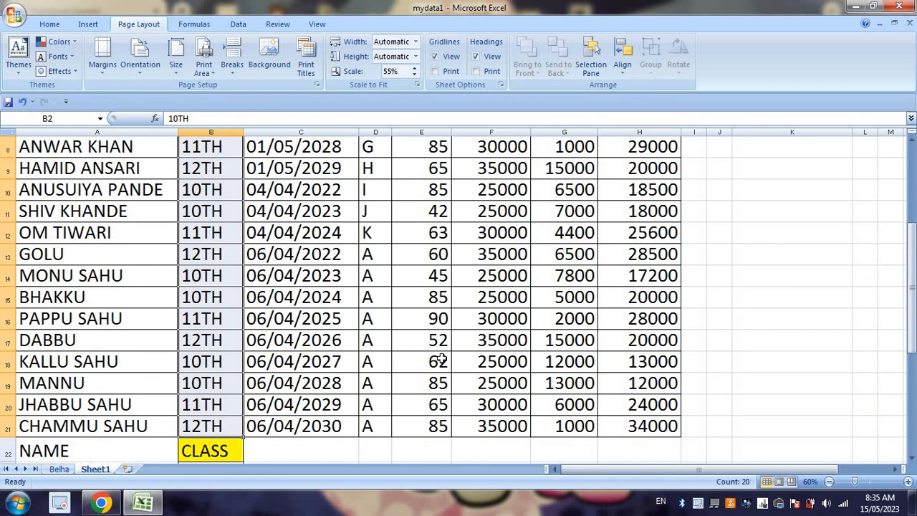
scroll(219, 418, up, 3)
click(49, 23)
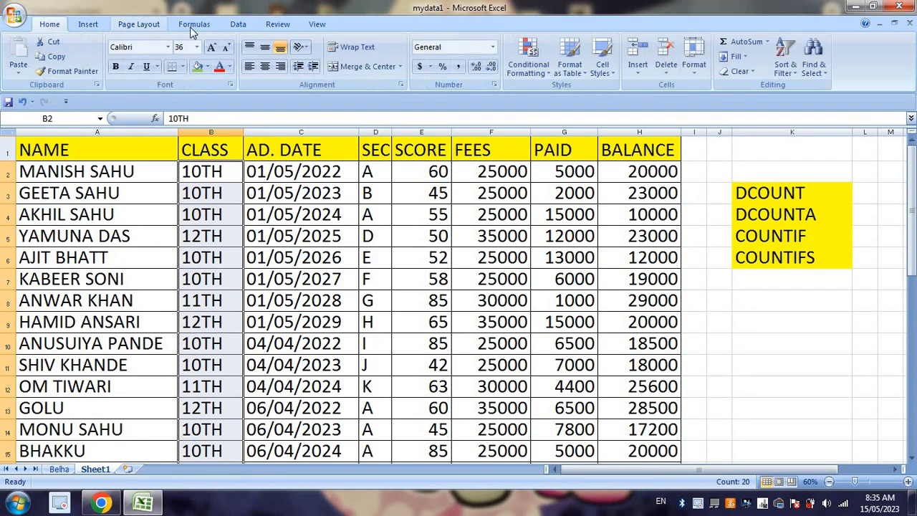
click(526, 56)
mouse_move(556, 95)
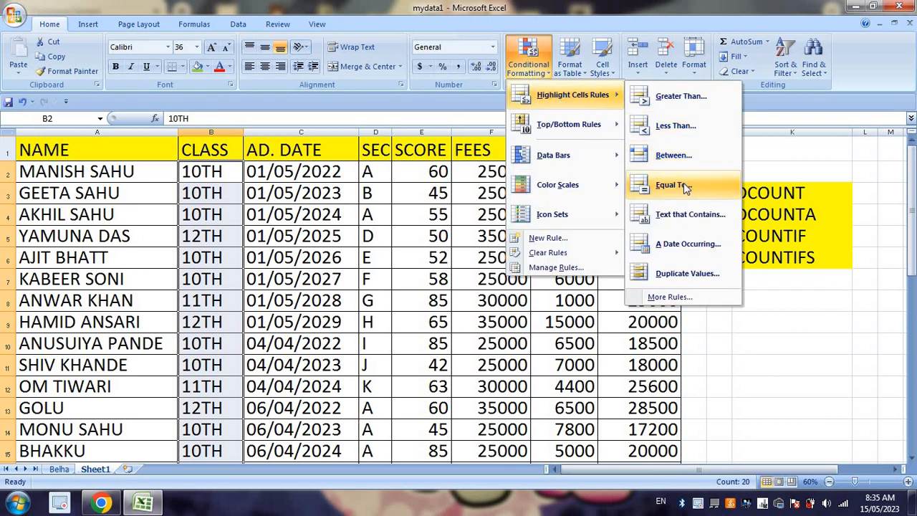
click(673, 184)
text(10)
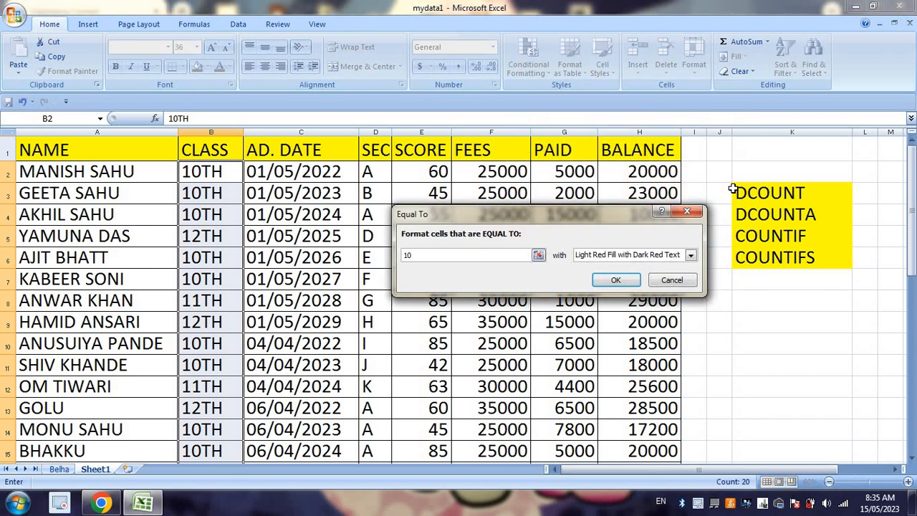
text(TH)
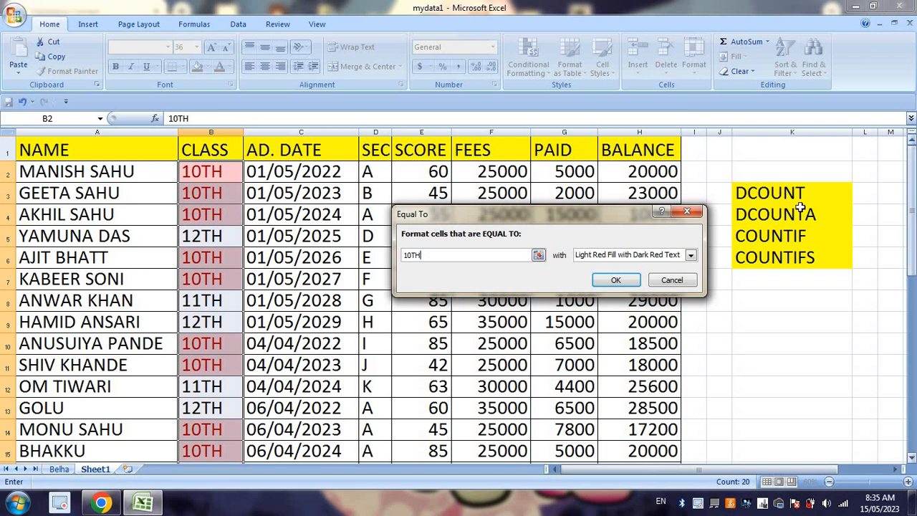
click(615, 280)
click(417, 321)
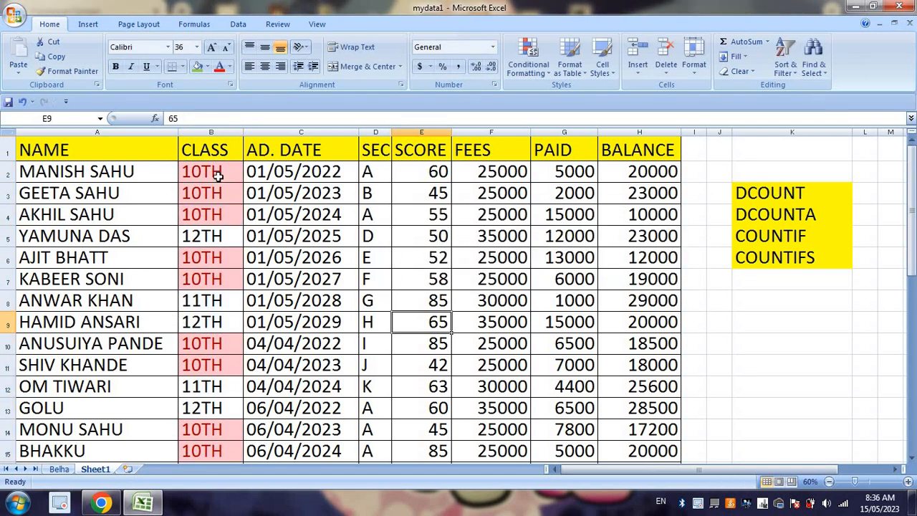
Step: Count the highlighted 10TH cells one by one down the CLASS column
click(212, 172)
click(215, 192)
click(215, 214)
click(223, 254)
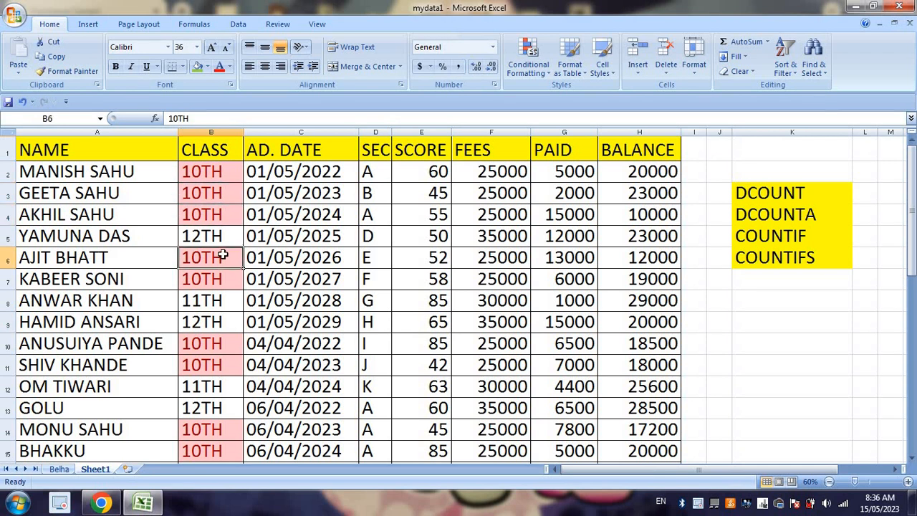
click(221, 276)
click(215, 343)
click(217, 365)
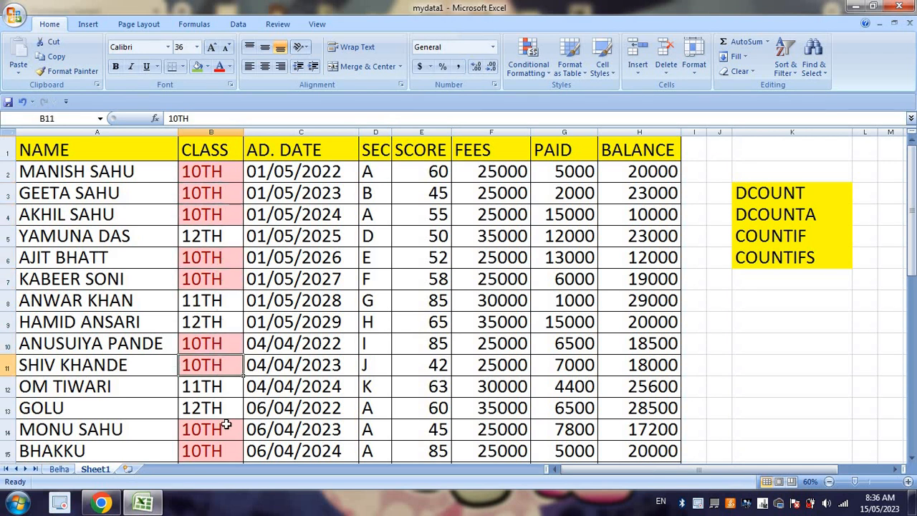
click(224, 427)
click(224, 446)
scroll(243, 398, down, 4)
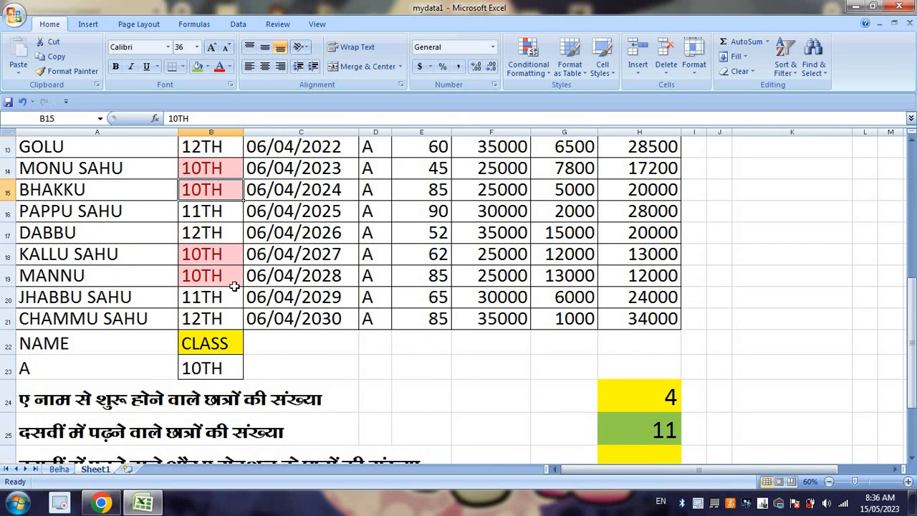
scroll(222, 310, up, 4)
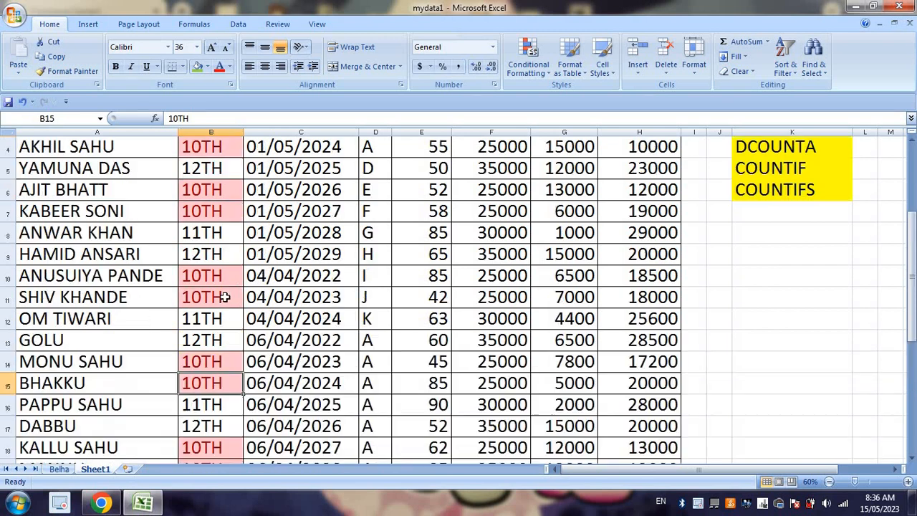
Step: Recount the highlighted 10TH cells from B2 through B19 and compare the tally with the formula result in H25
click(215, 176)
click(215, 193)
click(216, 215)
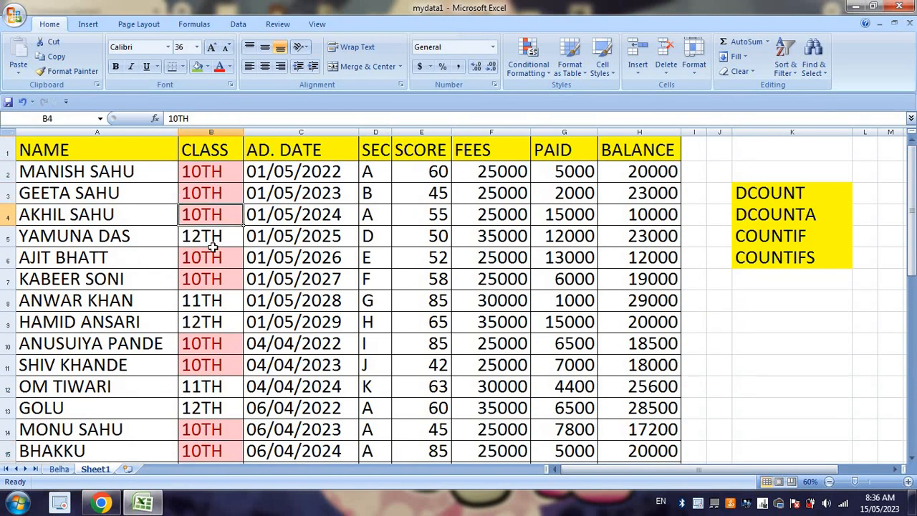
click(214, 255)
click(214, 279)
click(217, 341)
click(219, 363)
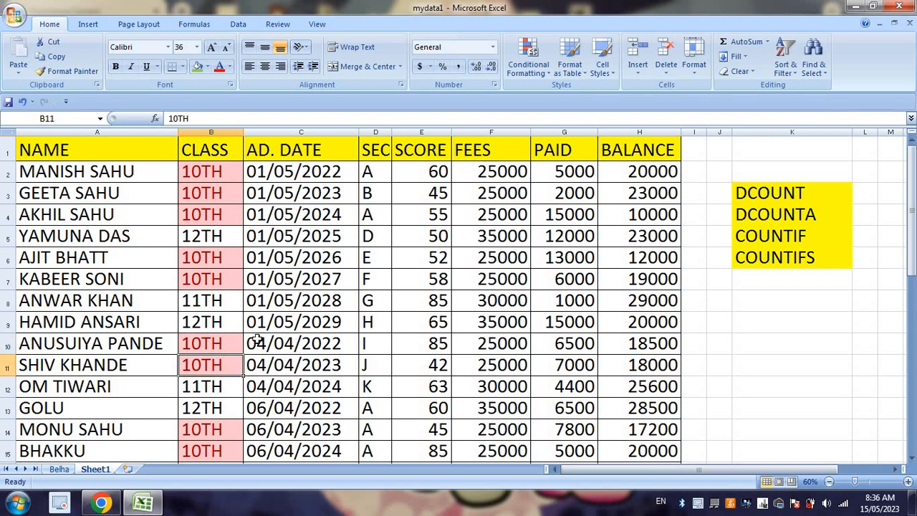
scroll(230, 336, down, 2)
click(223, 298)
click(228, 319)
click(229, 386)
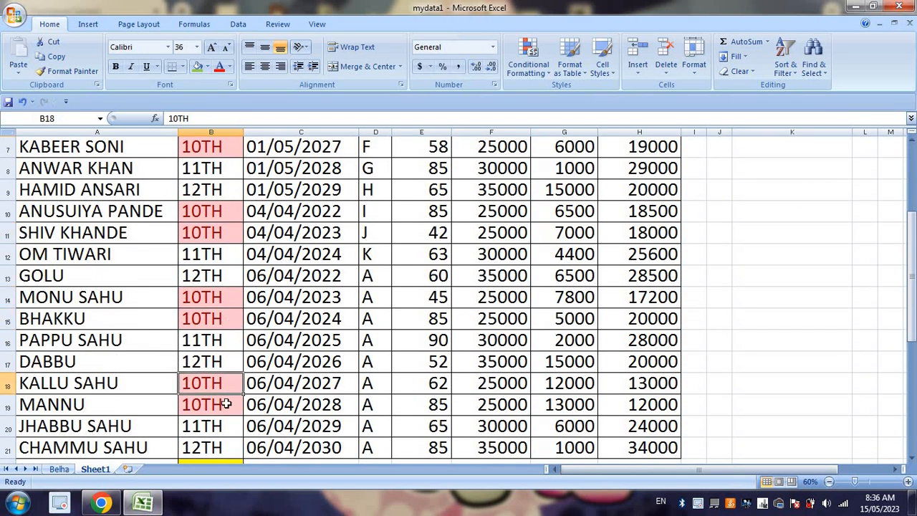
click(226, 406)
scroll(286, 380, down, 5)
click(675, 251)
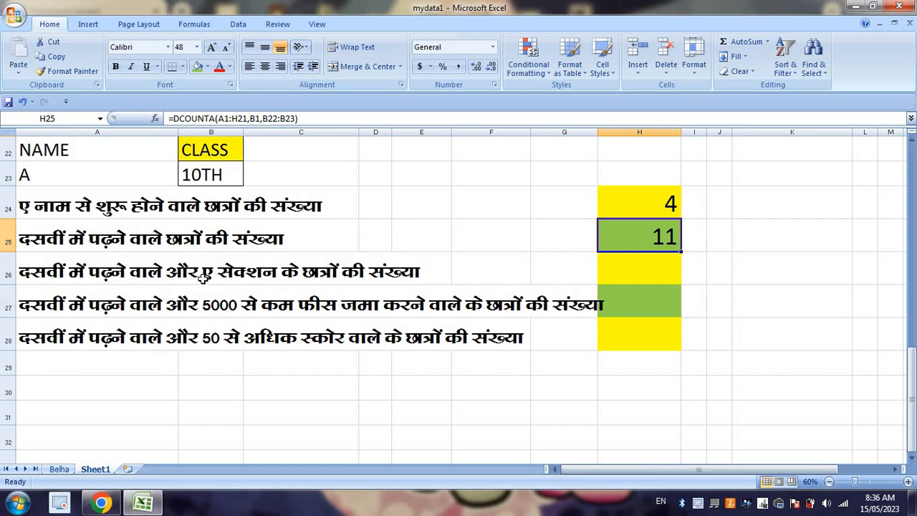
Step: Start a DCOUNTA formula in H26 with A1:H21 as the database
click(632, 272)
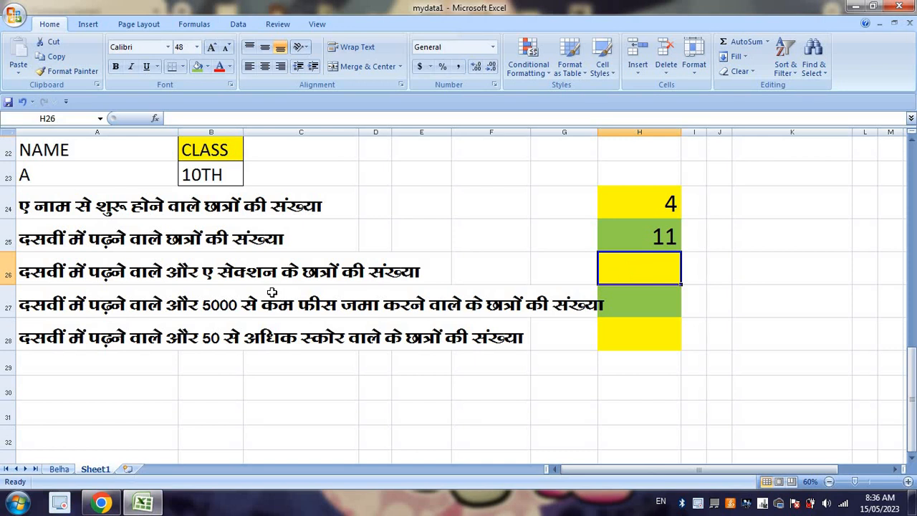
text(=DCOUN)
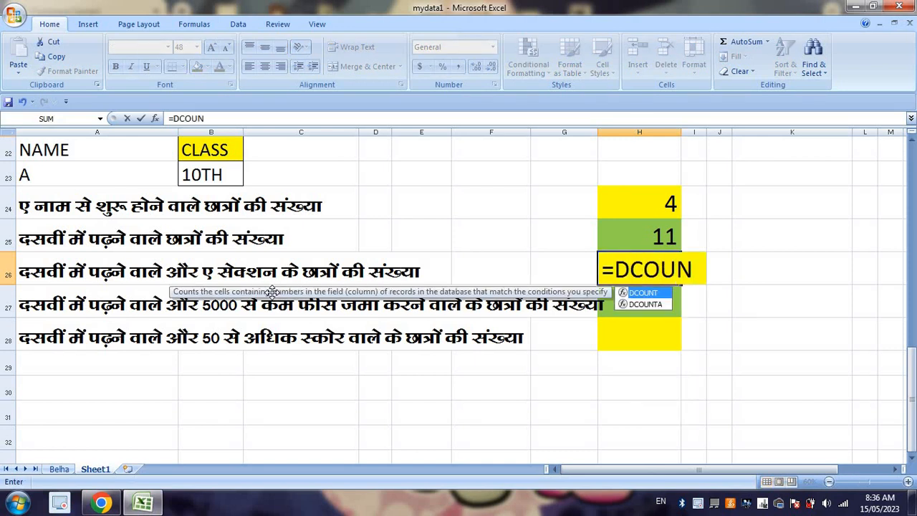
key(Down)
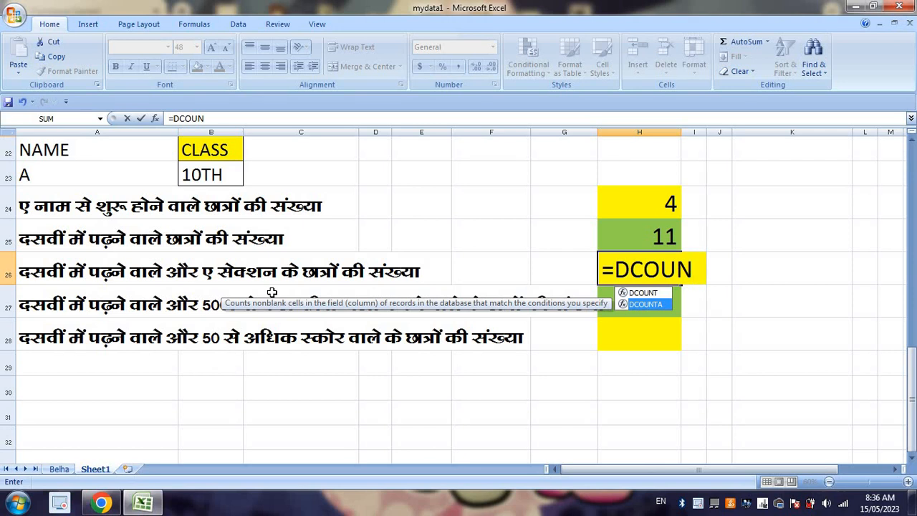
key(Tab)
scroll(451, 270, up, 4)
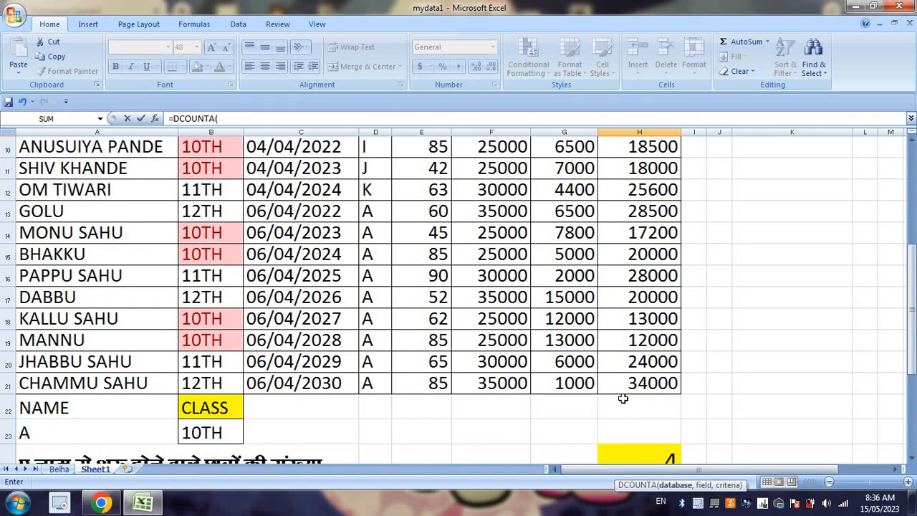
drag(630, 383, 29, 143)
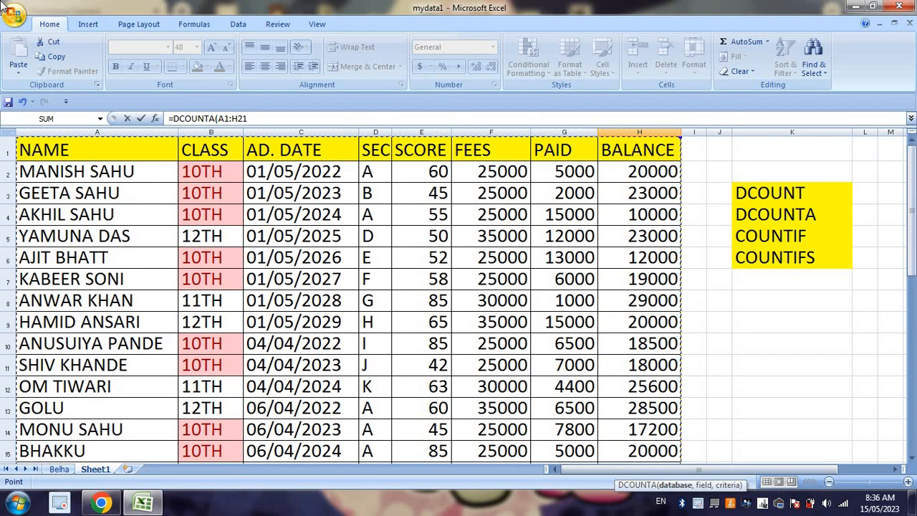
text(,)
Step: Complete the H26 formula with the CLASS heading B1 as field and A22:B23 as criteria
scroll(396, 271, down, 5)
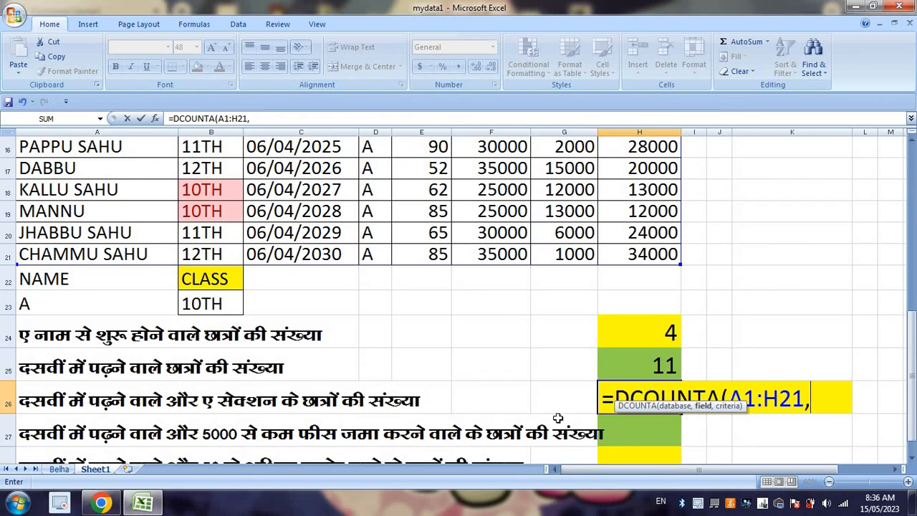
scroll(555, 418, up, 5)
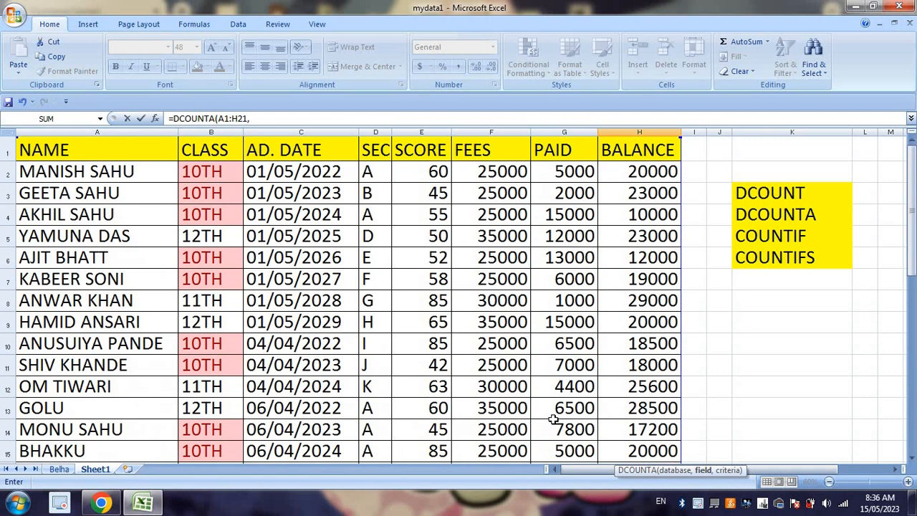
click(207, 153)
scroll(422, 339, down, 7)
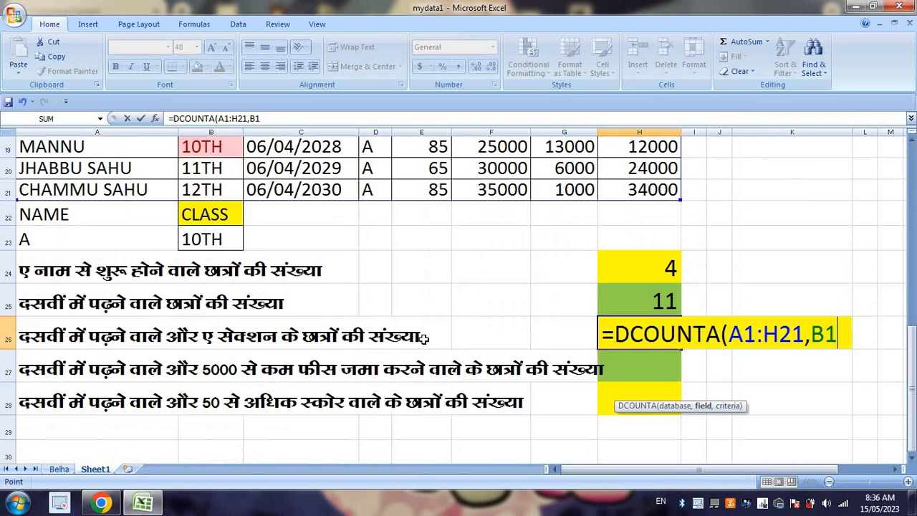
text(,)
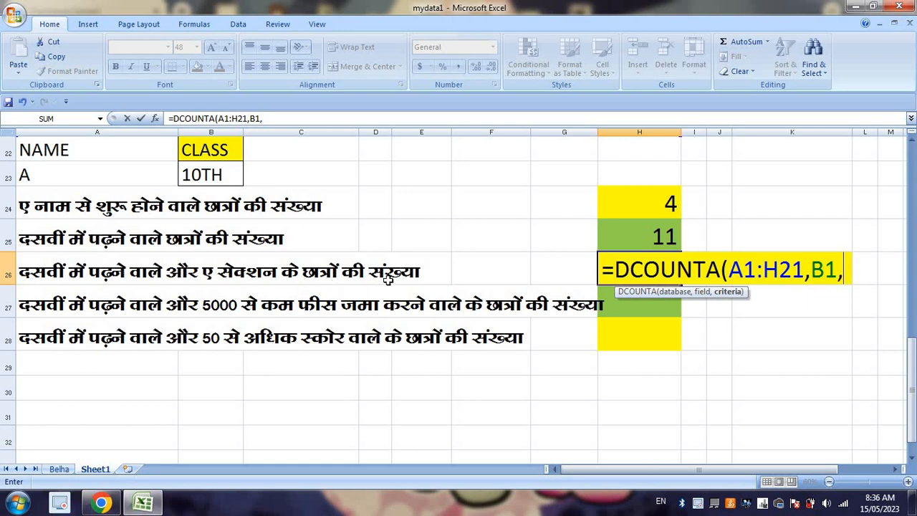
drag(231, 175, 68, 147)
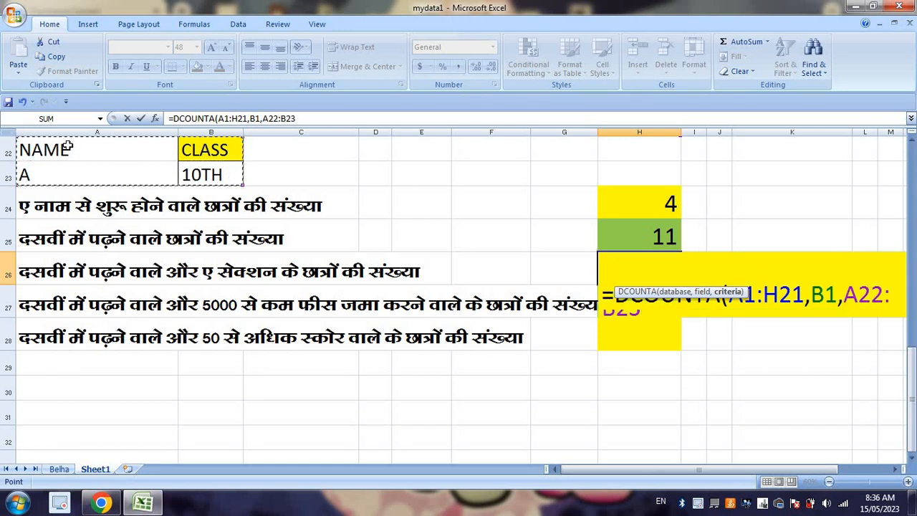
key(Return)
Step: Change the criteria heading in A22 to SEC and check the H26 formula against the class criteria in B22:B23
click(67, 148)
text(SEC)
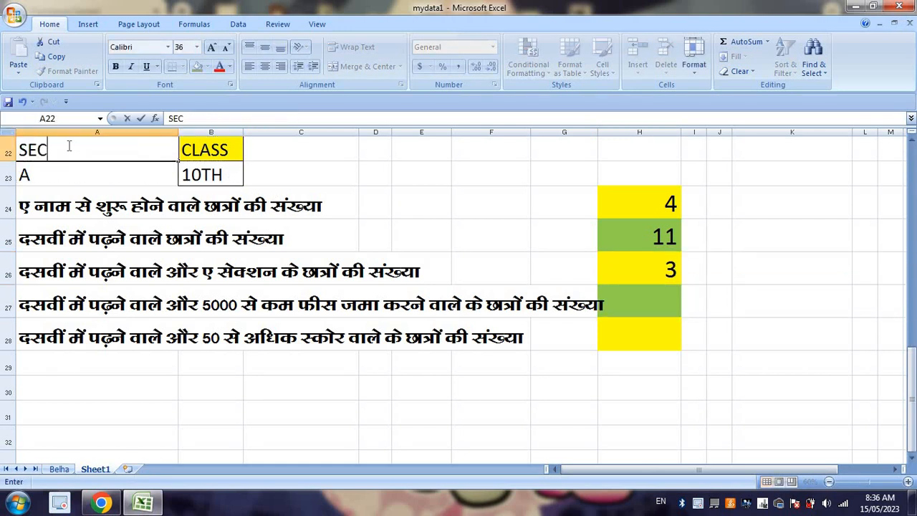
scroll(268, 278, up, 7)
scroll(268, 279, down, 7)
key(Return)
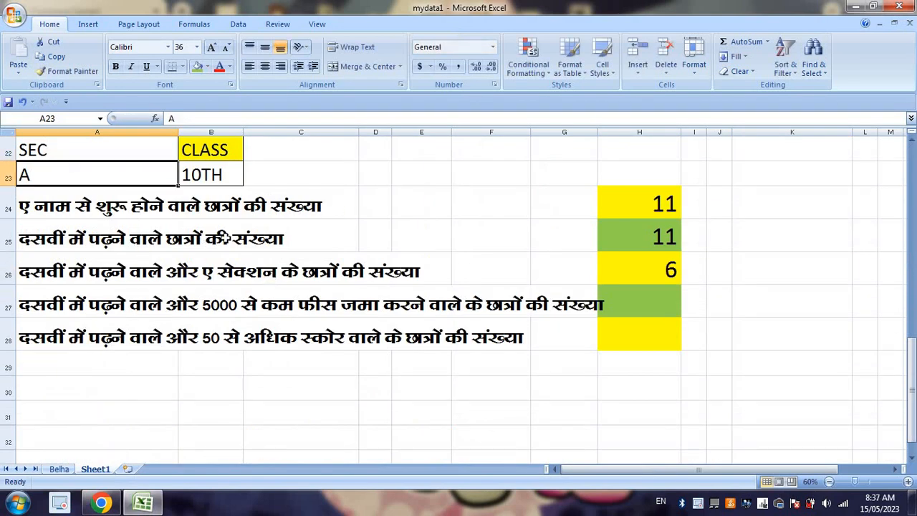
click(215, 147)
click(214, 177)
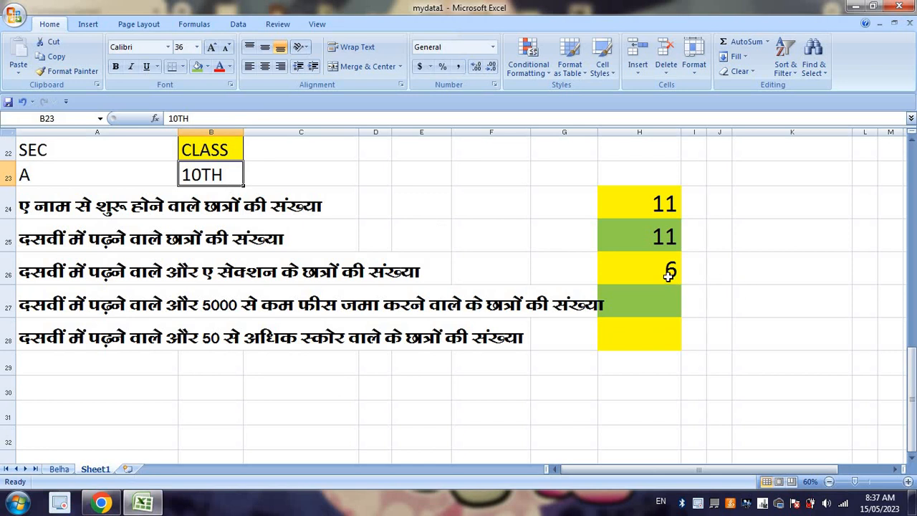
click(666, 276)
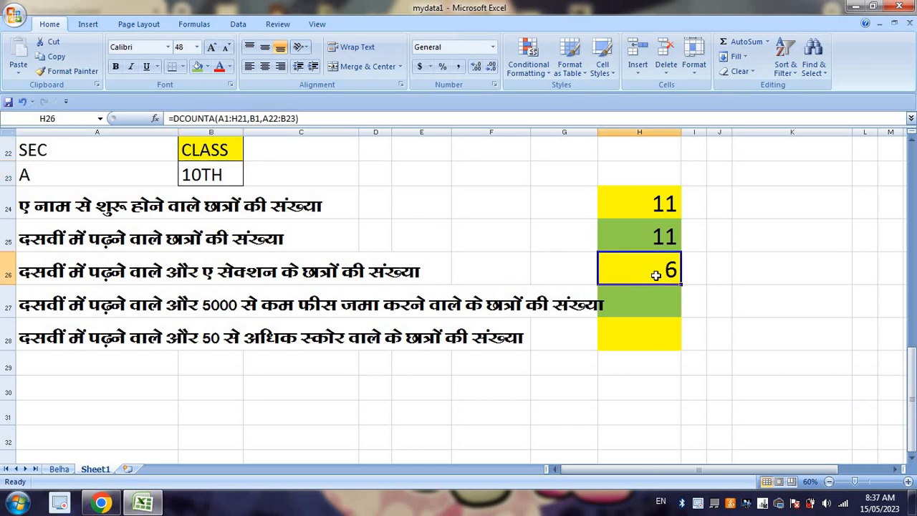
Step: Fill B2:D2 and B4:D4 with green to mark the 10TH-class students in section A
scroll(601, 259, up, 7)
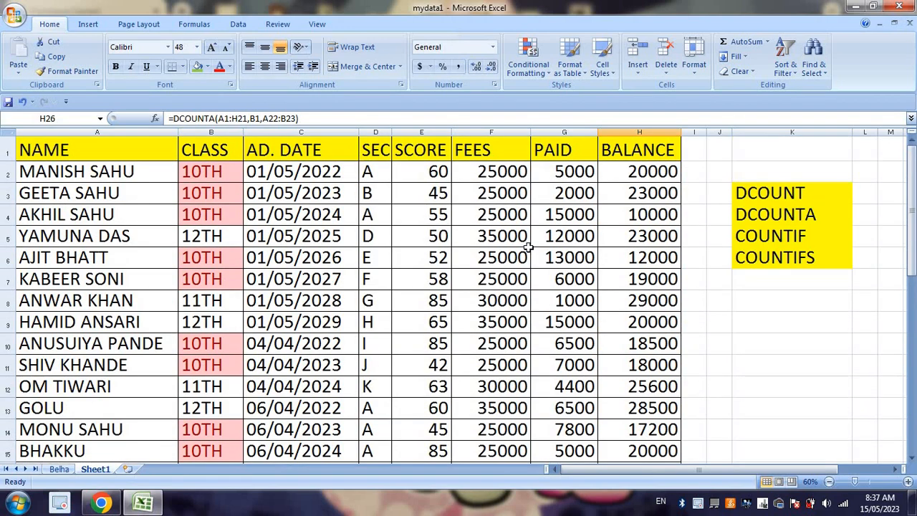
drag(233, 168, 370, 172)
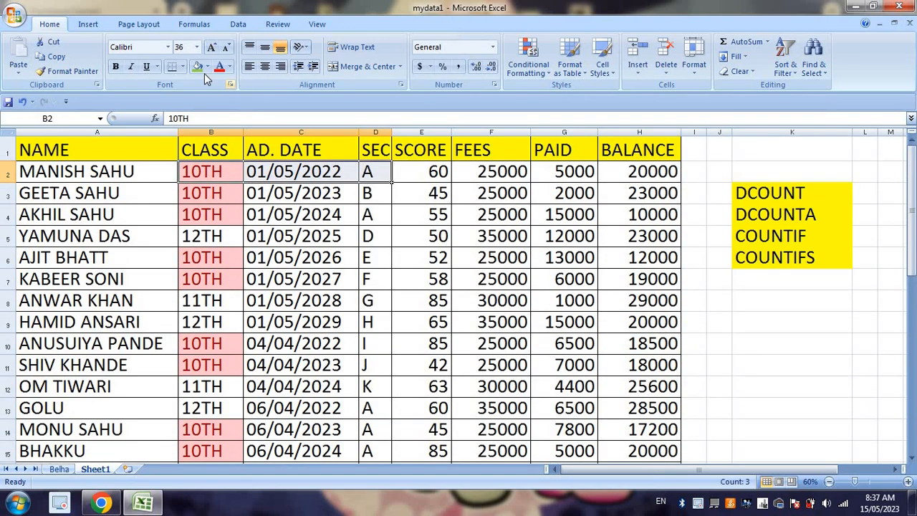
click(197, 66)
drag(214, 215, 370, 214)
click(195, 66)
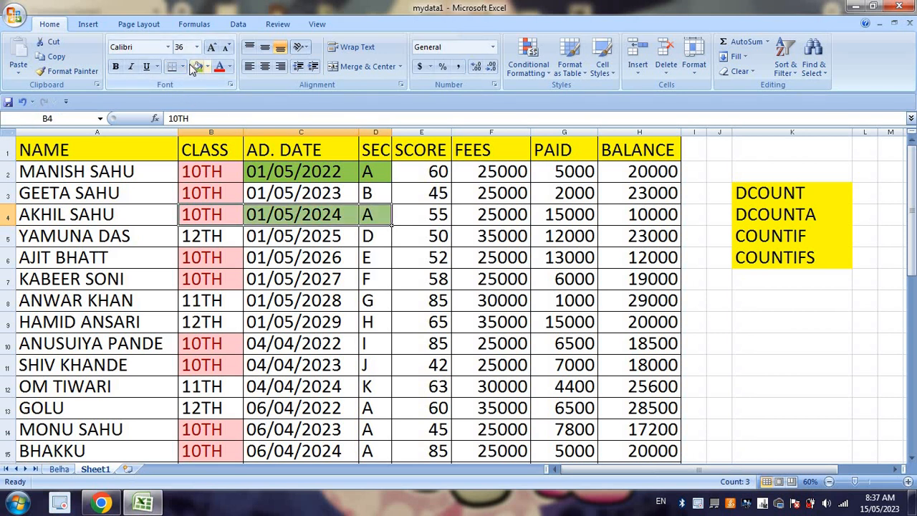
Step: Fill B18:D19 with green to mark two more 10TH-class students in section A
scroll(233, 364, down, 2)
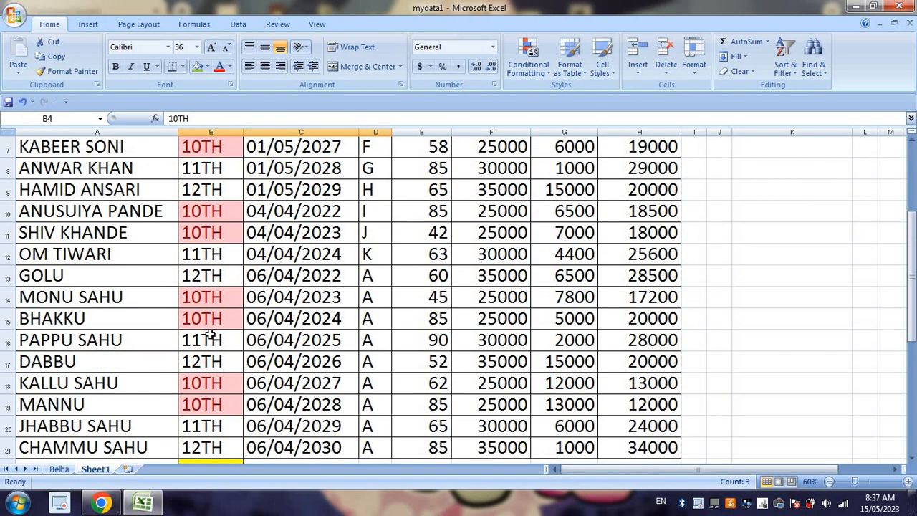
scroll(266, 235, up, 1)
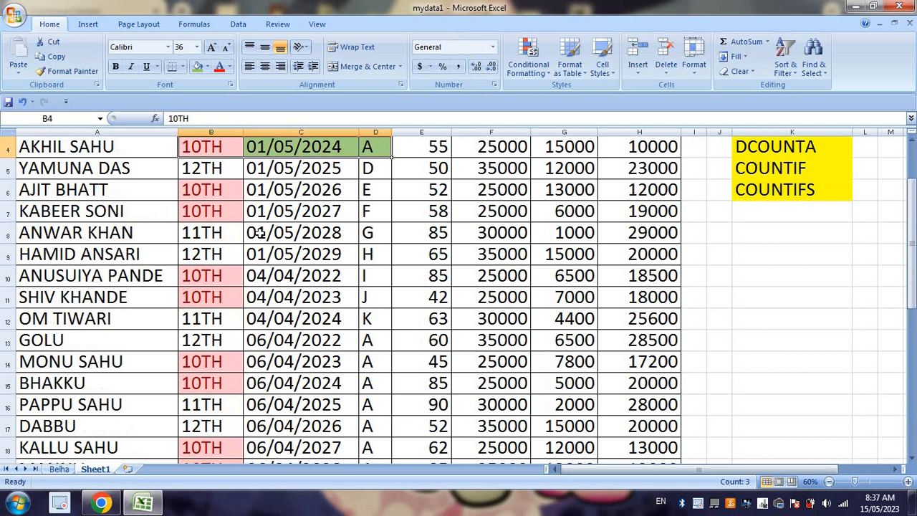
drag(206, 276, 362, 275)
click(202, 296)
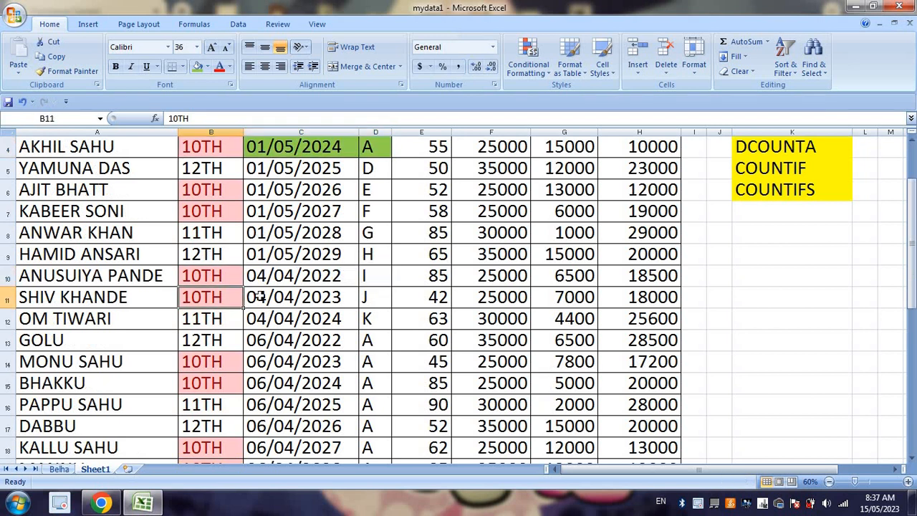
drag(259, 298, 380, 307)
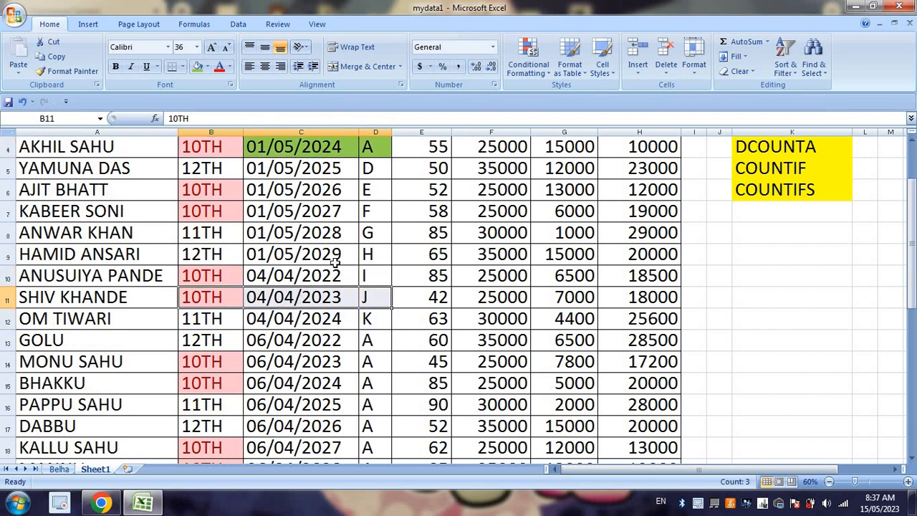
drag(200, 185, 370, 210)
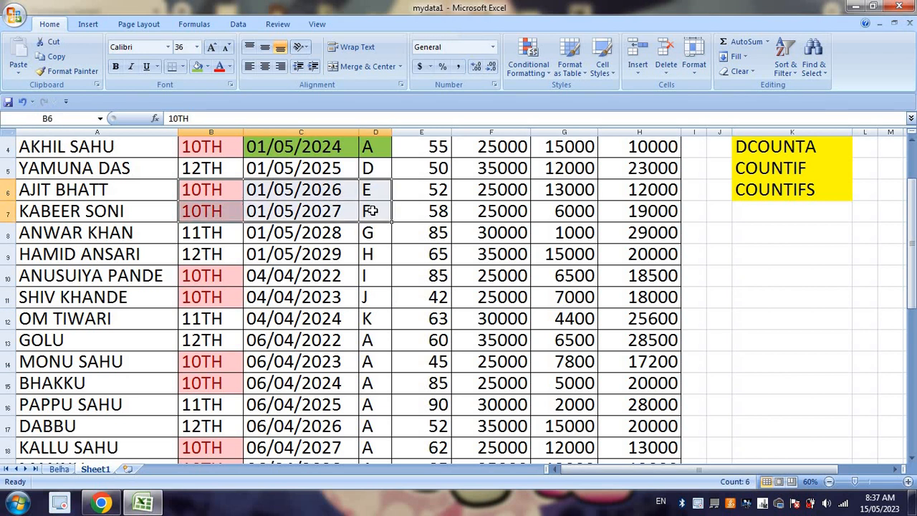
scroll(367, 355, down, 1)
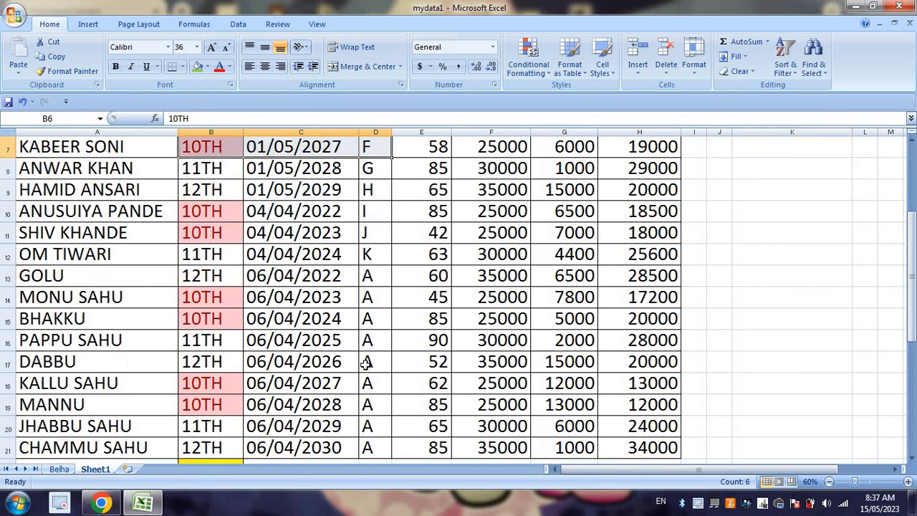
drag(206, 382, 367, 405)
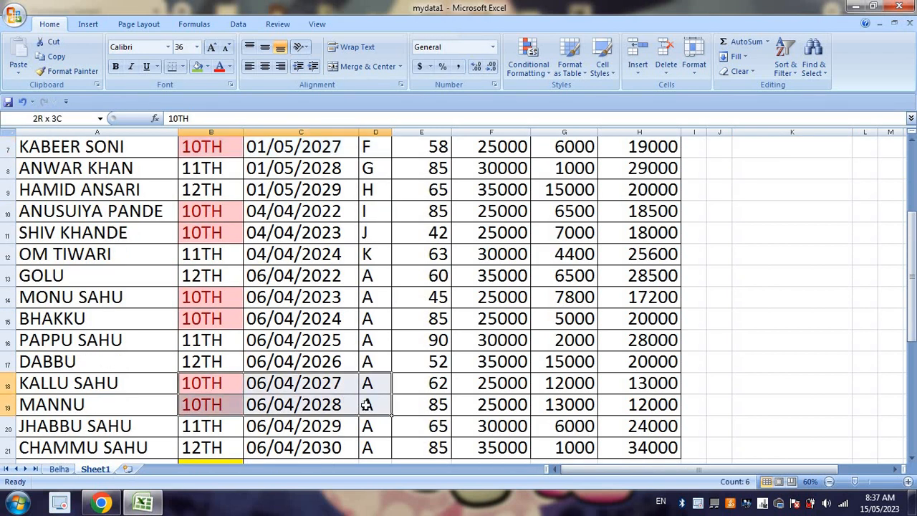
click(197, 68)
Step: Compare the green-marked 10TH-class section A rows with the DCOUNTA formula in H26
scroll(337, 320, down, 3)
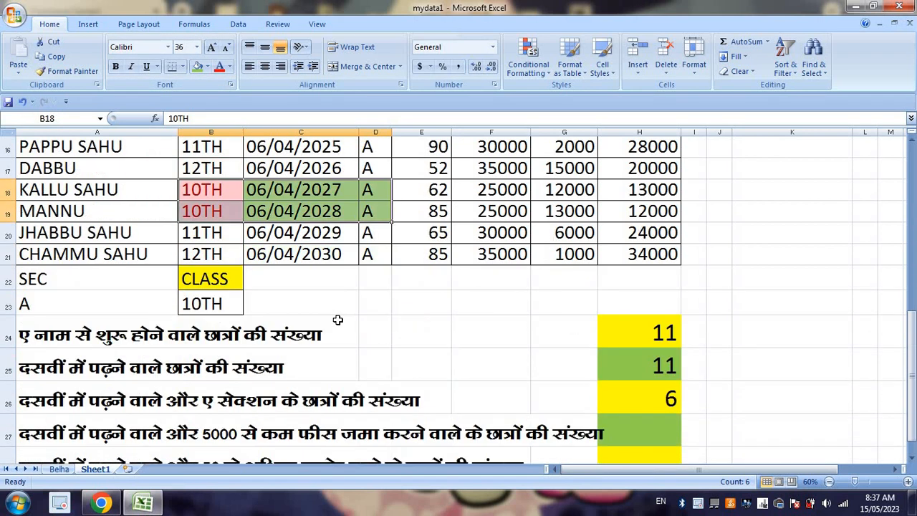
scroll(442, 312, up, 5)
click(351, 176)
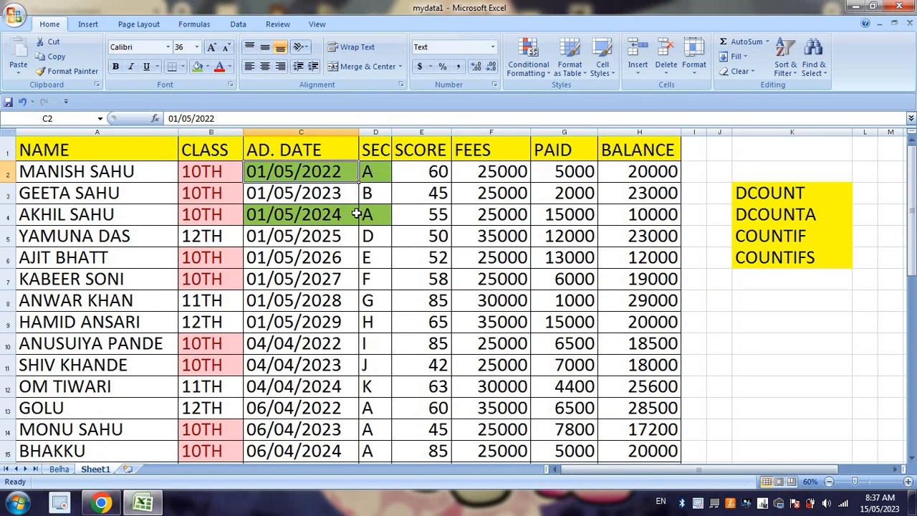
click(356, 214)
scroll(383, 262, down, 4)
click(373, 275)
scroll(374, 278, down, 4)
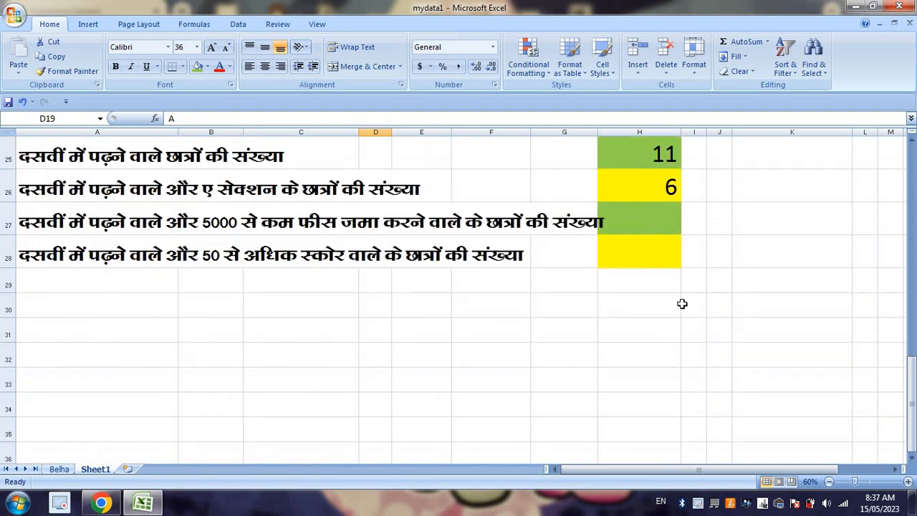
click(653, 209)
scroll(635, 250, up, 1)
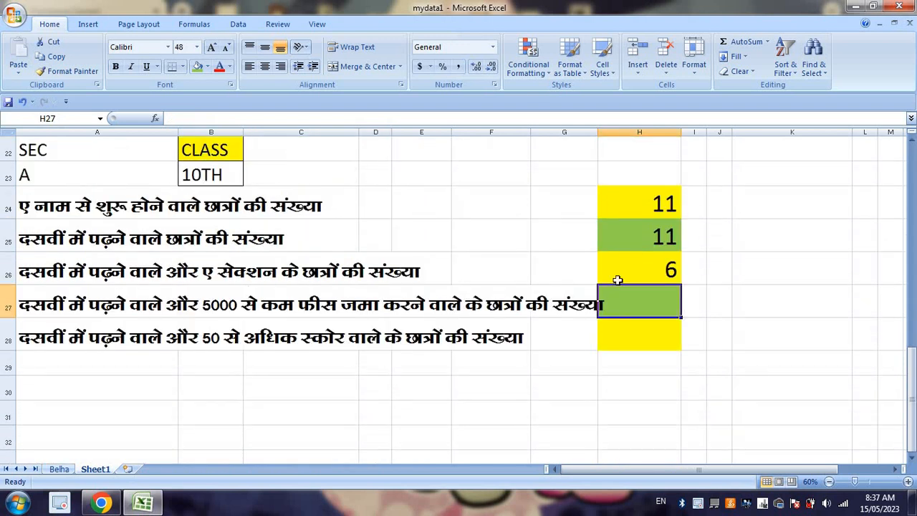
click(663, 269)
scroll(383, 337, up, 7)
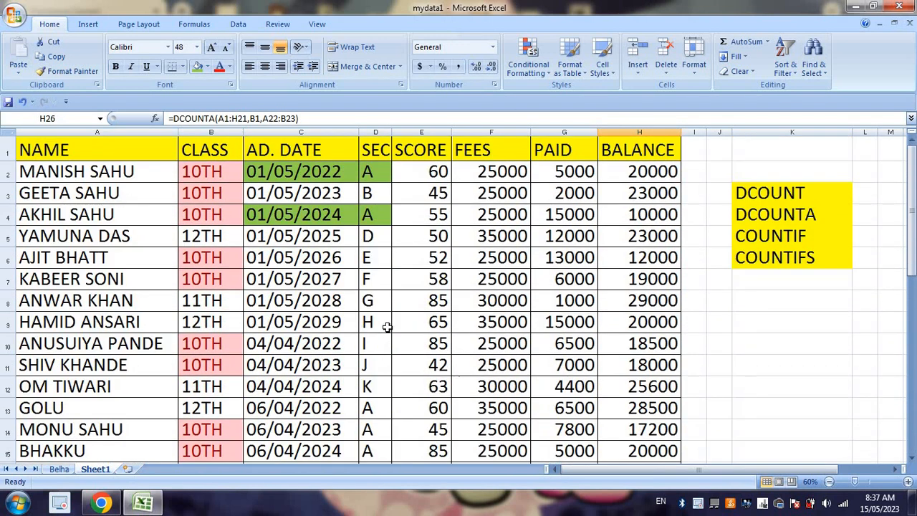
Step: Recheck the CLASS and SEC columns for 10TH-class section A students that are still unmarked
click(224, 173)
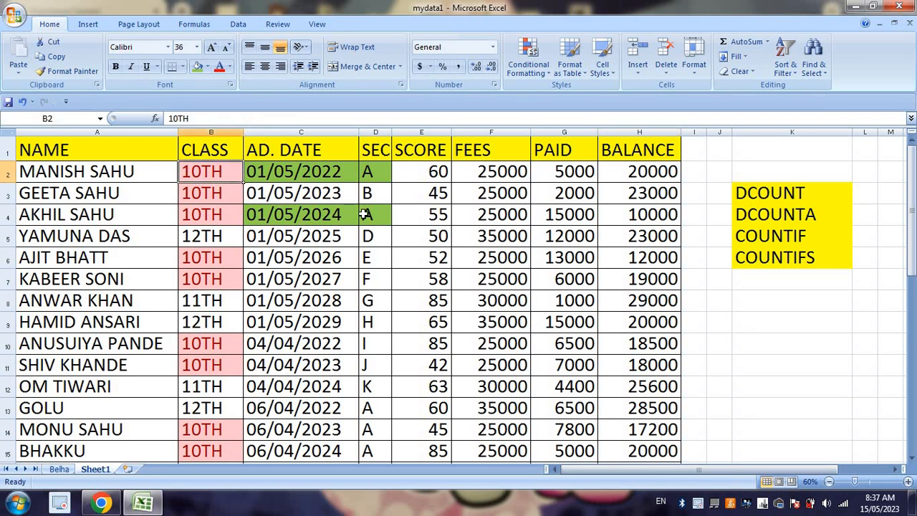
click(371, 213)
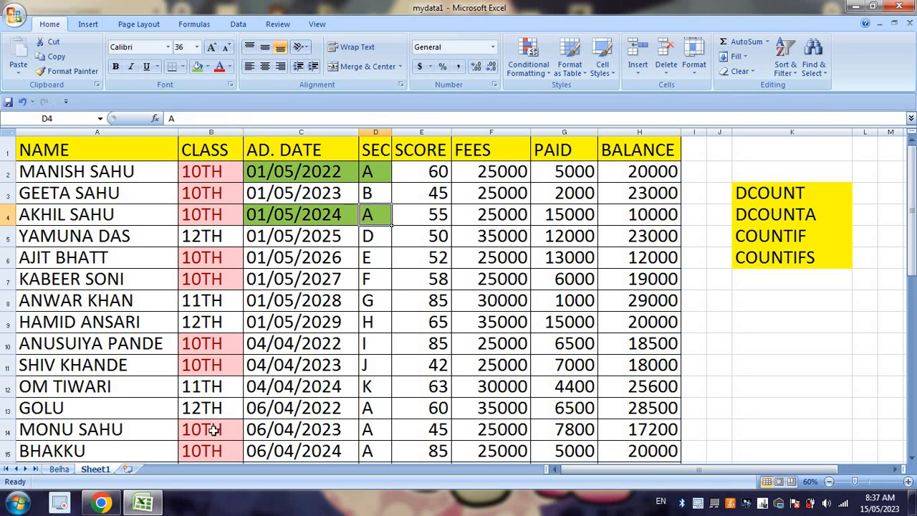
click(237, 424)
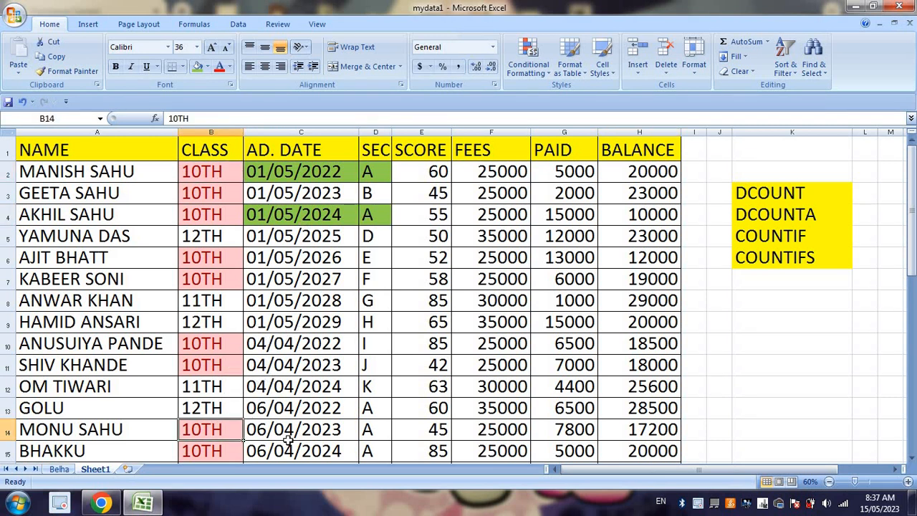
scroll(279, 416, down, 1)
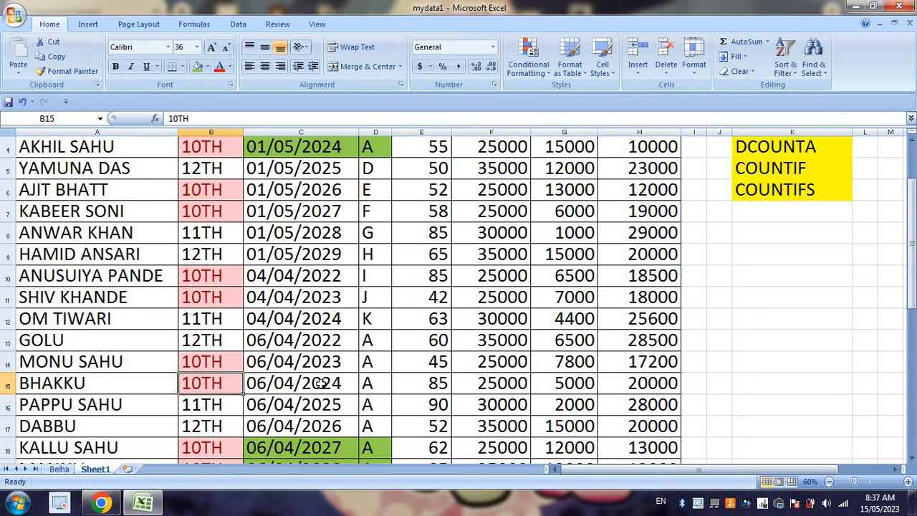
scroll(318, 383, down, 2)
click(219, 326)
click(221, 335)
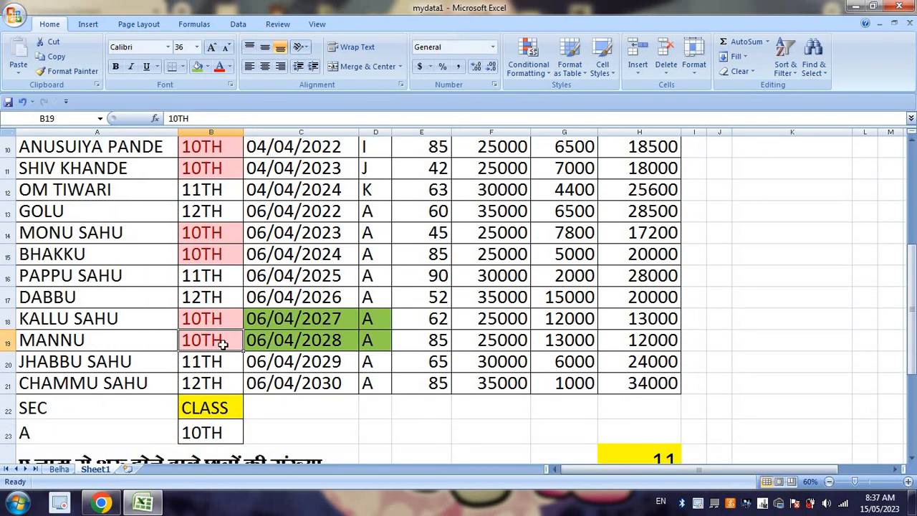
scroll(246, 354, up, 3)
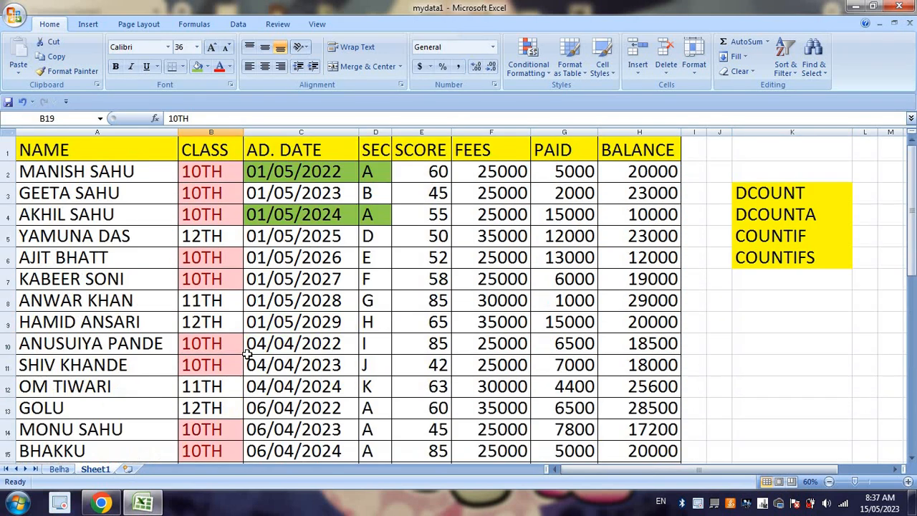
click(220, 179)
click(210, 216)
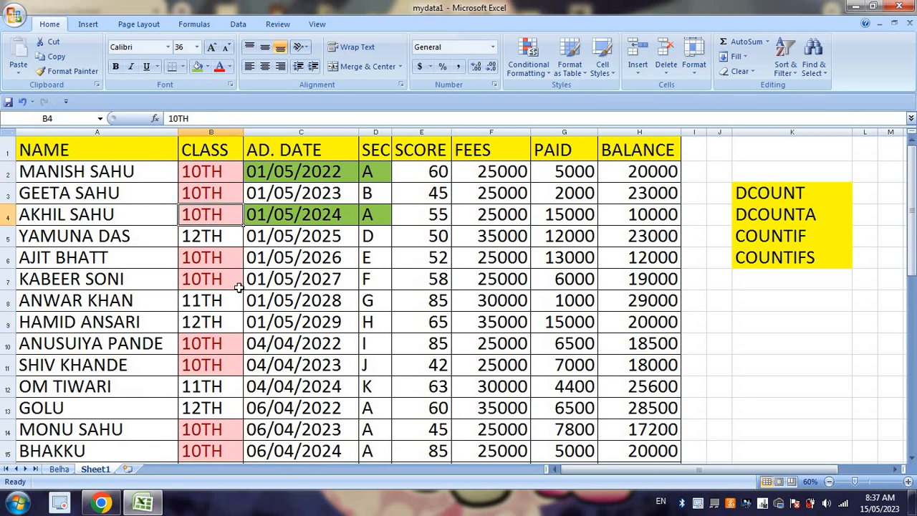
Step: Fill B14:D15 with the same green to mark the remaining 10TH-class students in section A
scroll(217, 405, down, 1)
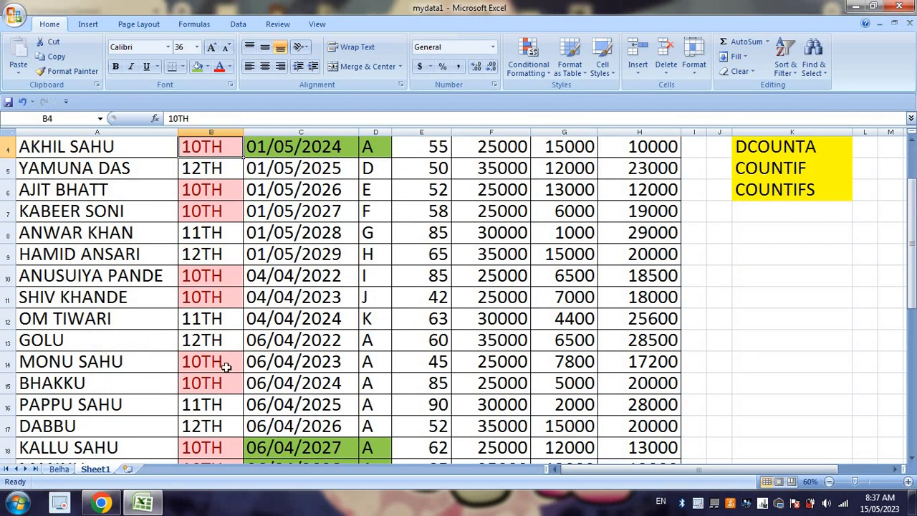
click(223, 361)
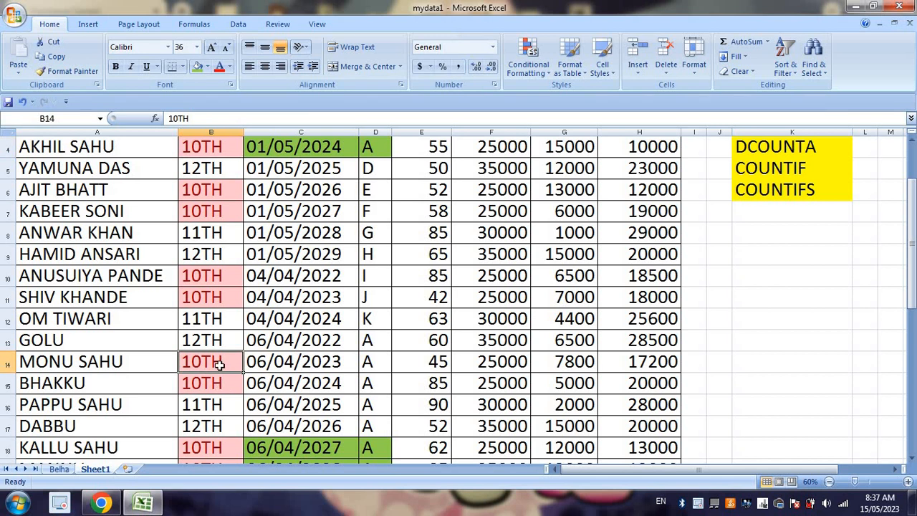
drag(215, 362, 372, 380)
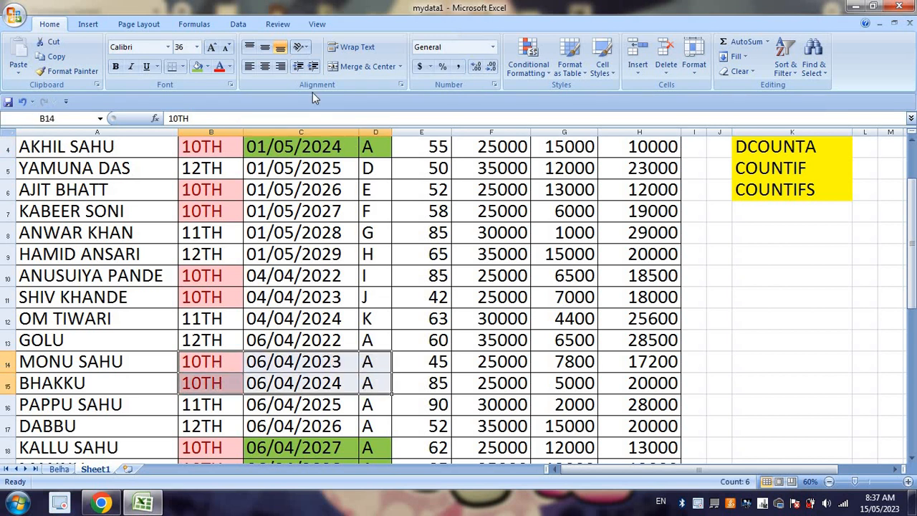
click(195, 66)
Step: Count all the green-marked rows again and check them against the result in H26
scroll(358, 279, down, 4)
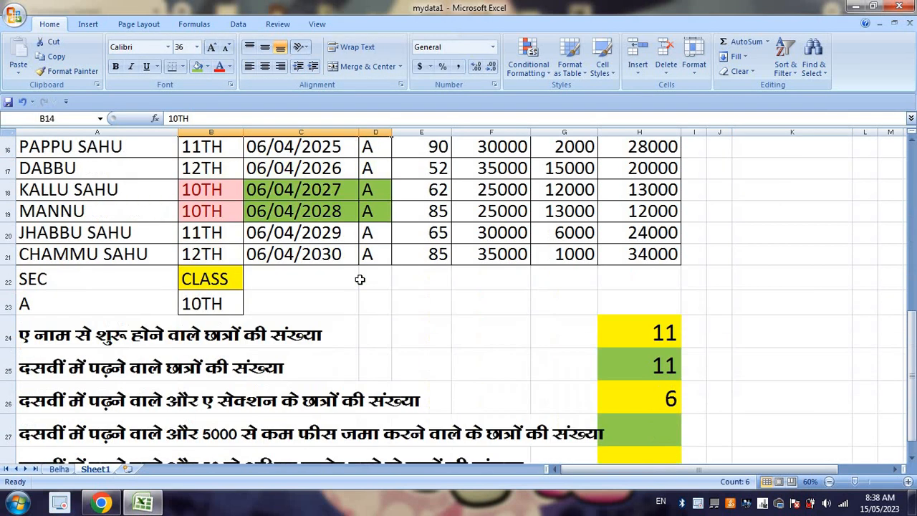
scroll(360, 279, up, 3)
scroll(360, 279, up, 2)
scroll(360, 278, down, 3)
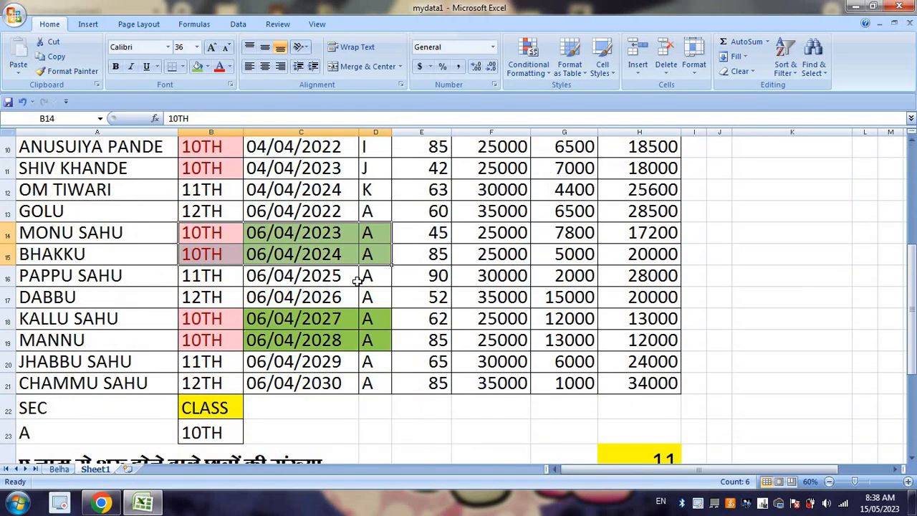
scroll(361, 278, up, 3)
click(347, 171)
click(350, 215)
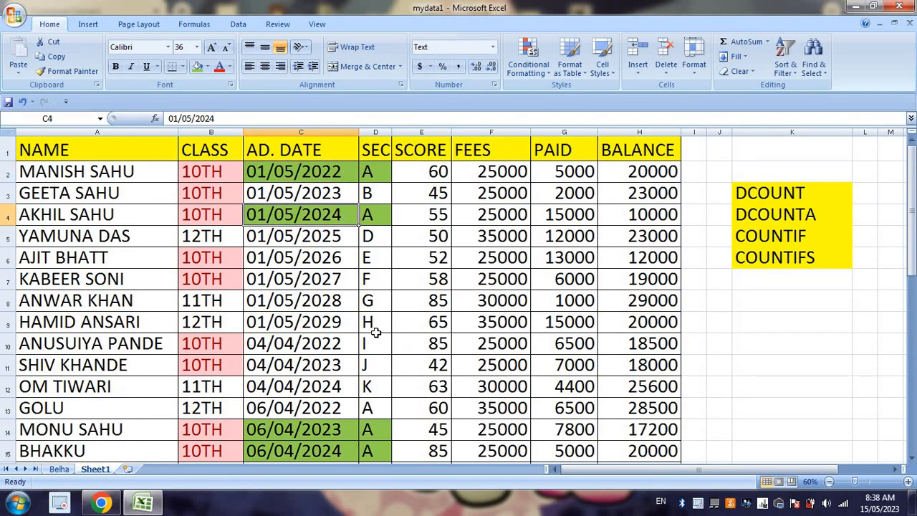
click(376, 426)
scroll(378, 402, down, 2)
click(381, 406)
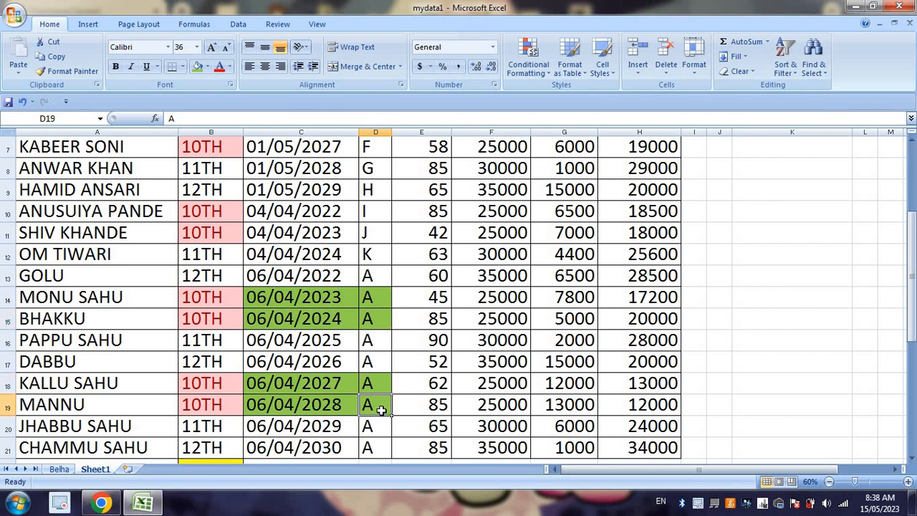
scroll(381, 408, down, 5)
click(656, 267)
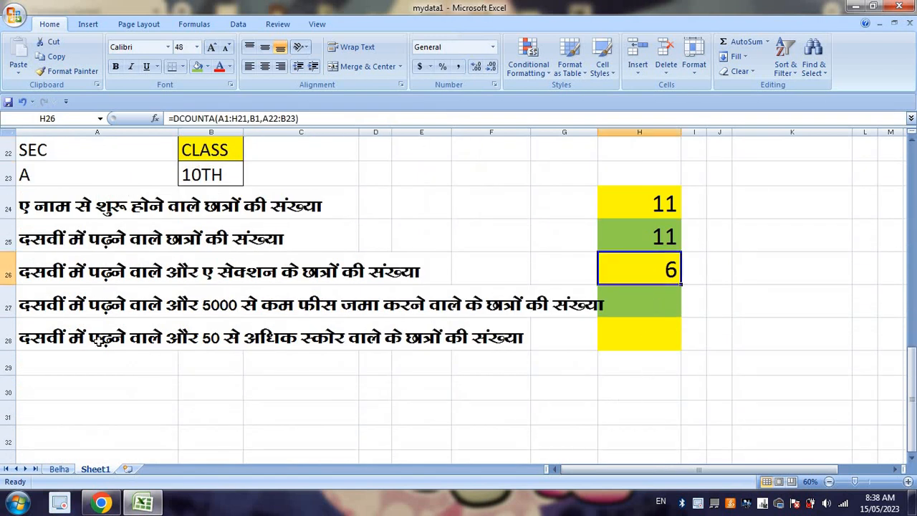
Step: Copy the PAID heading and its first value from G1:G2 into C22:C23 for the criteria of the question in row 27
click(53, 307)
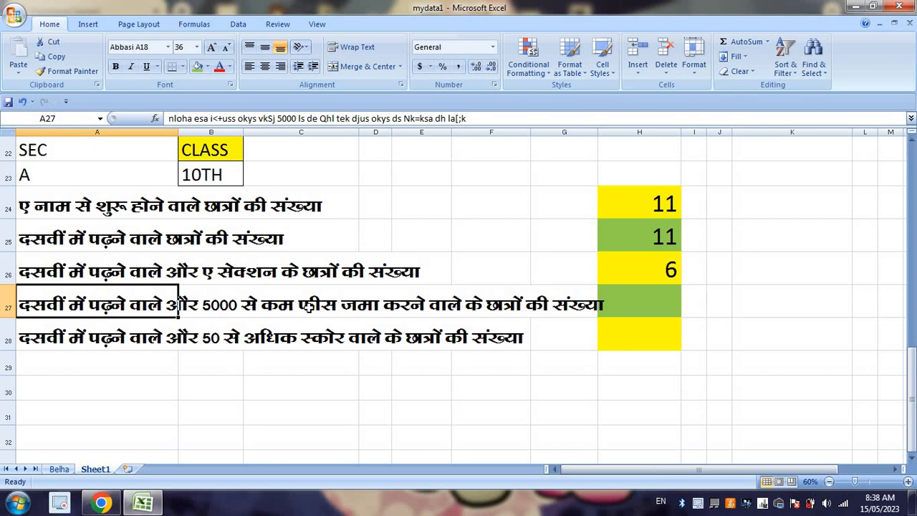
scroll(501, 326, up, 7)
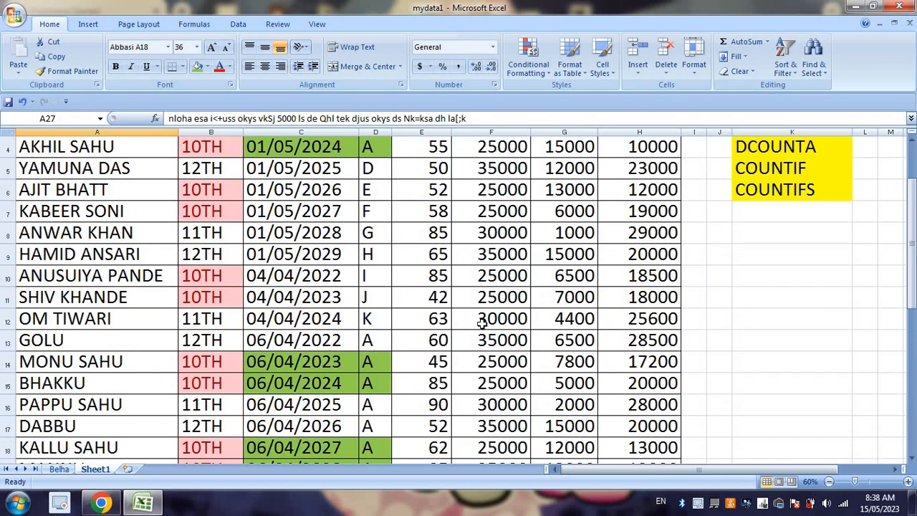
click(575, 153)
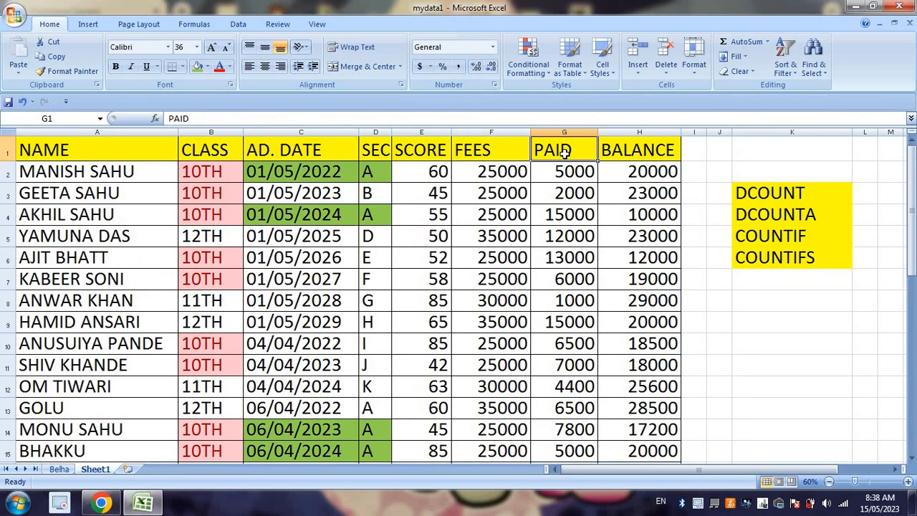
drag(564, 153, 563, 170)
key(ctrl+c)
scroll(321, 310, down, 5)
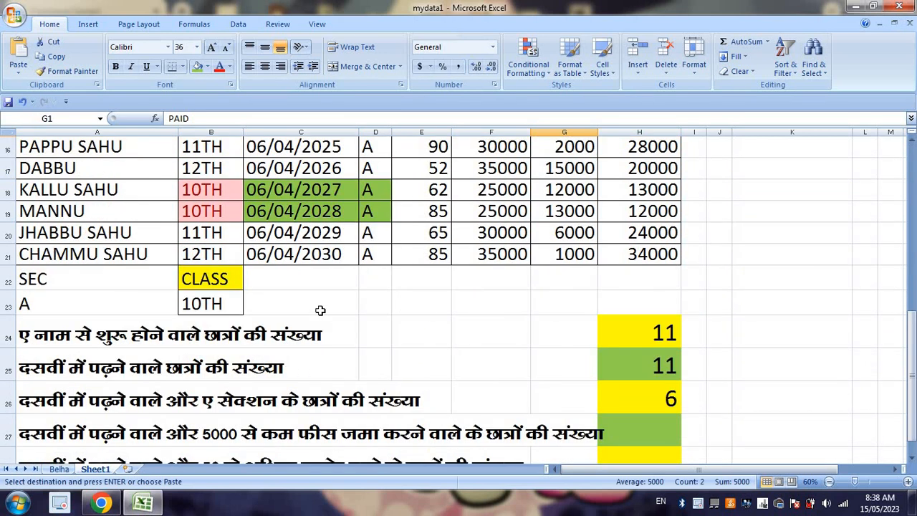
drag(143, 284, 146, 298)
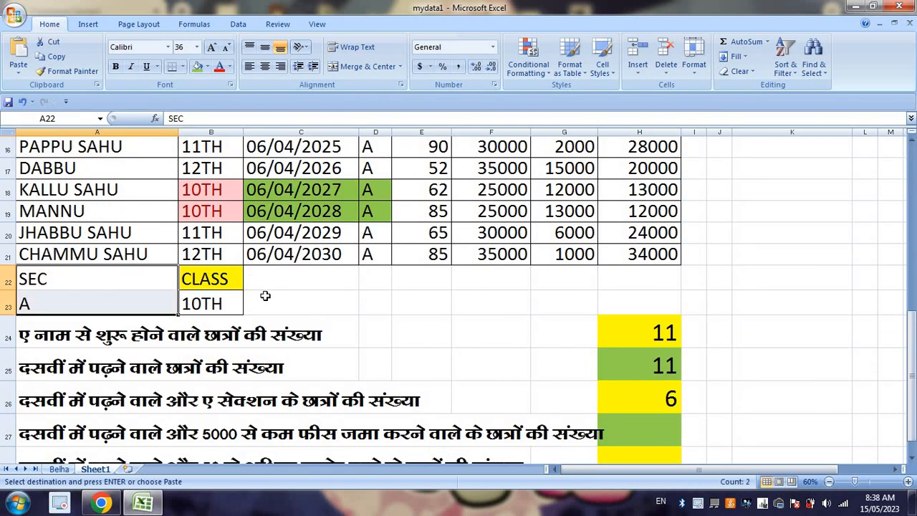
drag(273, 284, 297, 303)
key(ctrl+v)
Step: Clear the section criteria from A22:A23, leaving the CLASS and PAID criteria in place
scroll(165, 296, down, 1)
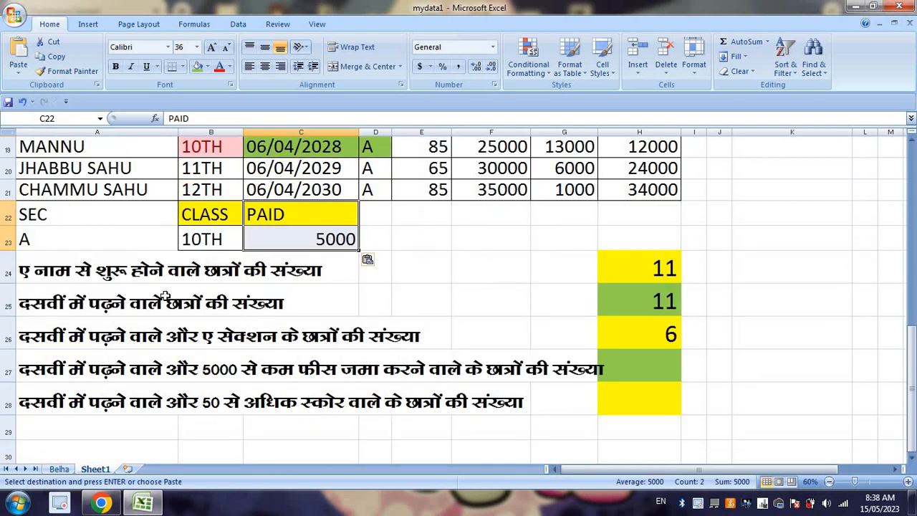
drag(148, 223, 146, 229)
key(Delete)
scroll(357, 304, down, 2)
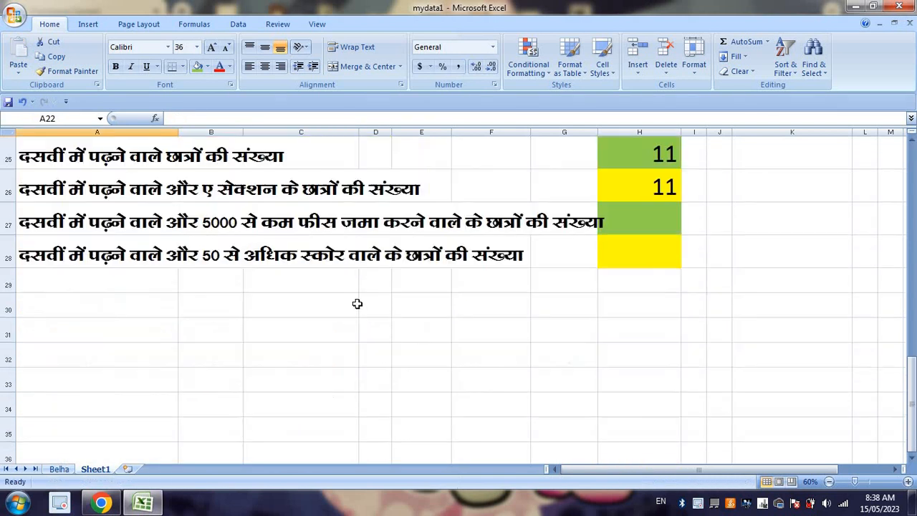
scroll(265, 254, up, 2)
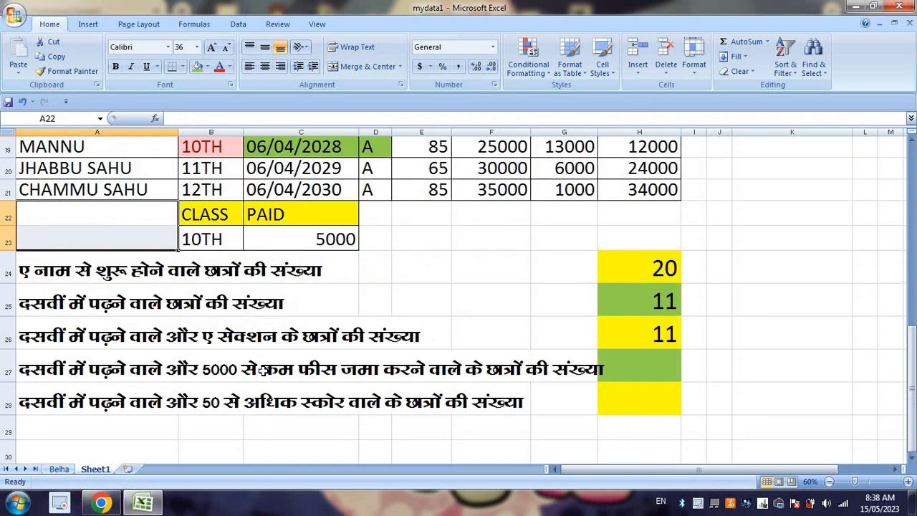
Step: Clear the earlier count results from H24:H26
click(267, 370)
click(539, 386)
drag(629, 270, 641, 334)
key(Delete)
Step: Enter =DCOUNTA(A1:H21,B1,B22:C23) in H27 to count the students matching the CLASS and PAID criteria
click(640, 369)
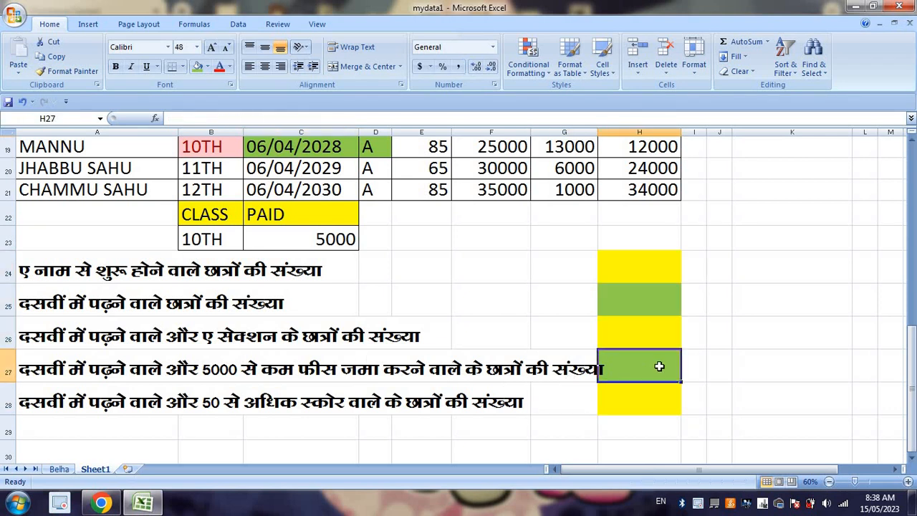
text(=)
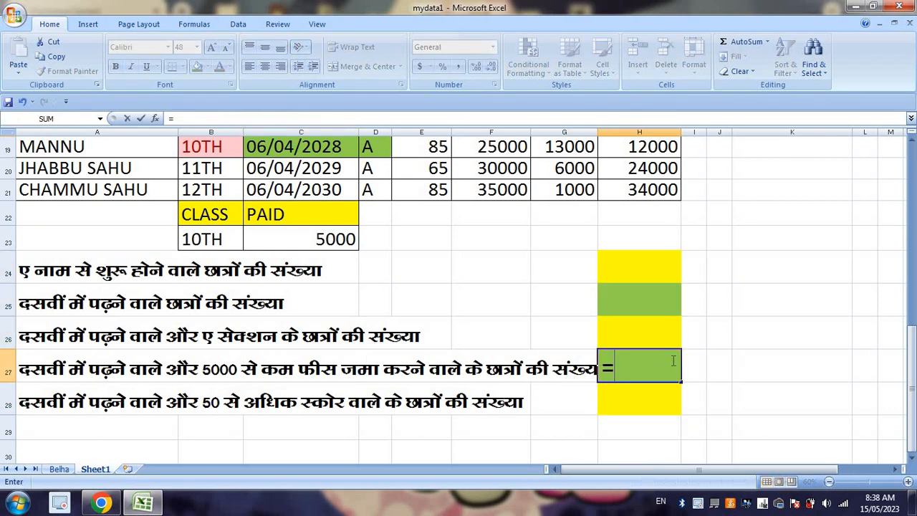
text(DCOUNT)
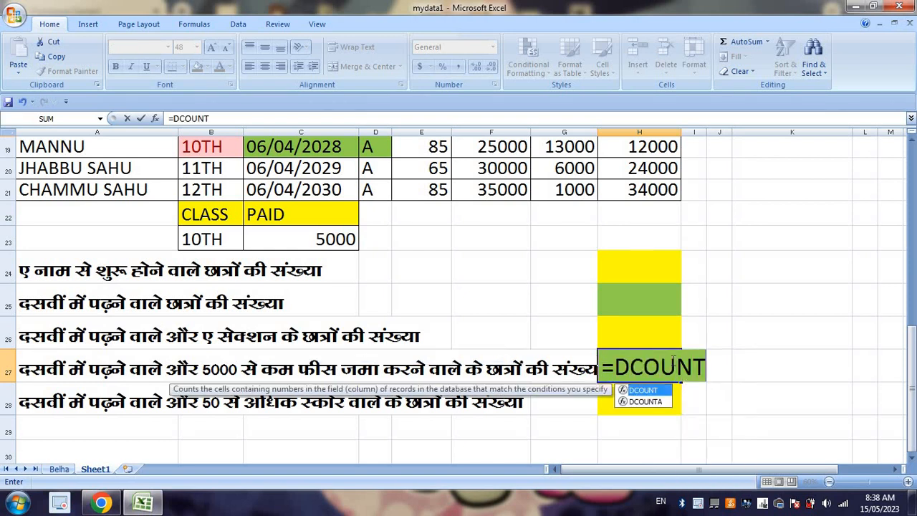
text(A()
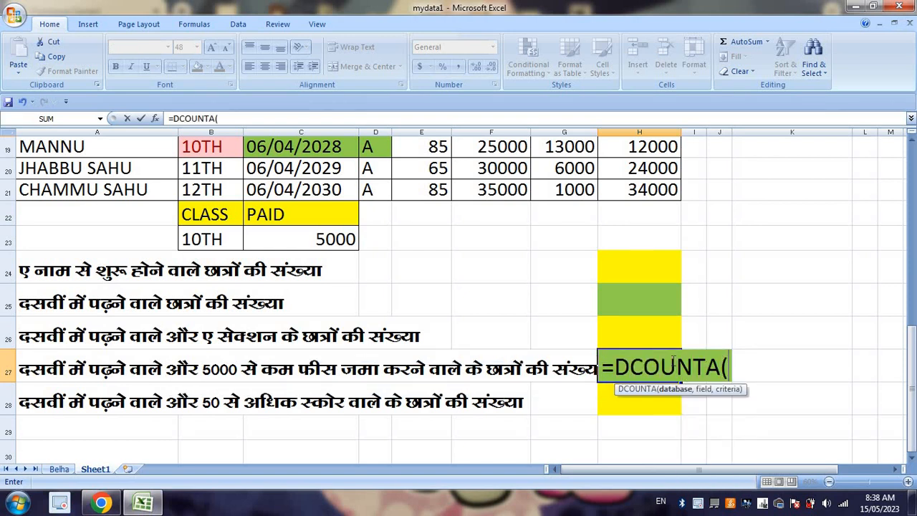
drag(666, 188, 10, 14)
text(,)
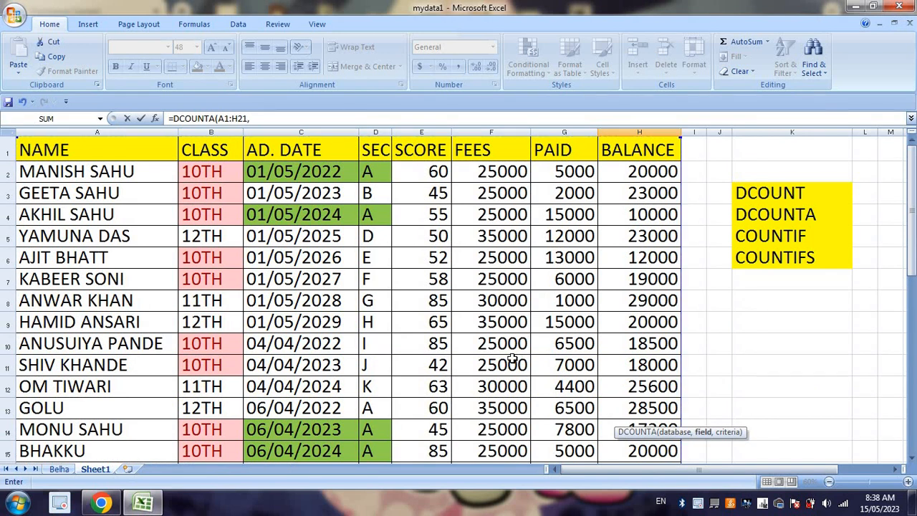
scroll(565, 390, down, 5)
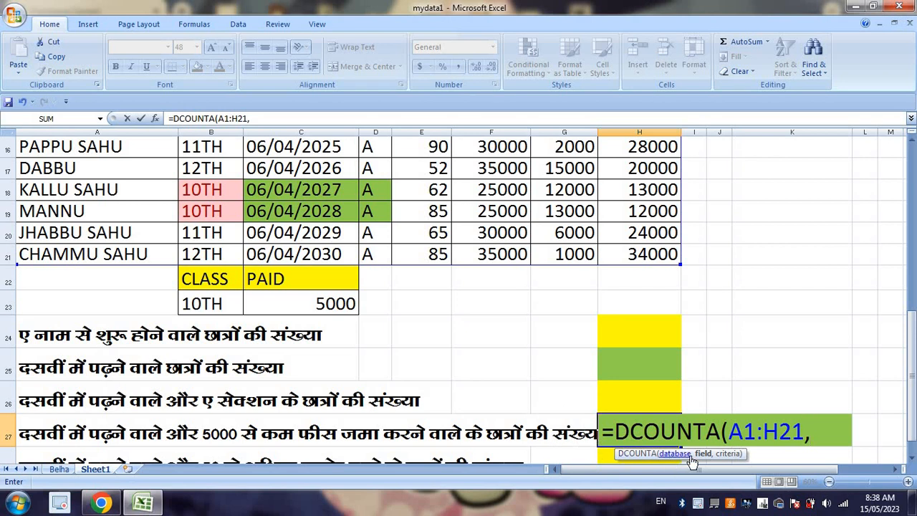
scroll(345, 433, up, 3)
scroll(344, 434, up, 2)
click(214, 148)
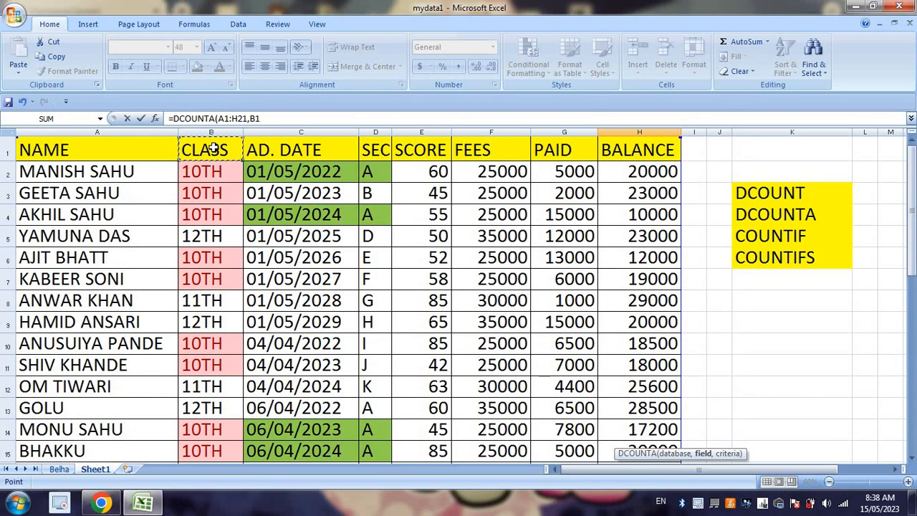
text(,)
scroll(421, 317, down, 8)
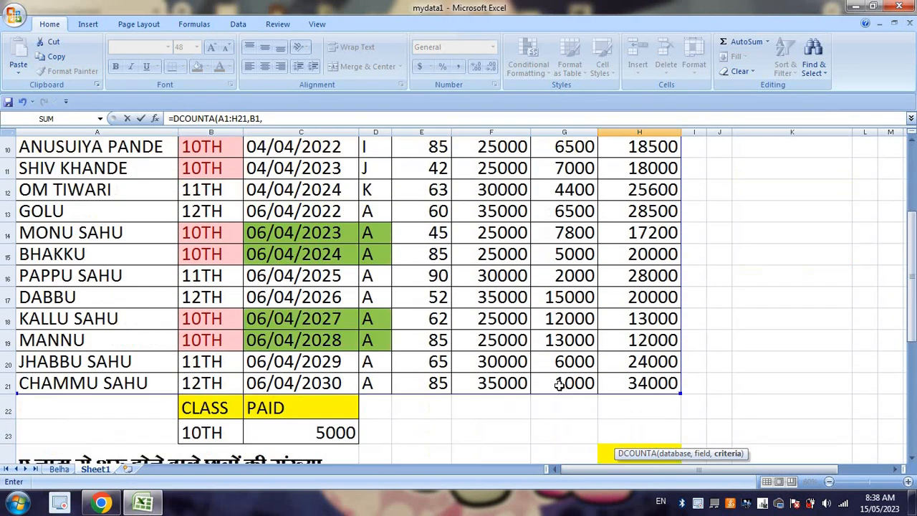
scroll(472, 303, up, 2)
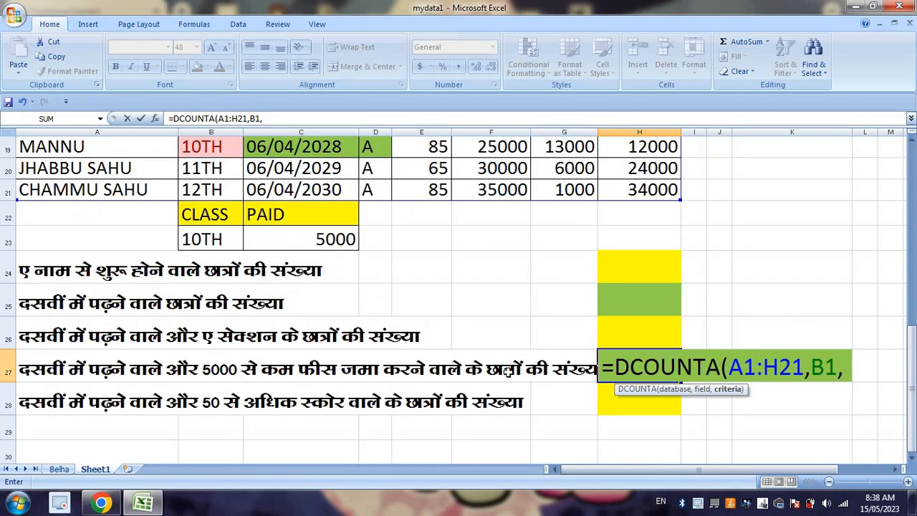
drag(338, 240, 223, 213)
key(Return)
Step: Change the PAID criterion in C23 to <=5000
click(310, 236)
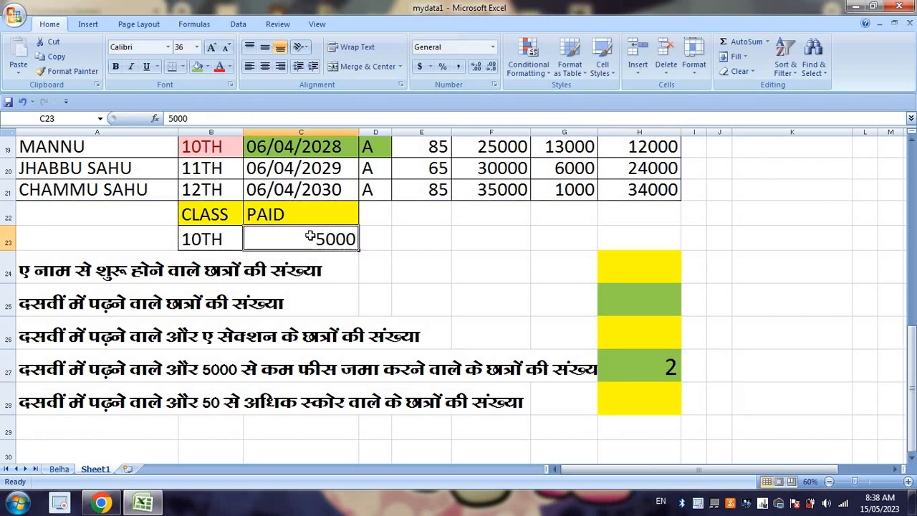
text(<)
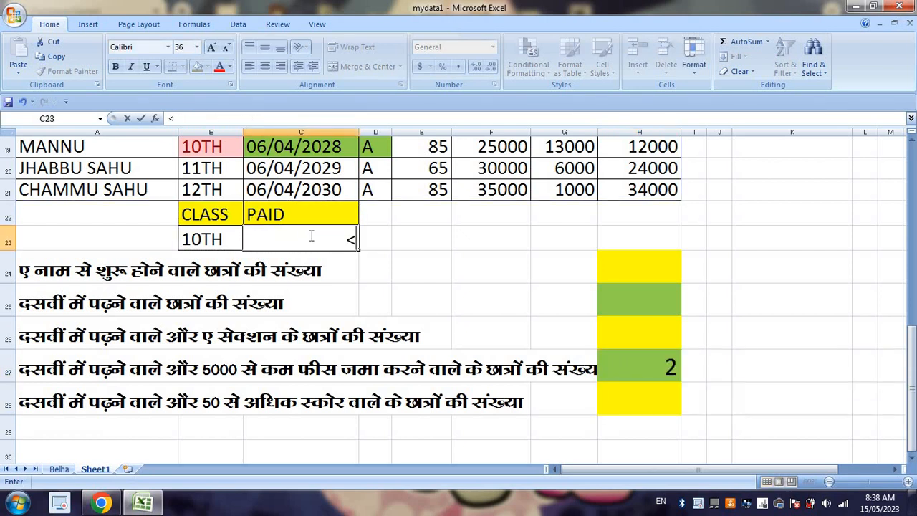
text(=5000)
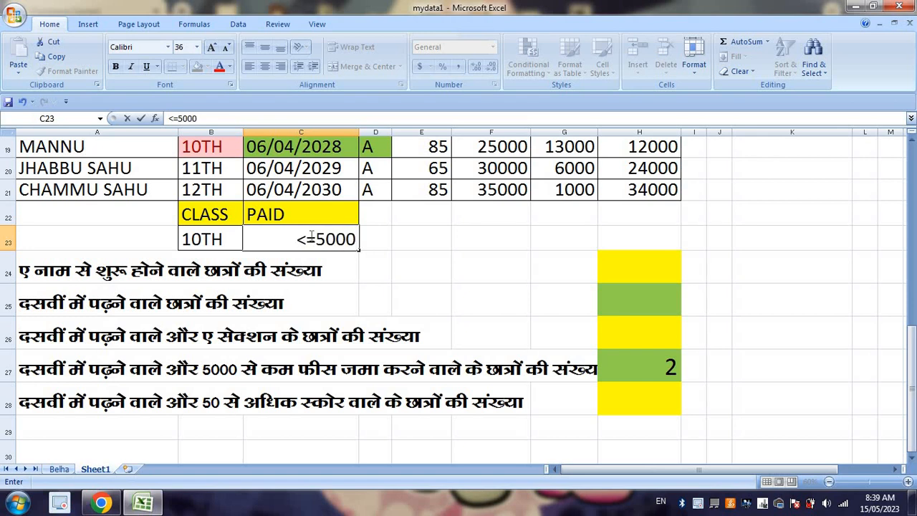
key(Return)
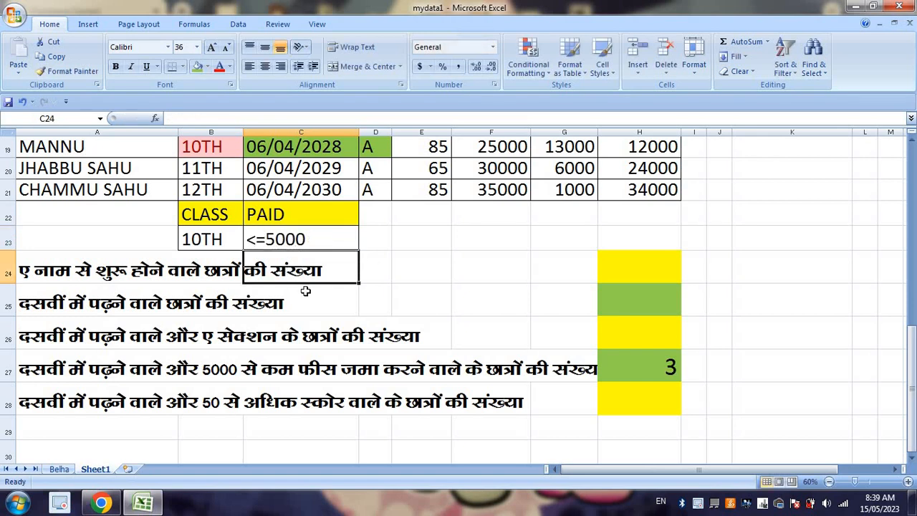
Step: Fill B2:G2 with green to mark the first 10TH-class student who paid 5000
scroll(305, 290, up, 6)
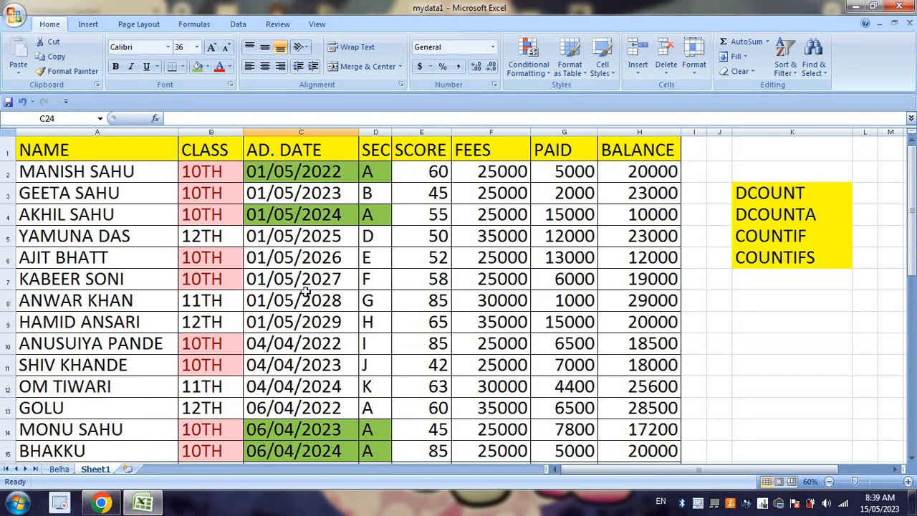
drag(209, 172, 569, 172)
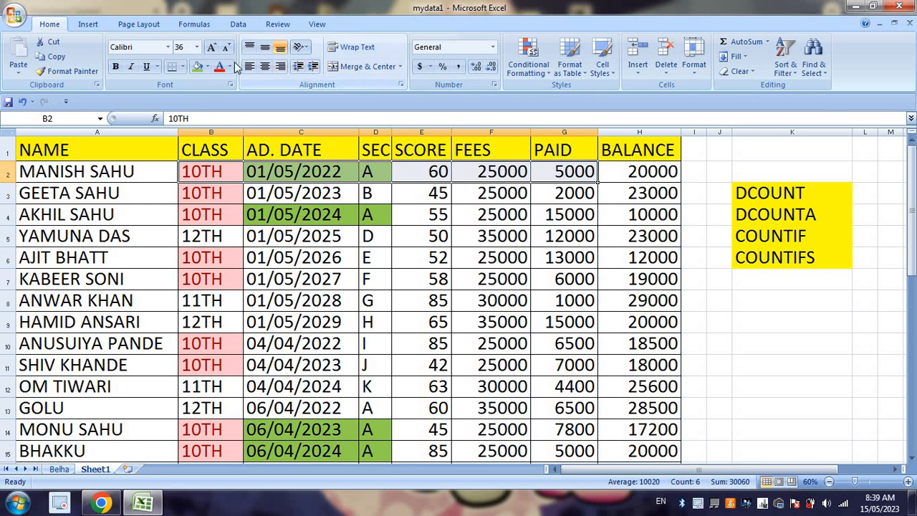
click(195, 68)
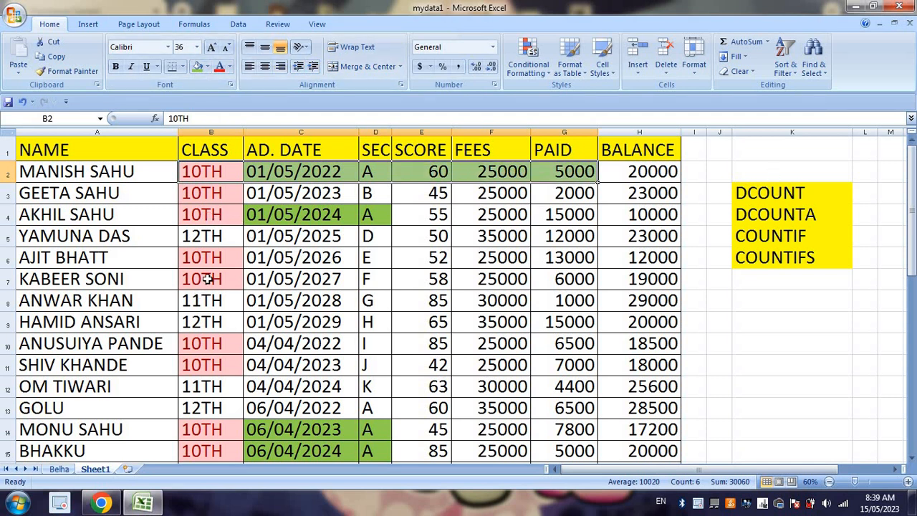
Step: Fill B15:G15 with the same green to mark the other 10TH-class student who paid 5000
click(222, 350)
click(223, 362)
scroll(247, 393, down, 3)
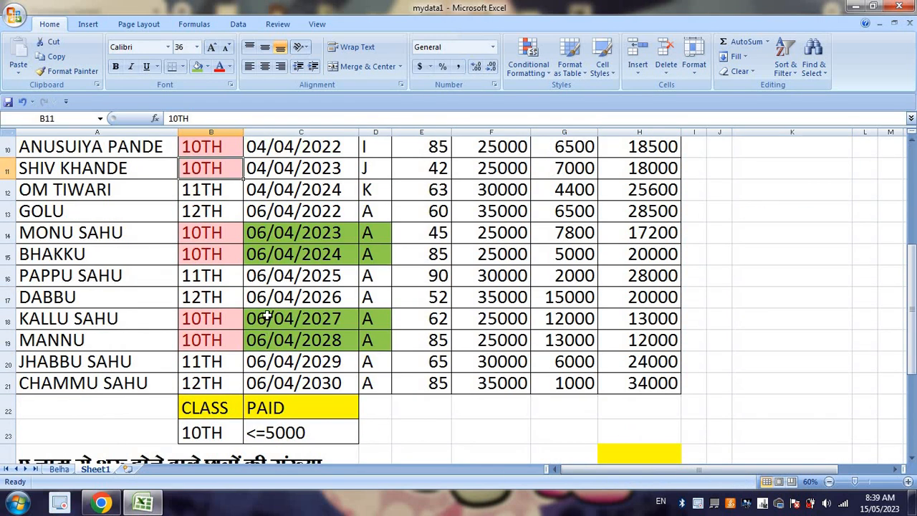
drag(218, 255, 595, 255)
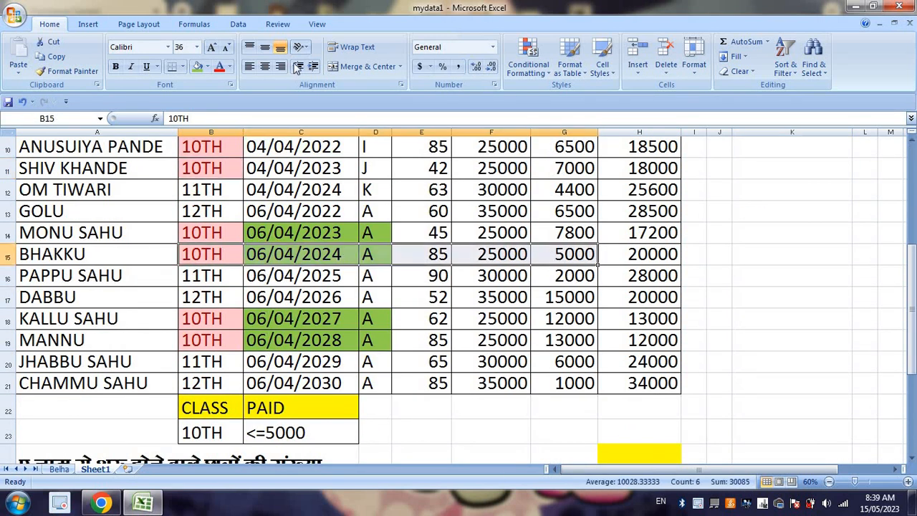
click(197, 68)
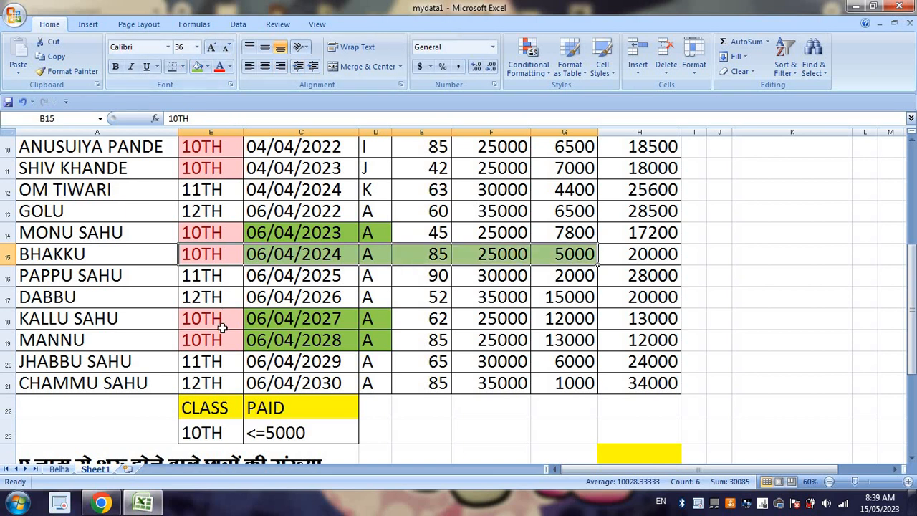
Step: Fill B3:G3 with green to mark the 10TH-class student who paid 2000
scroll(325, 345, down, 4)
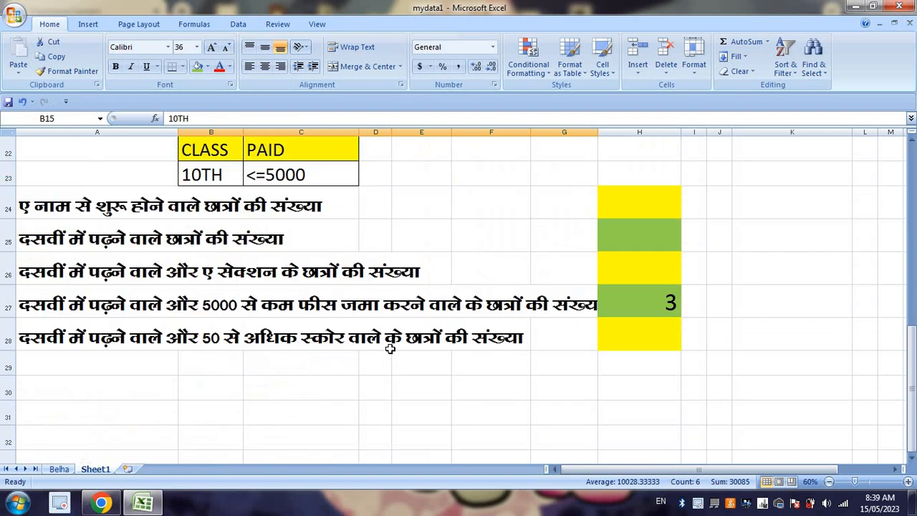
scroll(389, 347, up, 7)
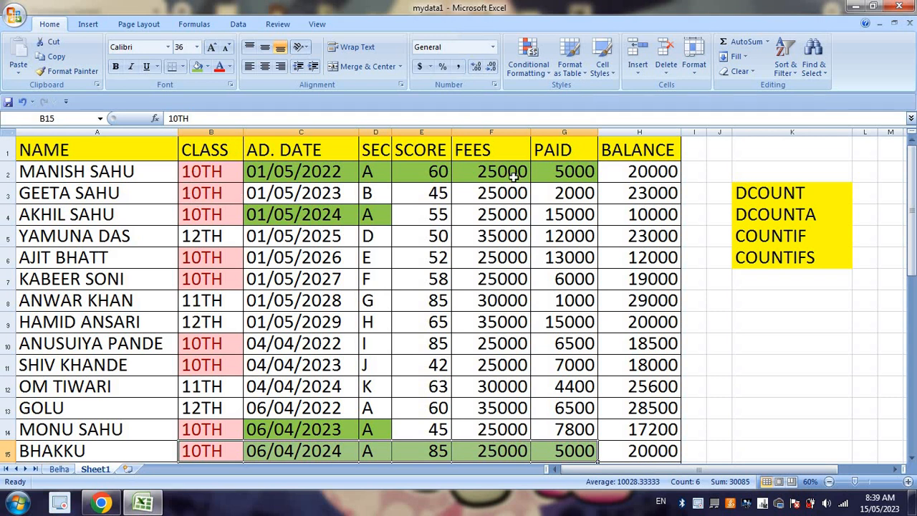
drag(216, 195, 560, 194)
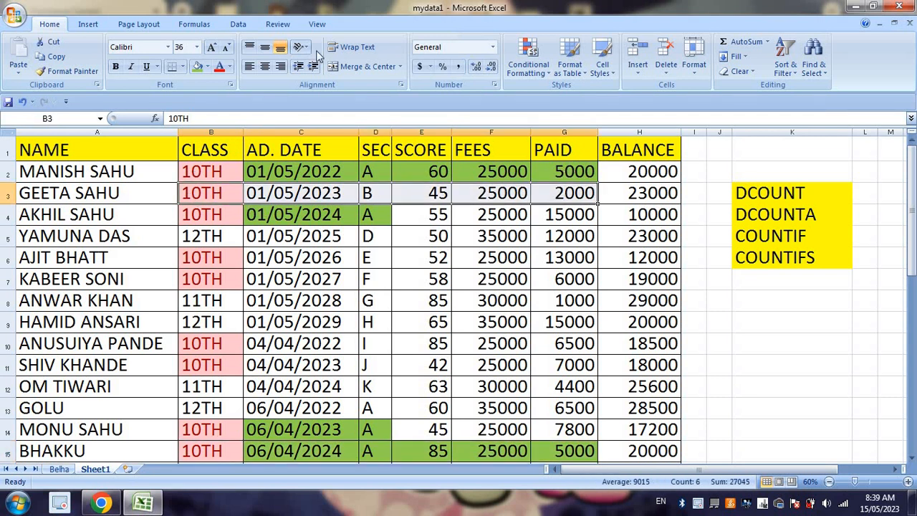
click(197, 67)
Step: Check the PAID amounts of the green-marked rows against the DCOUNTA result in H27
click(587, 172)
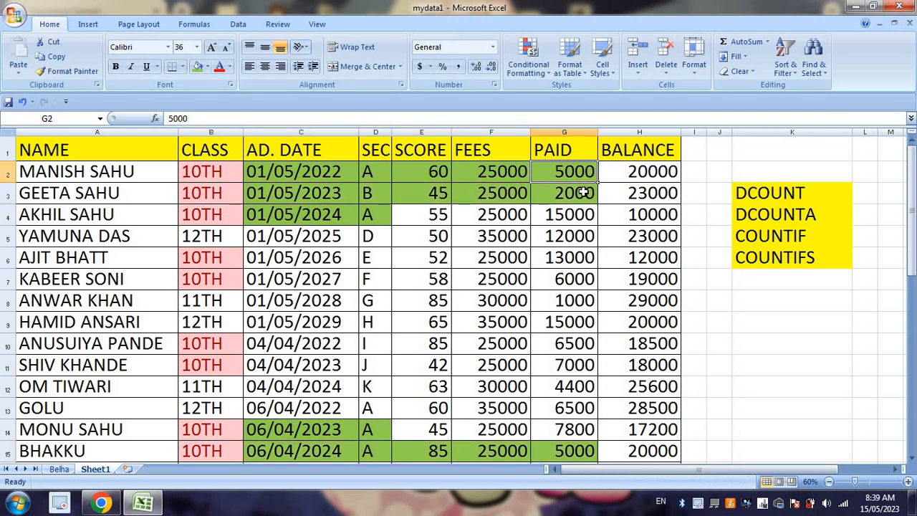
click(584, 191)
scroll(641, 250, down, 4)
scroll(623, 229, down, 4)
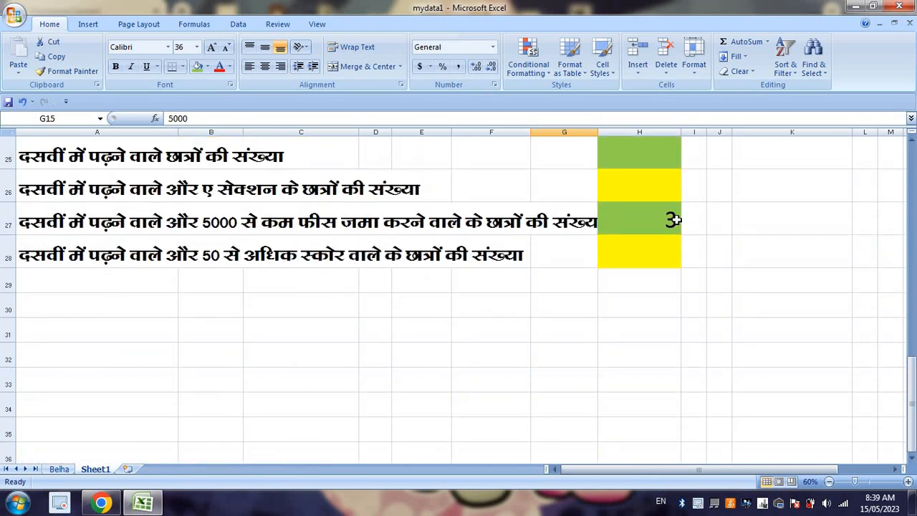
click(667, 220)
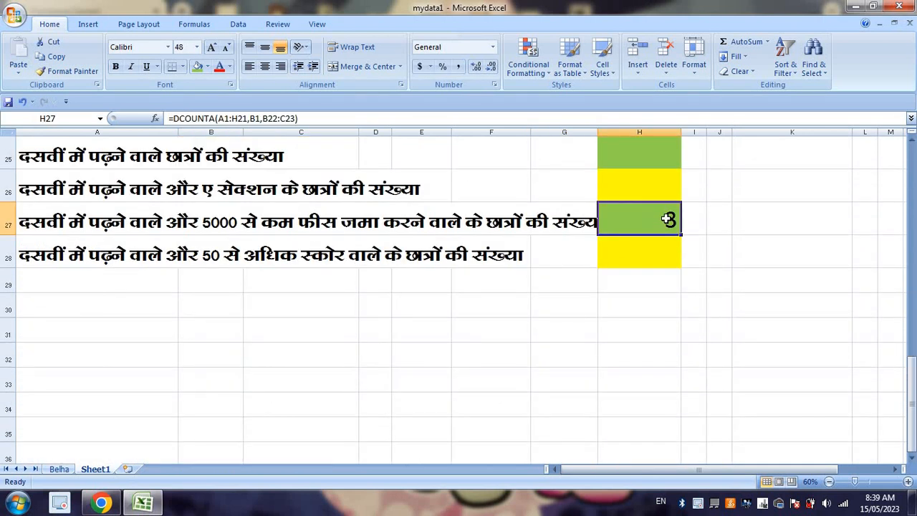
Step: Enter =DCOUNT(A1:H21,E1,B22:C23) in H28 to count by the SCORE field for the question in row 28
click(649, 262)
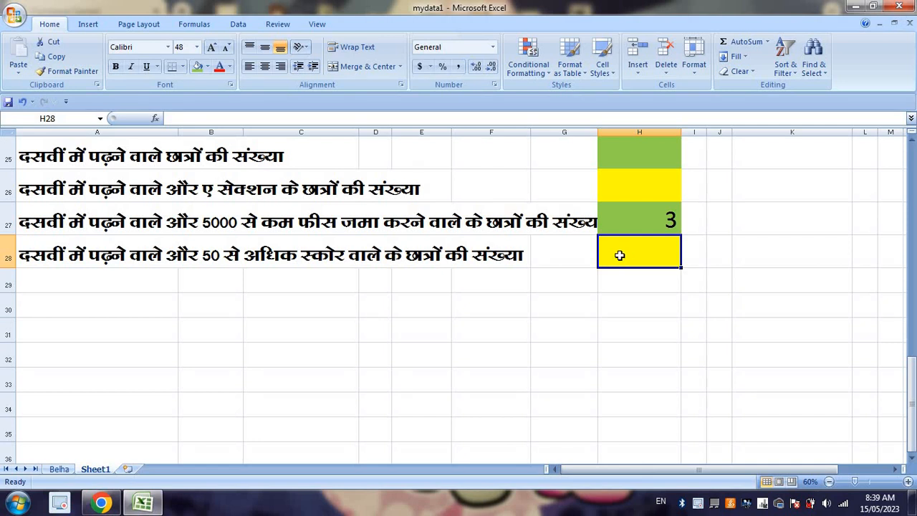
text(=DCOUNT()
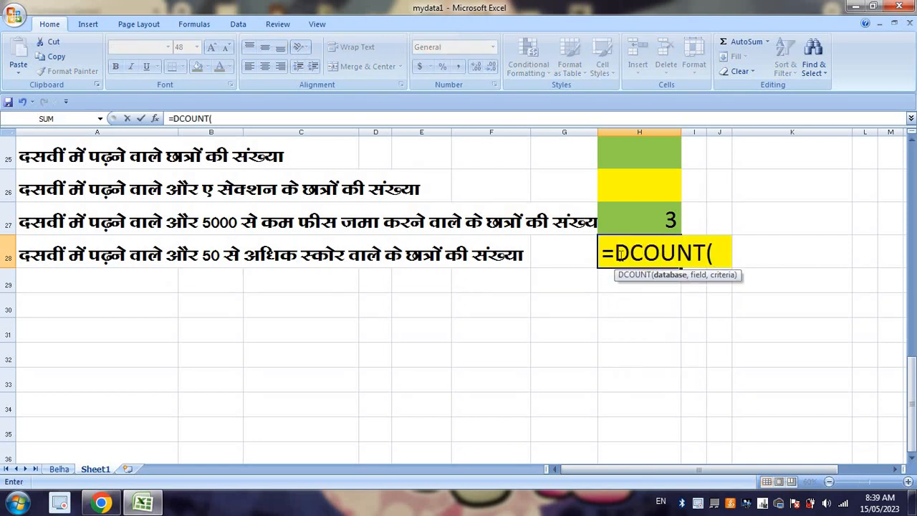
scroll(617, 254, up, 5)
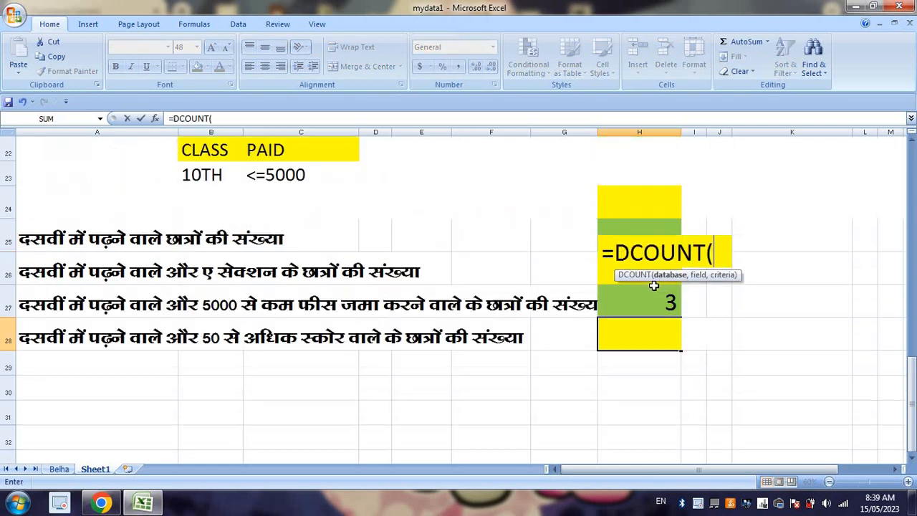
drag(676, 386, 4, 7)
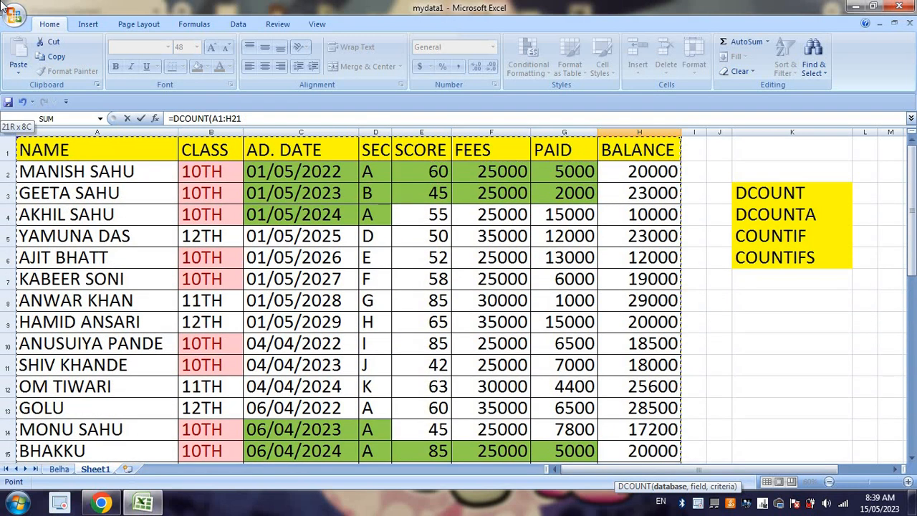
text(,)
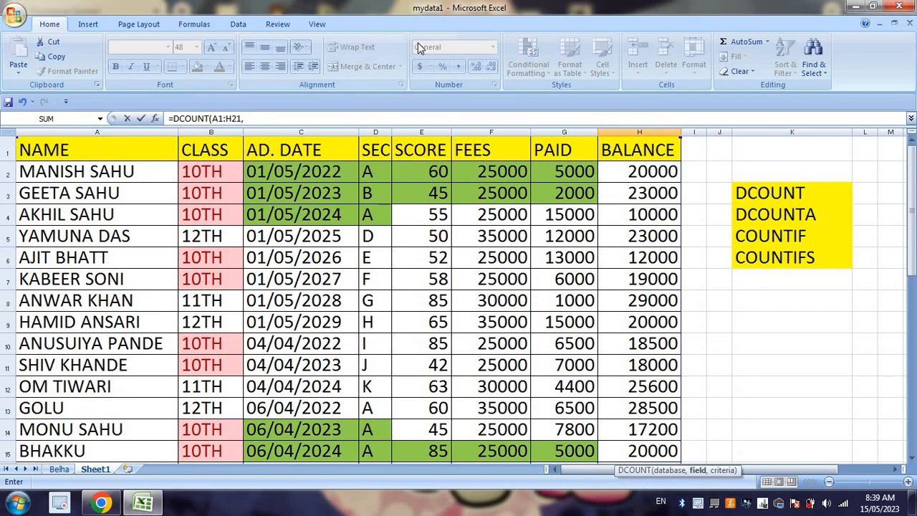
click(418, 148)
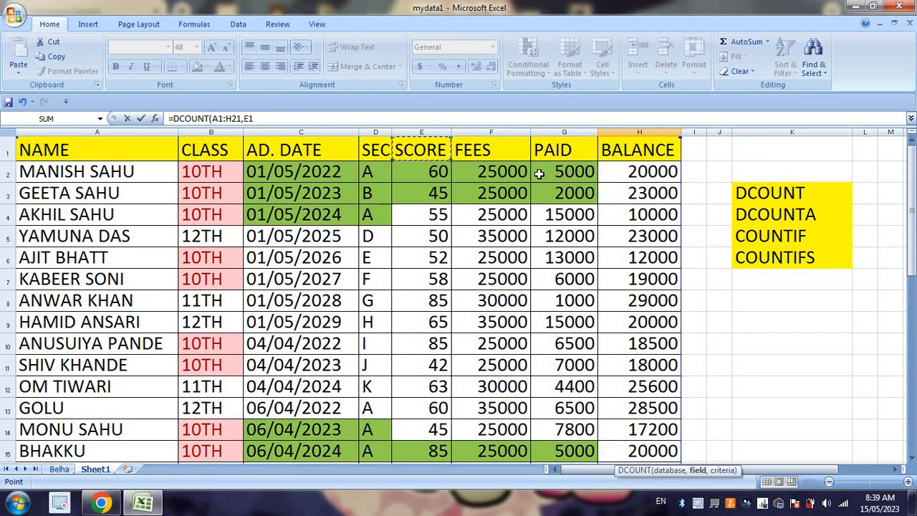
text(,)
scroll(540, 203, down, 7)
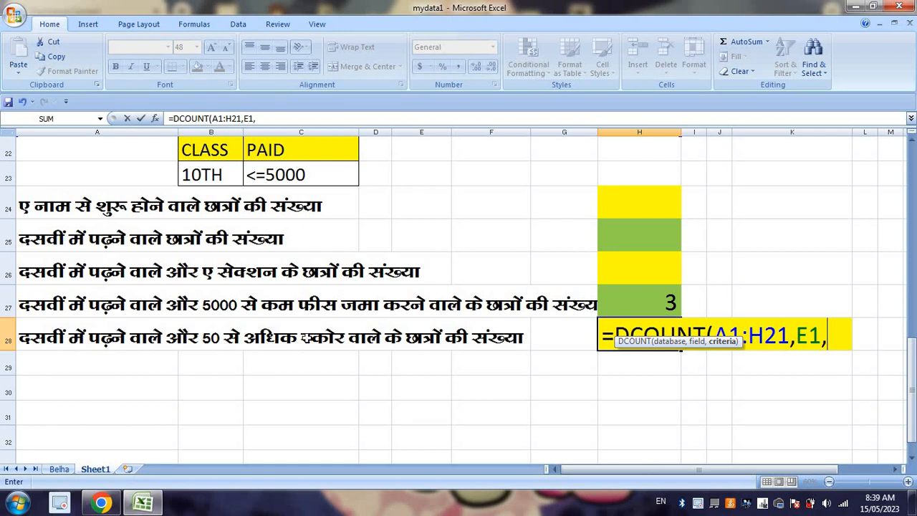
scroll(308, 336, up, 2)
click(227, 278)
drag(227, 279, 294, 297)
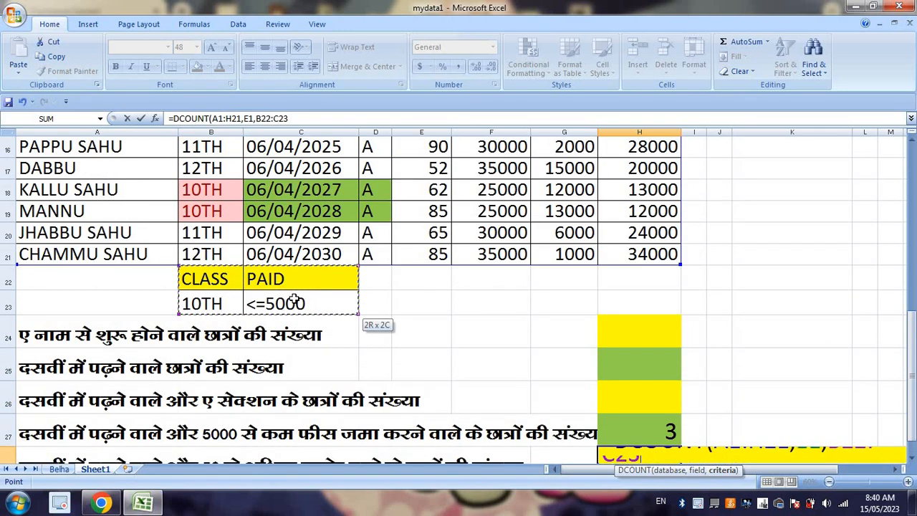
key(Return)
Step: Change the second criteria heading in C22 to SCORE
scroll(294, 285, up, 6)
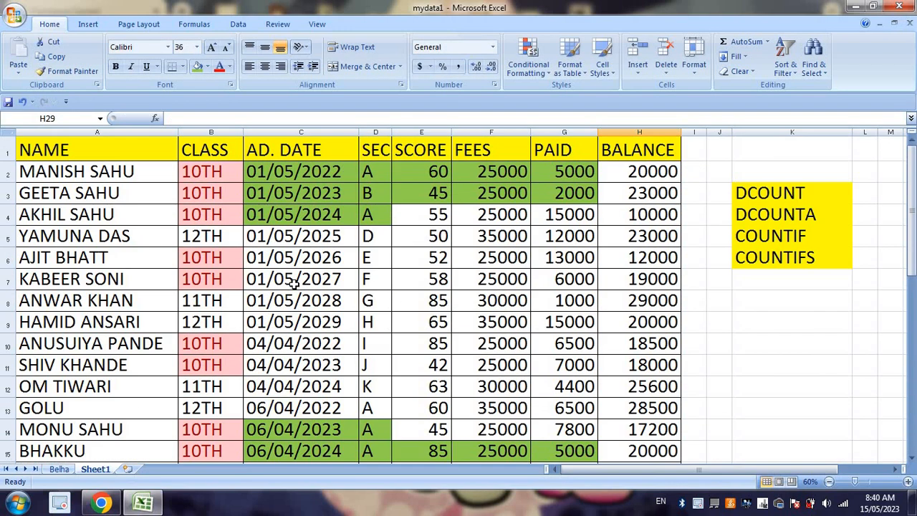
scroll(290, 265, down, 5)
click(296, 274)
text(SCORE)
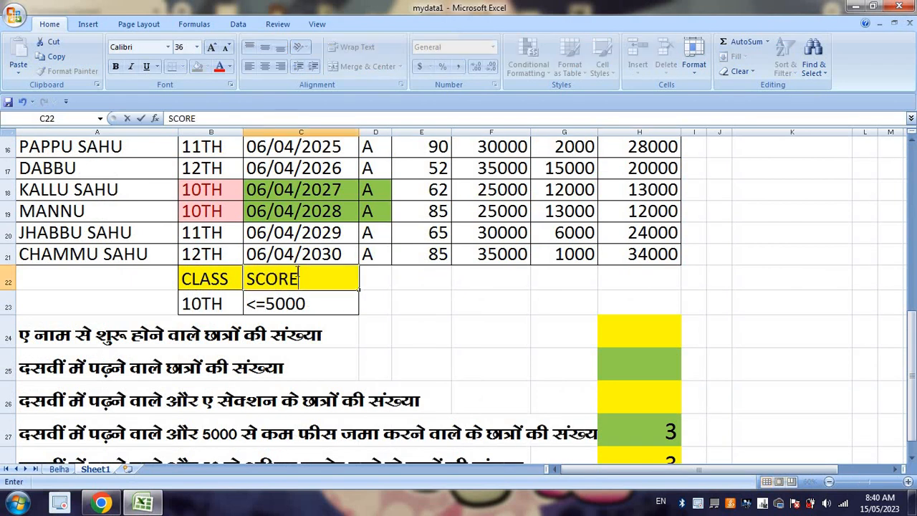
key(Return)
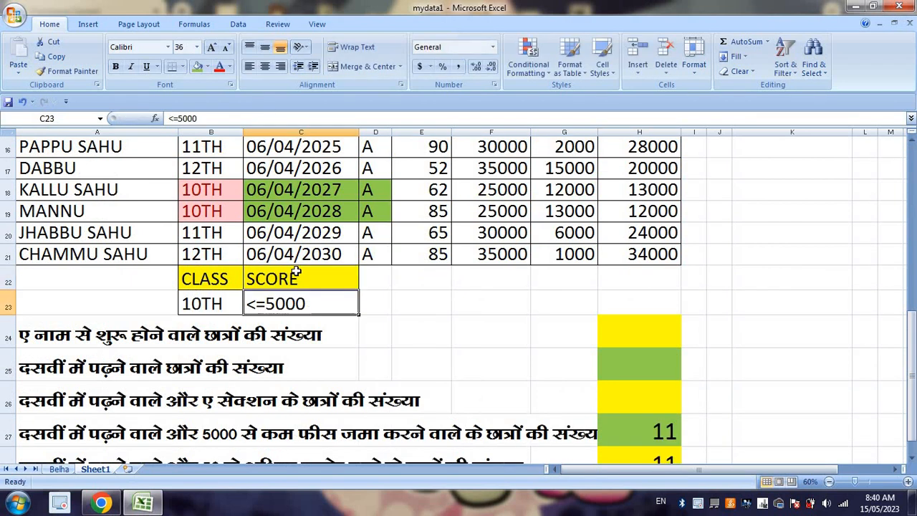
Step: Set the SCORE criterion in C23 to <50
text(<)
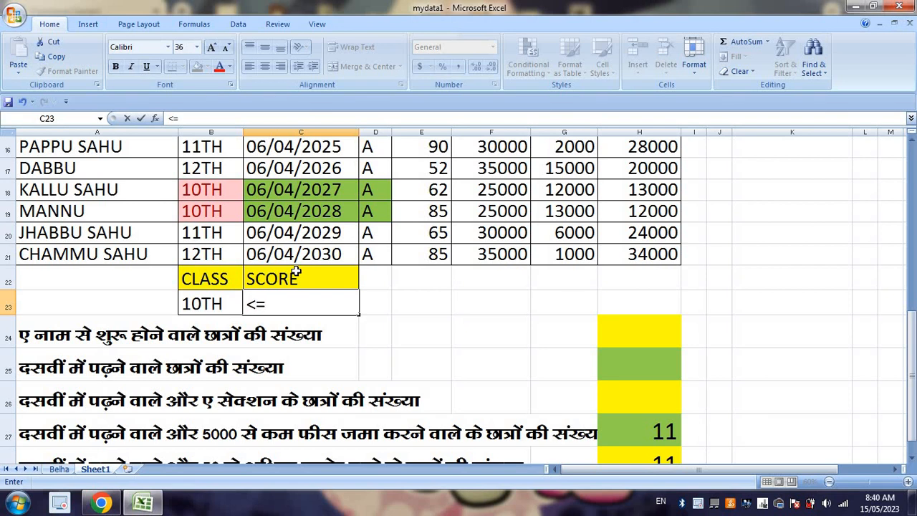
text(50)
key(Return)
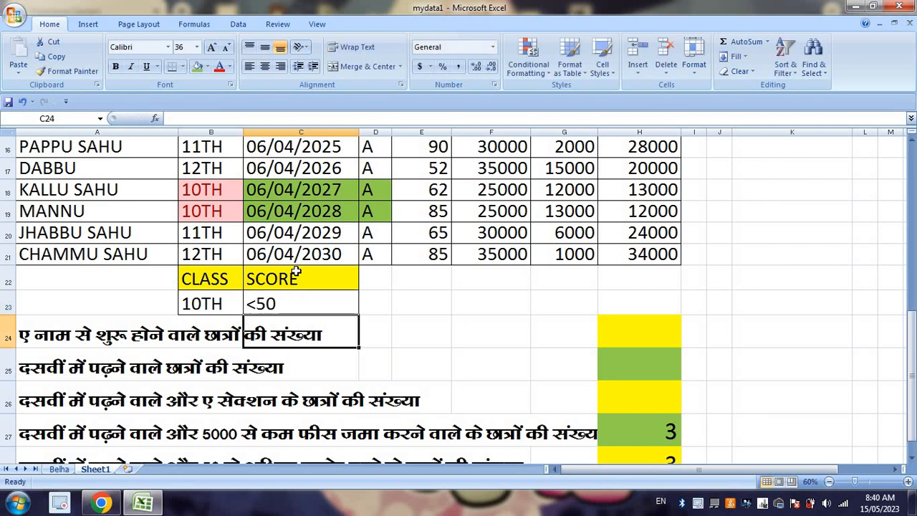
Step: Set the SCORE criterion in C23 to >50 to match the question in row 28
scroll(344, 307, down, 3)
scroll(344, 307, up, 5)
scroll(344, 307, down, 3)
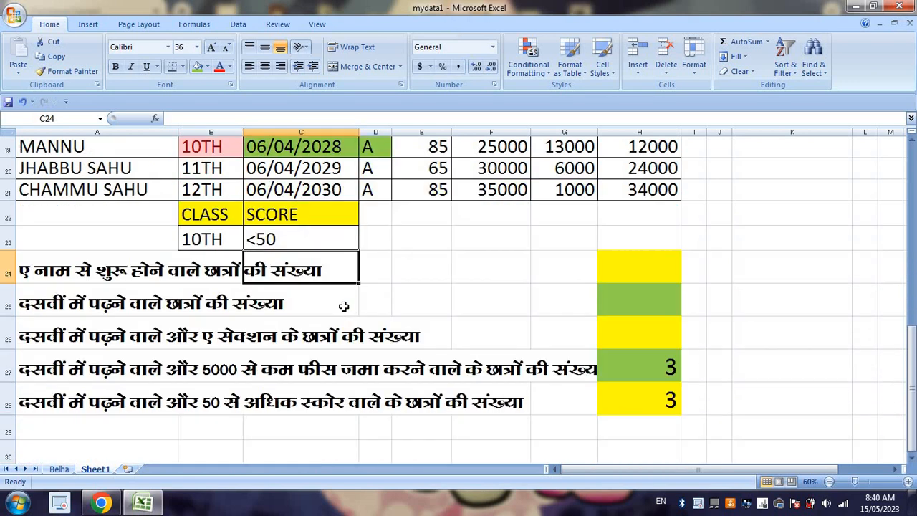
scroll(421, 406, up, 6)
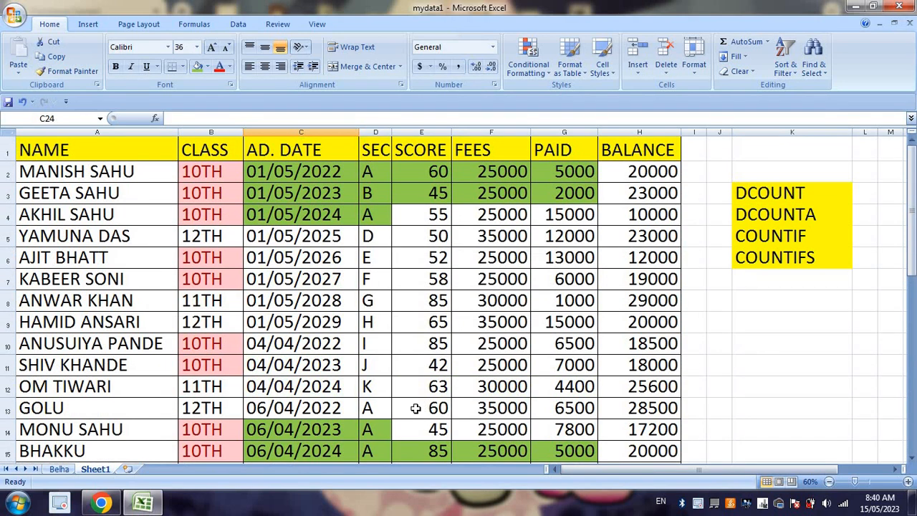
scroll(412, 403, down, 7)
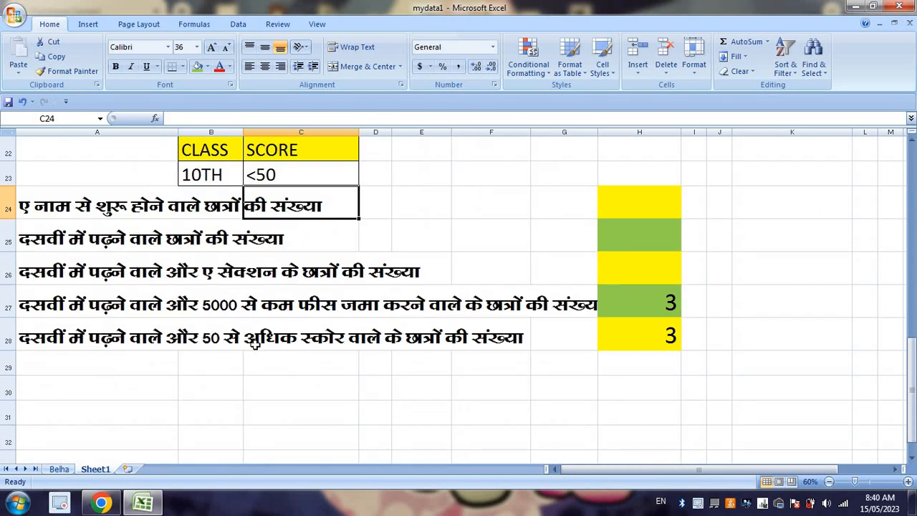
scroll(402, 390, up, 3)
click(287, 370)
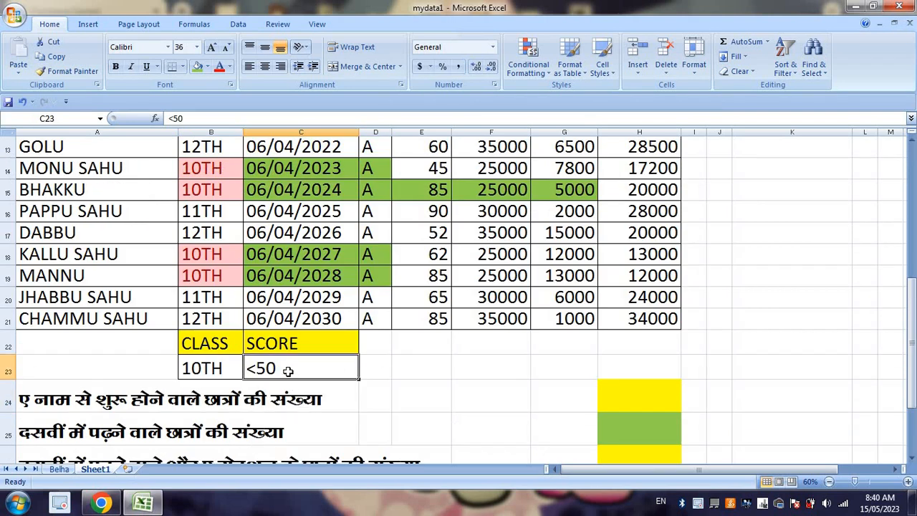
text(>50)
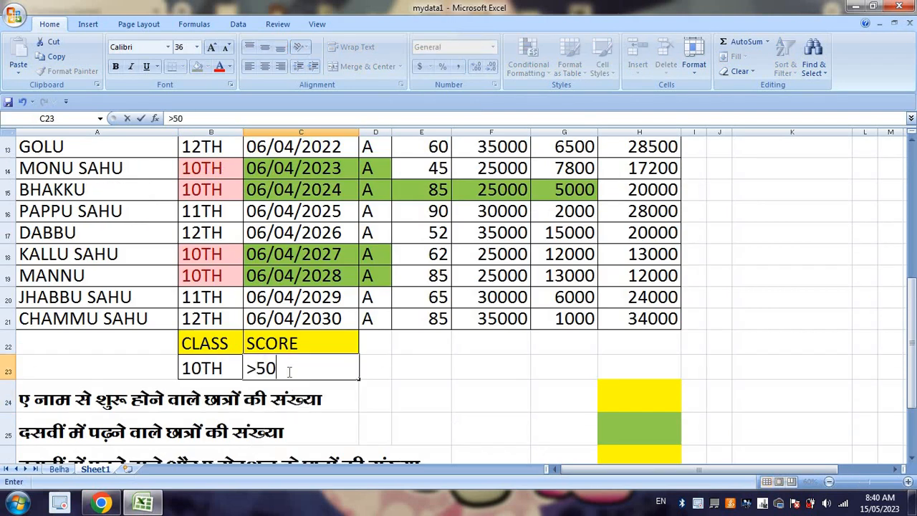
key(Return)
Step: Check the DCOUNT result in H28 against the scores of the 10TH-class students
scroll(297, 371, down, 4)
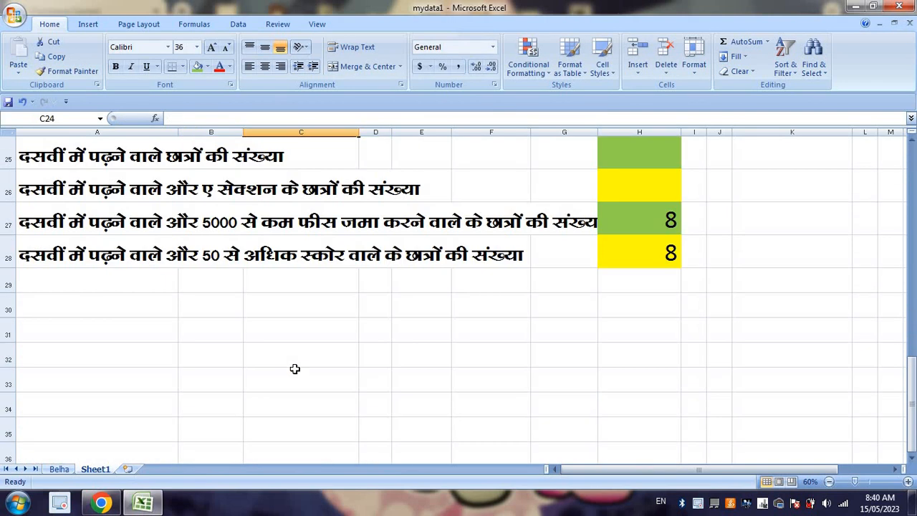
click(620, 258)
scroll(499, 254, up, 8)
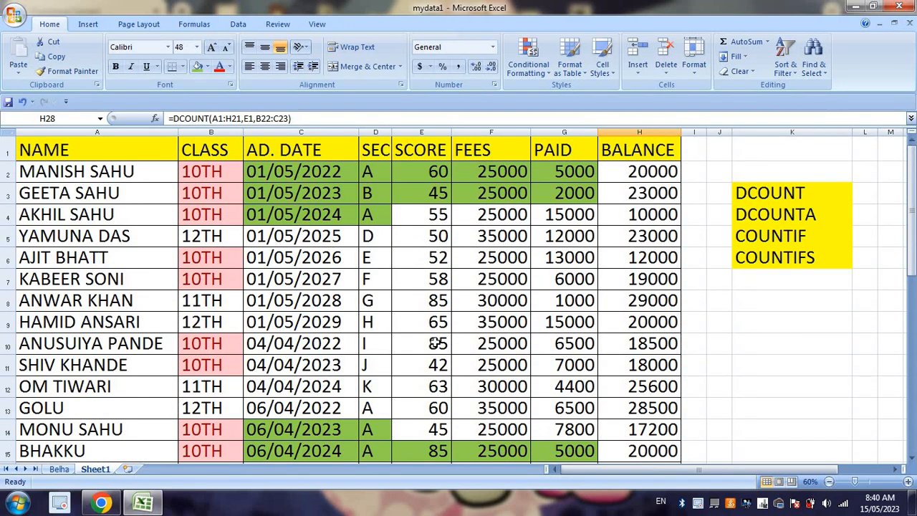
scroll(559, 407, down, 6)
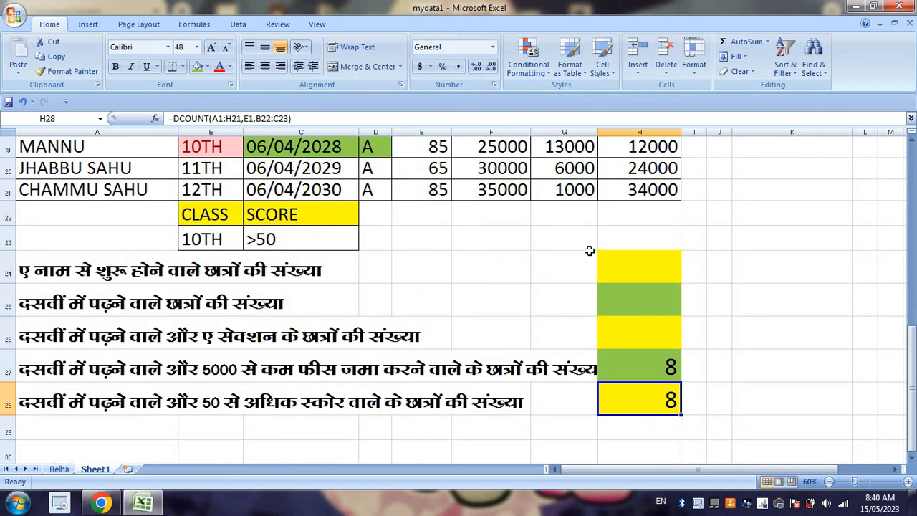
Step: Clear the contents of the answer cells H24:H28
drag(633, 278, 662, 398)
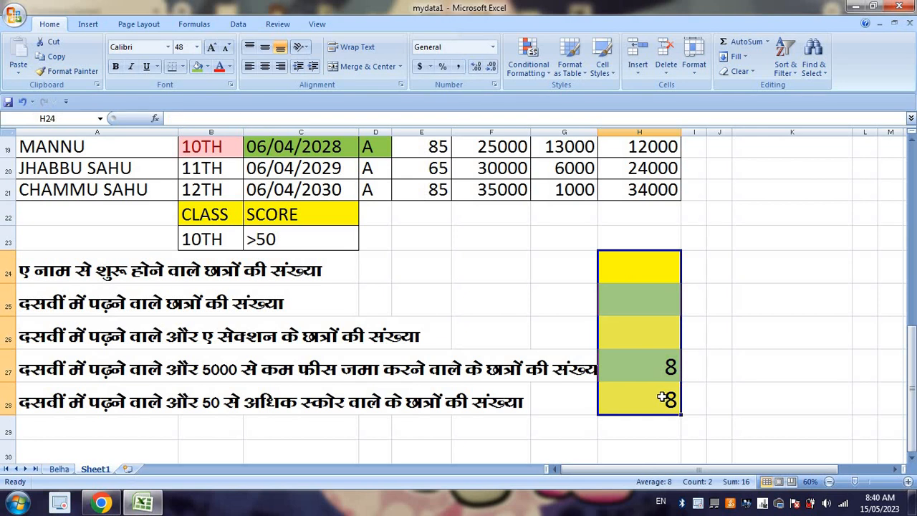
key(Delete)
click(655, 262)
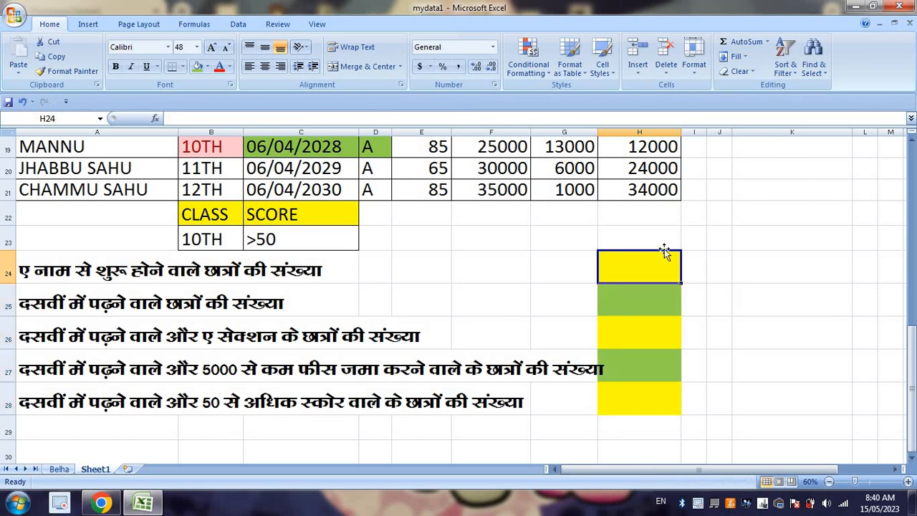
Step: Review the COUNTIF and COUNTIFS entries in the list of function names in column K
scroll(645, 291, up, 6)
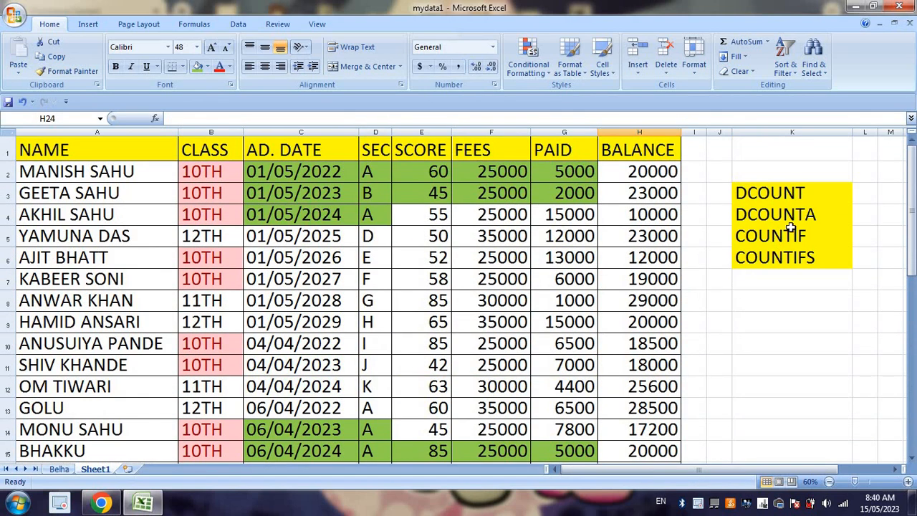
click(795, 240)
click(803, 251)
click(802, 237)
click(811, 259)
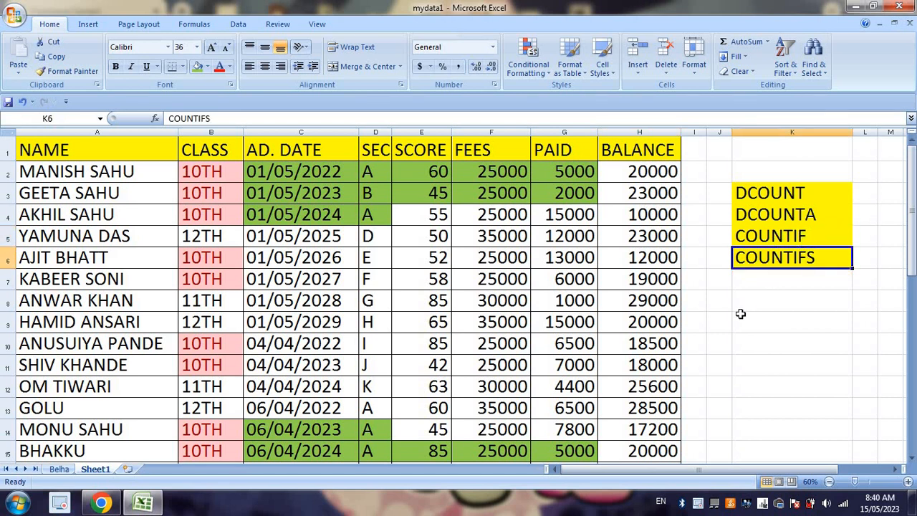
click(799, 237)
click(806, 257)
scroll(672, 315, down, 6)
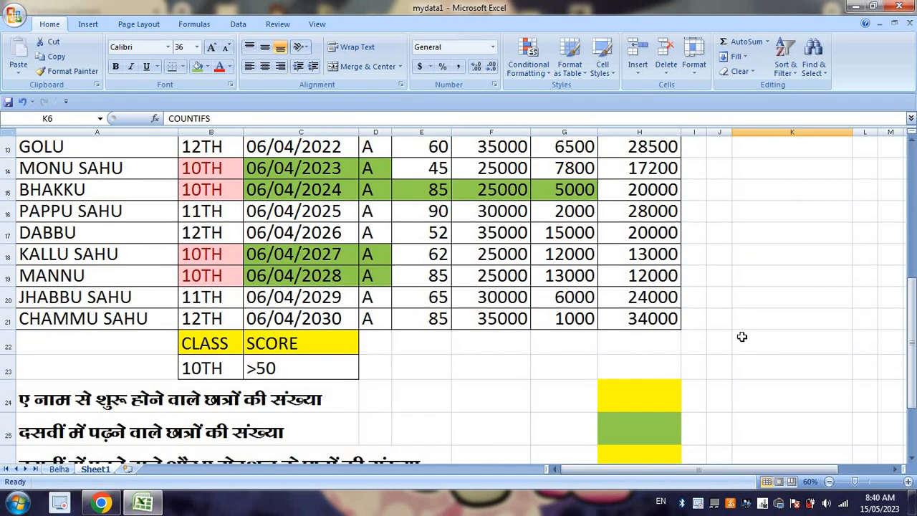
Step: Enter =COUNTIF(B1:B21,B23) in H24 to count the 10TH-class students
click(649, 263)
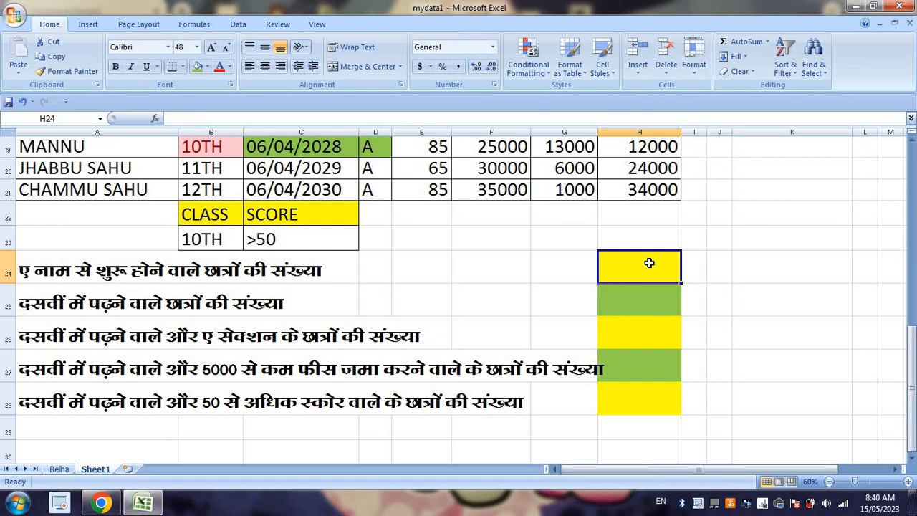
text(=COUN)
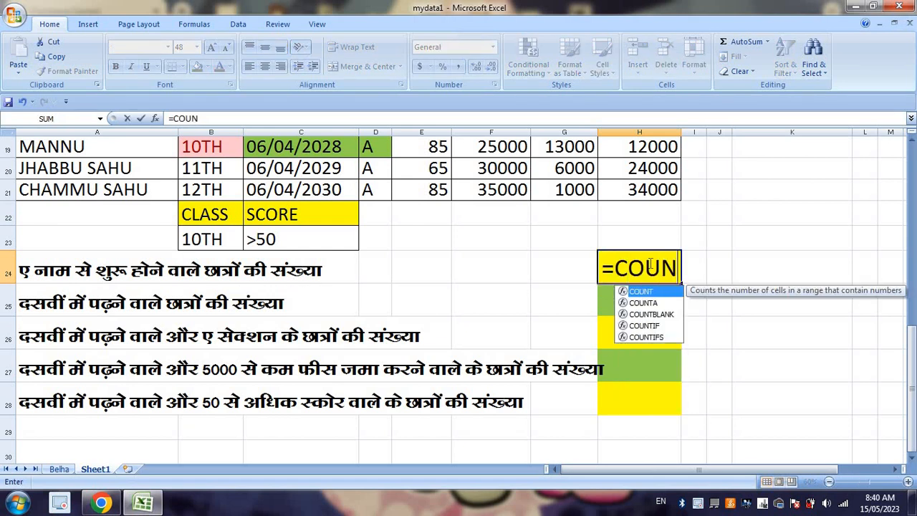
text(TIF()
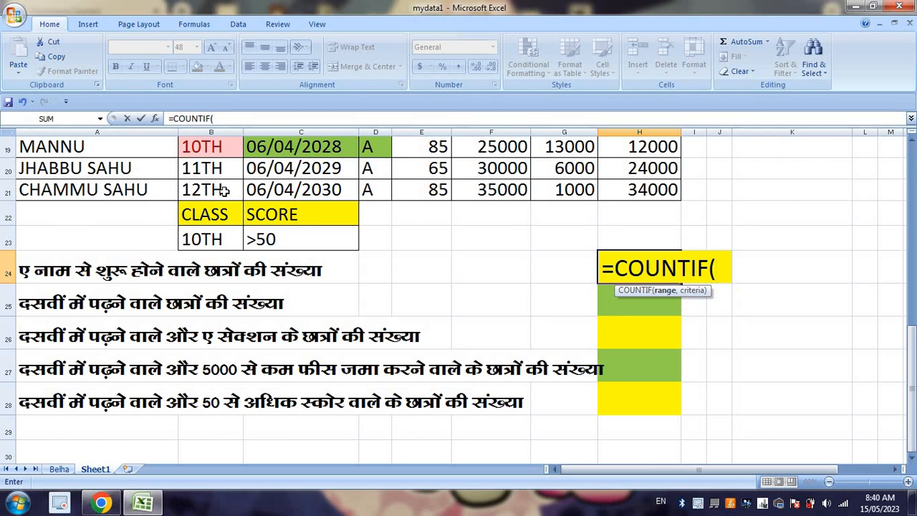
drag(223, 190, 213, 66)
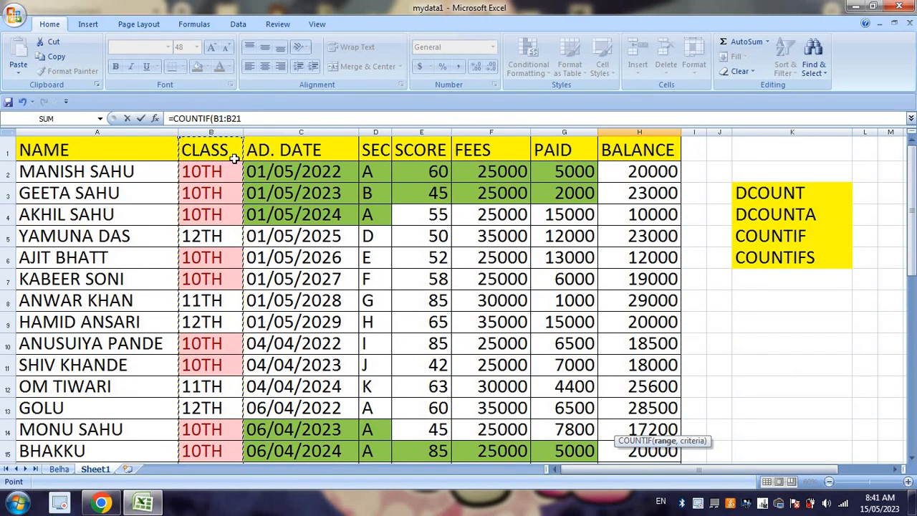
text(,)
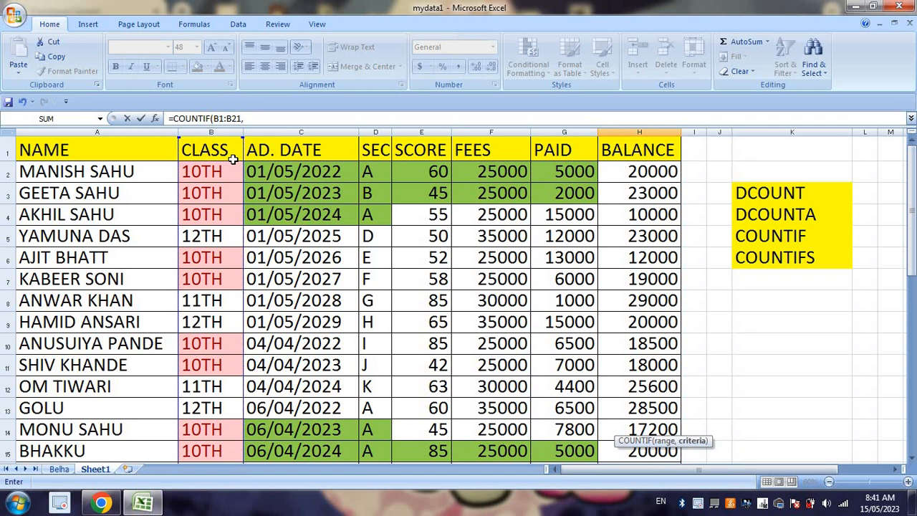
scroll(232, 159, down, 5)
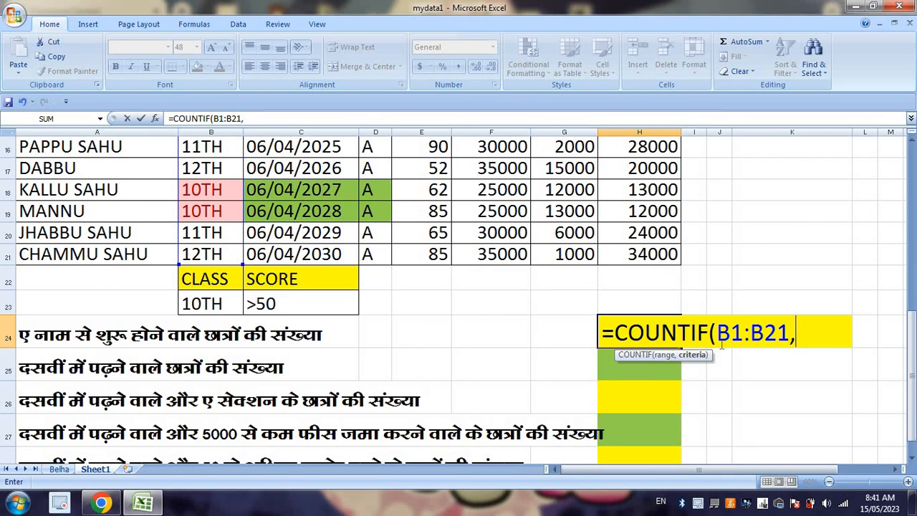
click(216, 304)
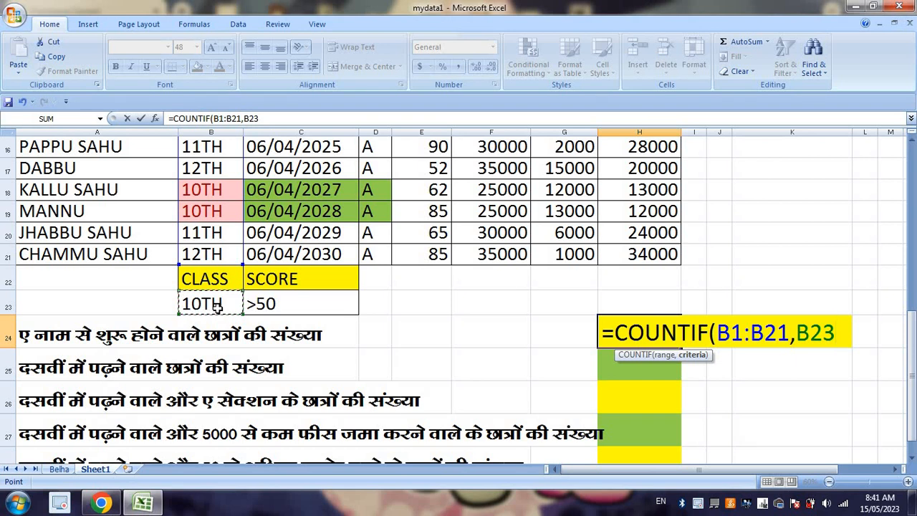
key(Return)
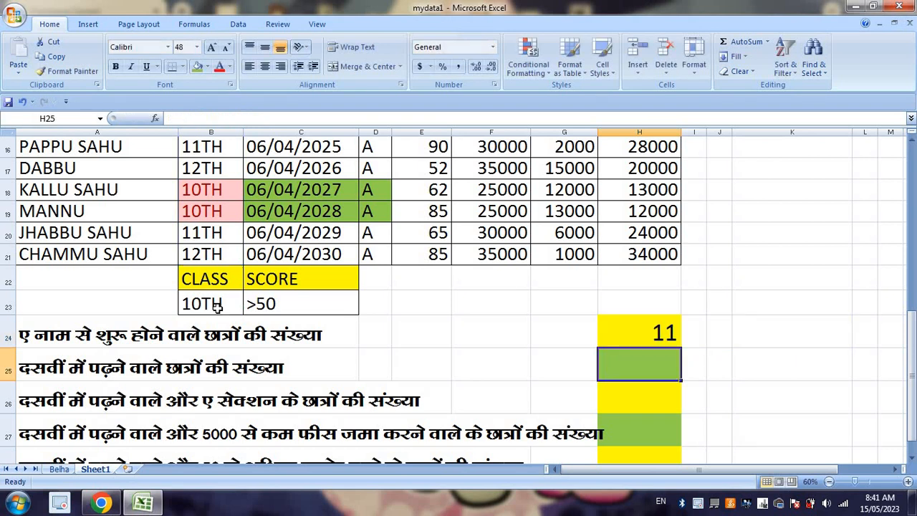
click(664, 339)
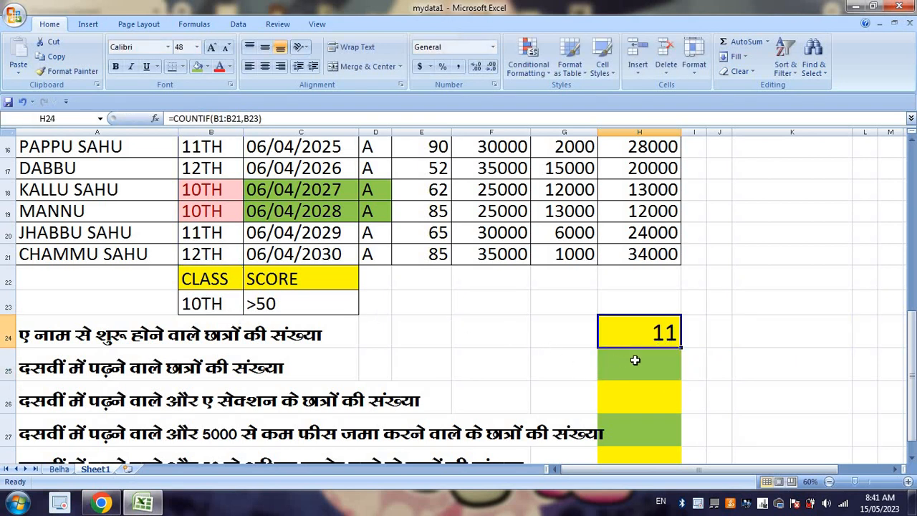
click(635, 360)
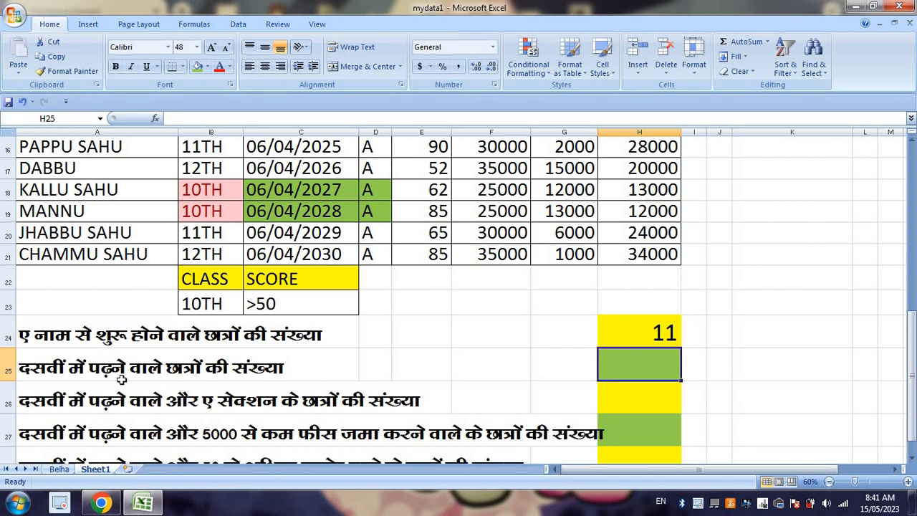
Step: Replace the H24 formula with =COUNTIF(A1:A21,"A*") to count the students whose names start with A
click(646, 335)
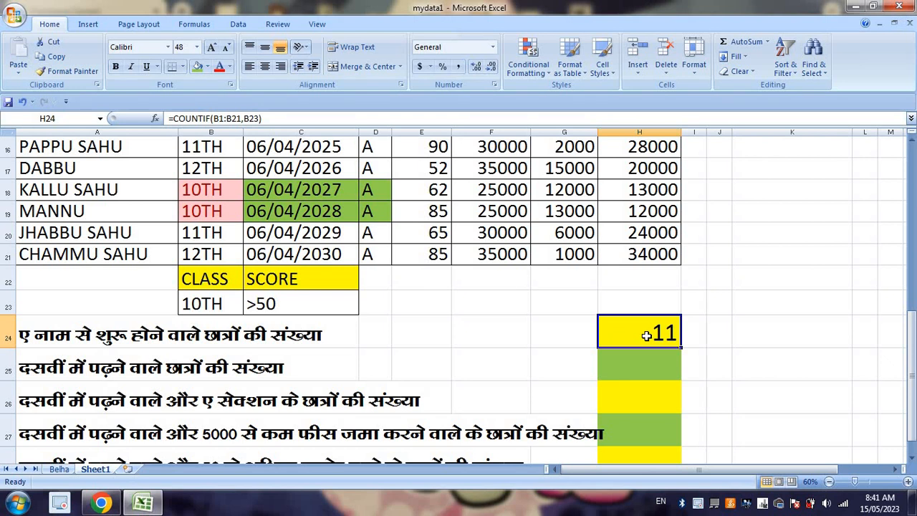
text(=COUNT)
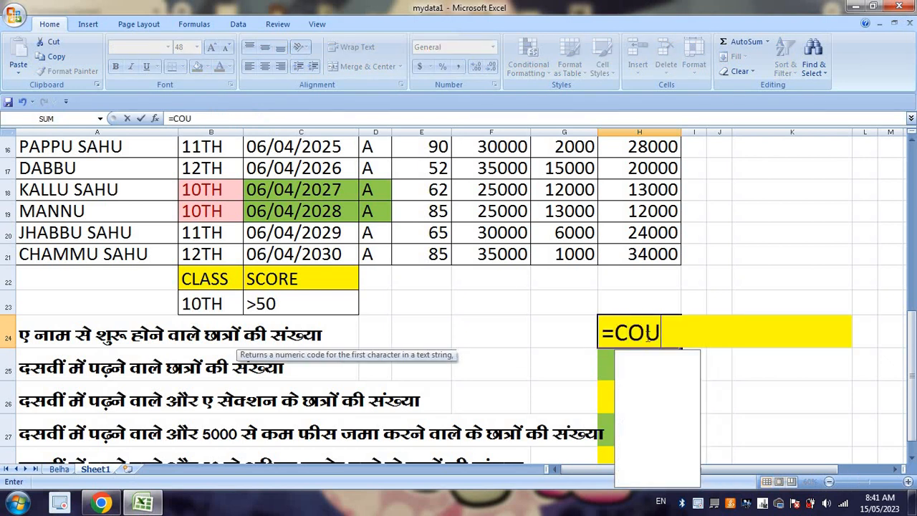
key(Down)
key(Down)
key(Down)
key(Tab)
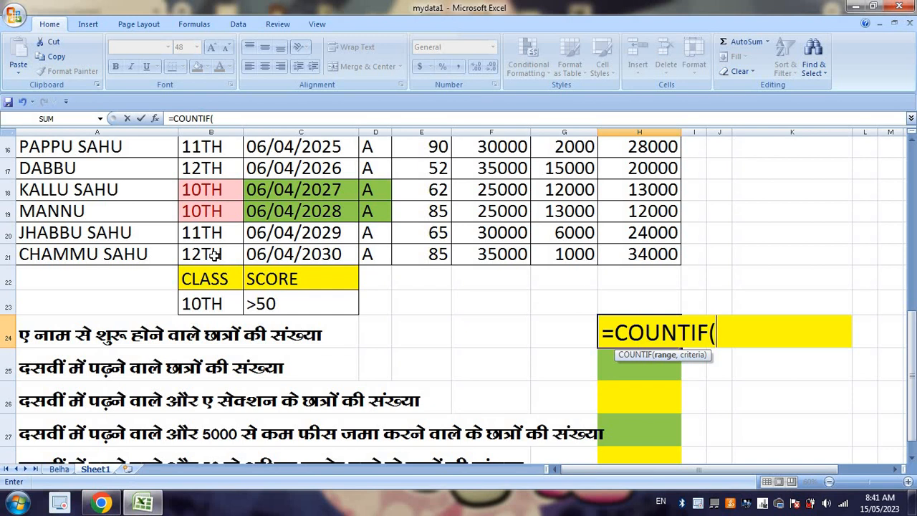
drag(79, 257, 34, 65)
text(,)
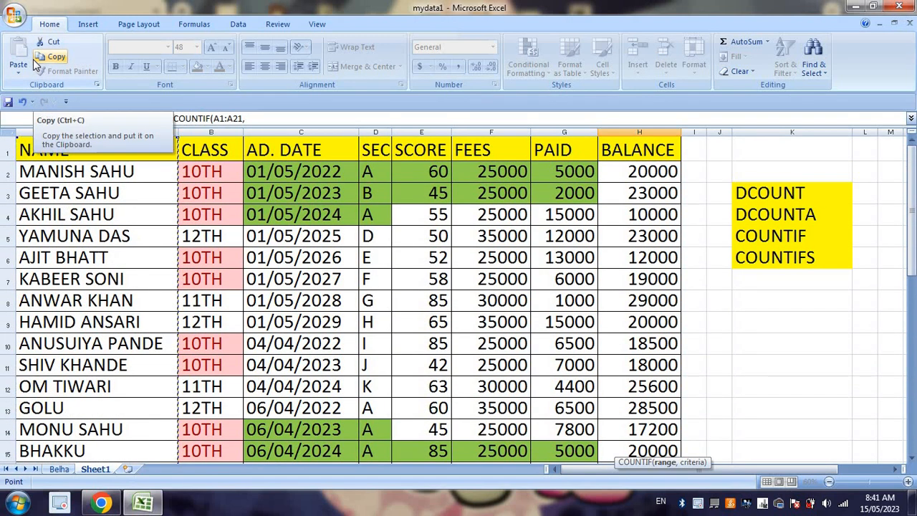
scroll(659, 380, down, 5)
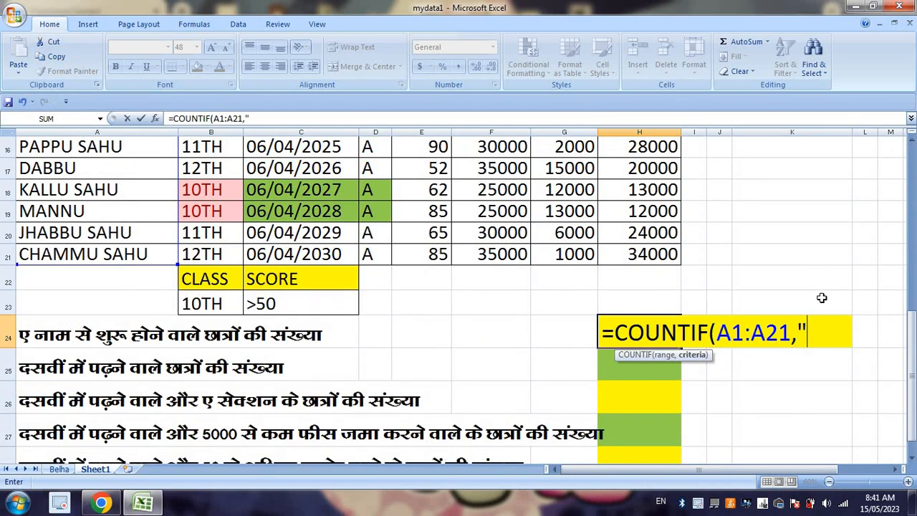
text("a)
key(BackSpace)
text(A*")
key(Return)
click(680, 335)
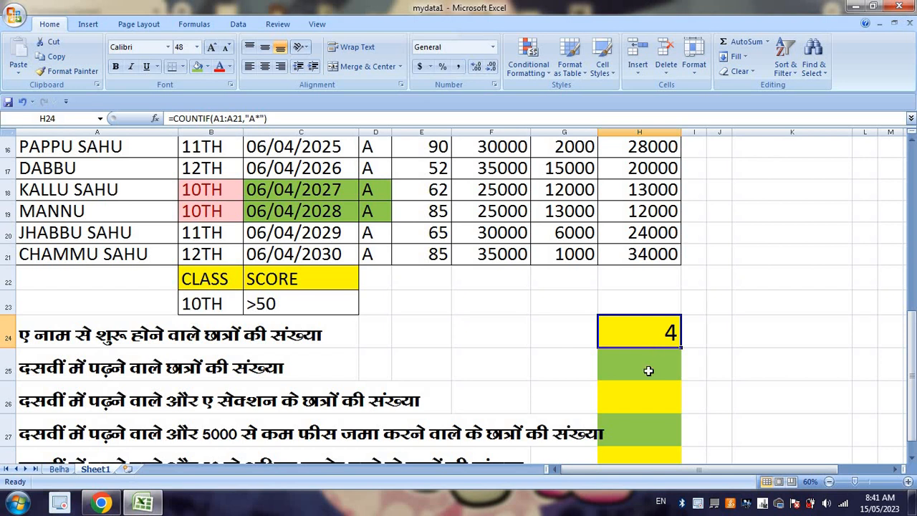
click(627, 357)
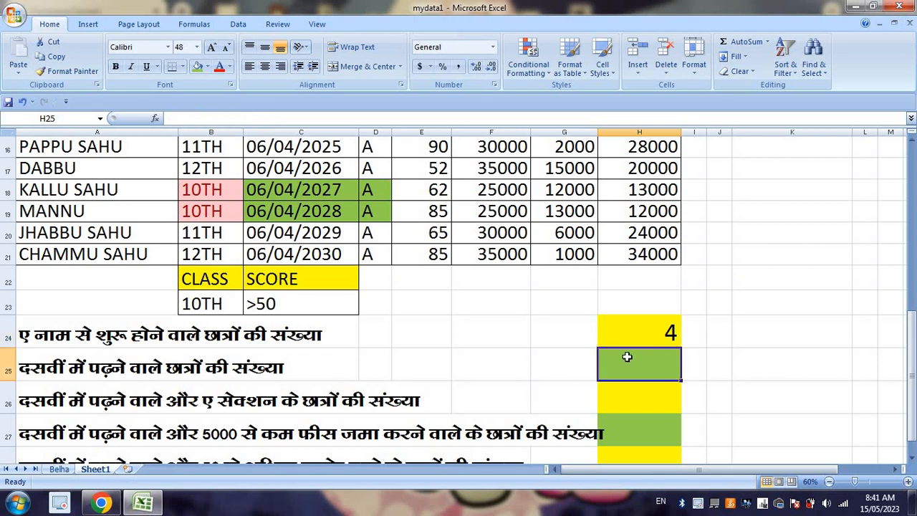
Step: Enter =COUNTIF(B1:B21,B23) in H25 to count the 10TH-class students
text(=COUN)
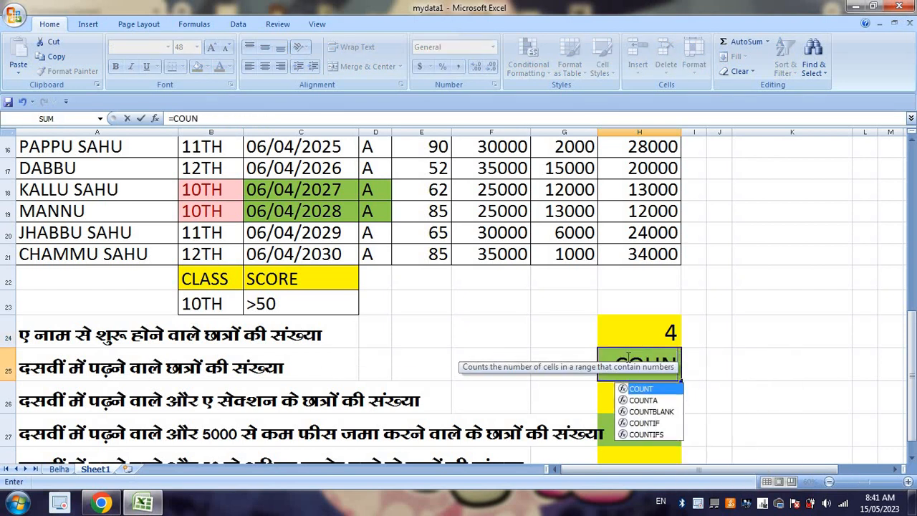
text(TIF)
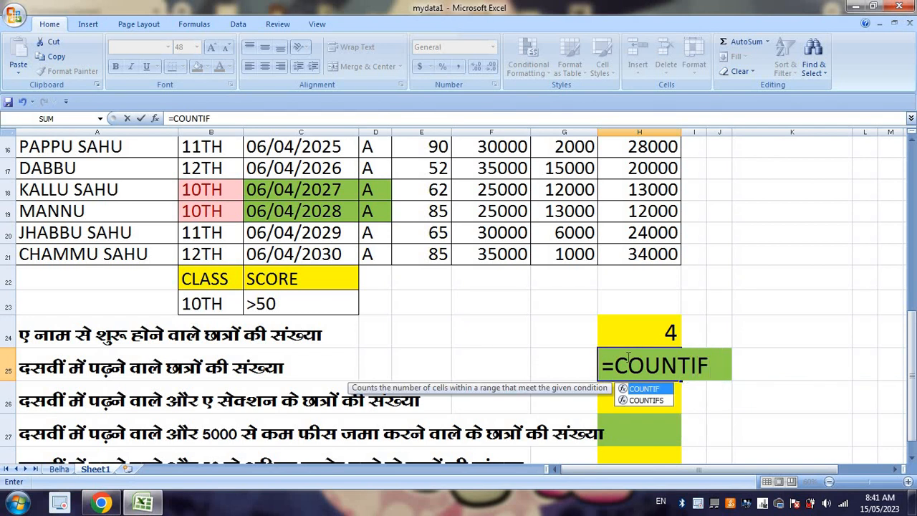
text(()
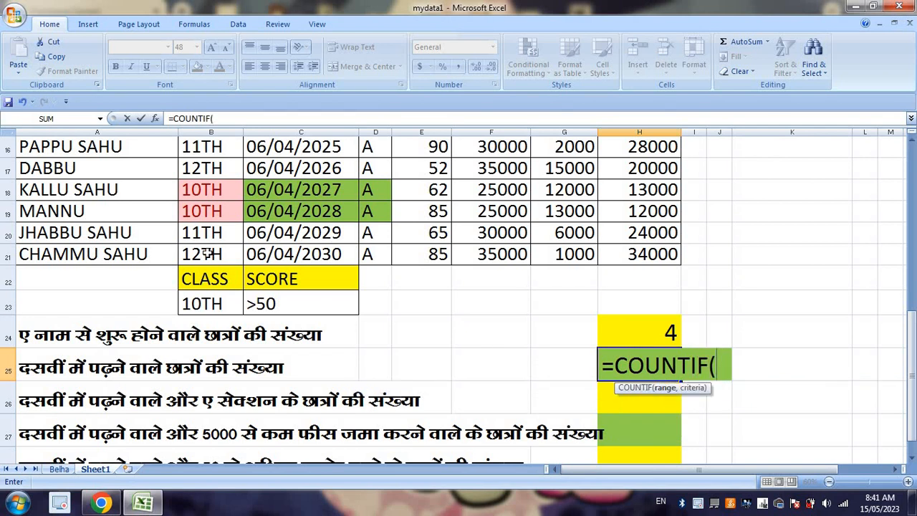
drag(205, 251, 204, 76)
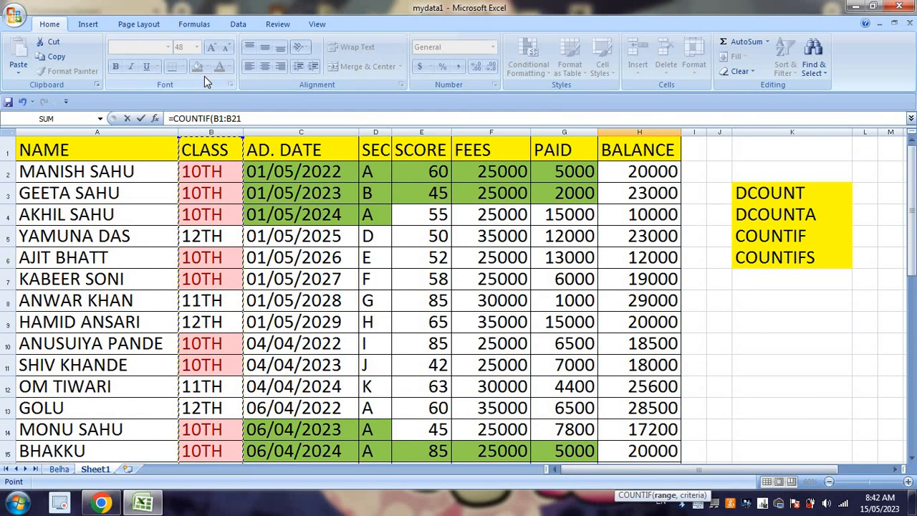
text(,)
scroll(507, 338, down, 2)
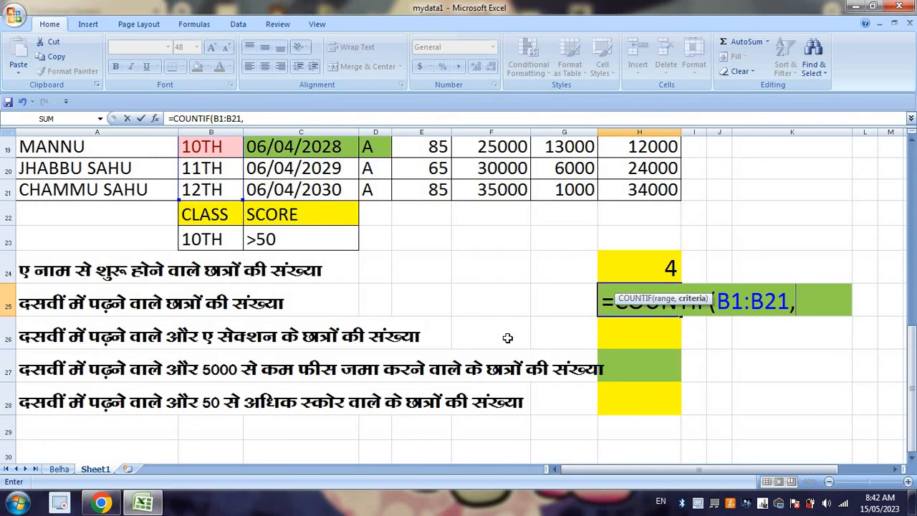
text(")
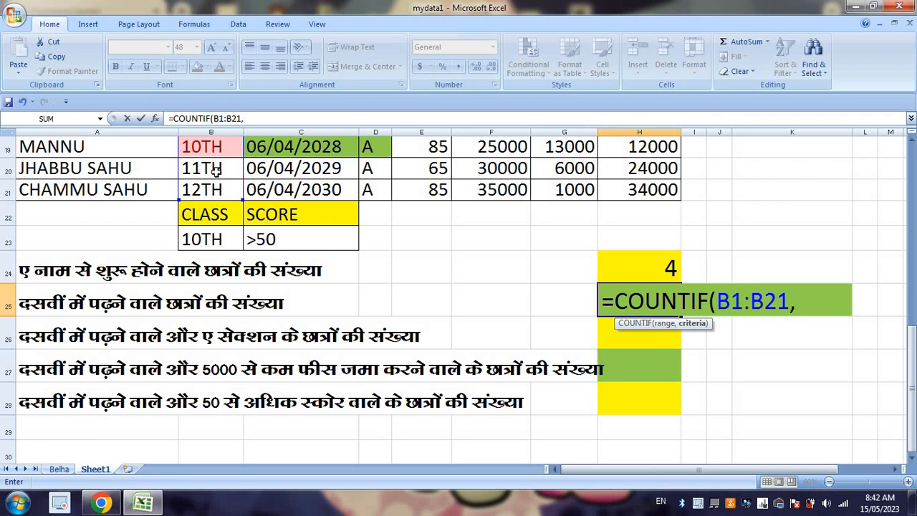
click(205, 238)
key(Return)
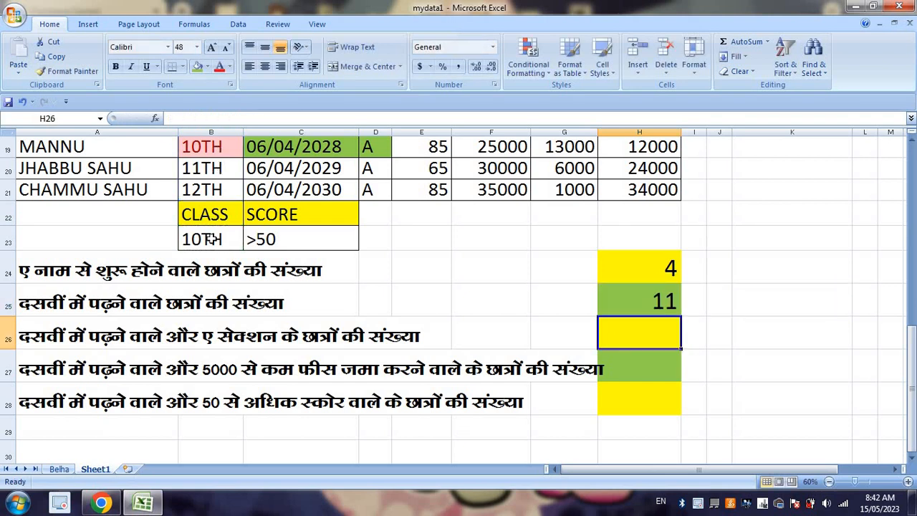
click(662, 296)
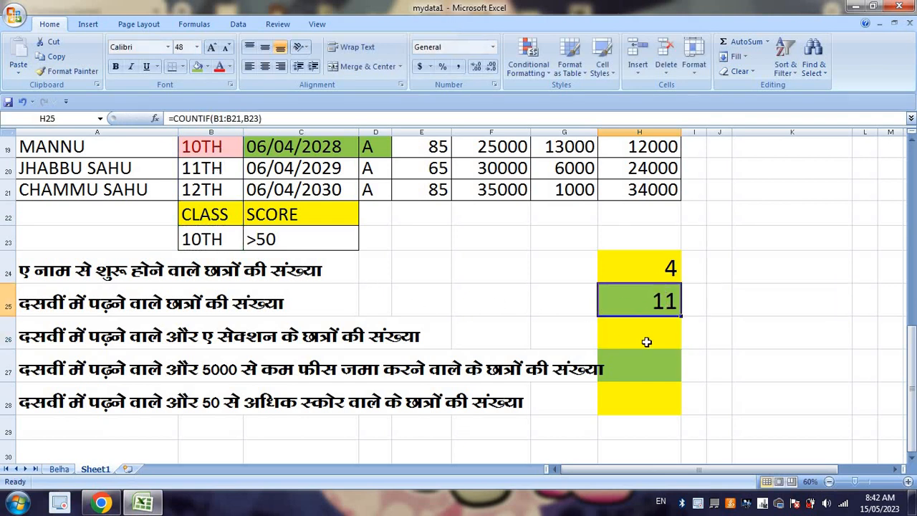
Step: Start a COUNTIFS formula in H26 with the class range $B$1:$B$21 and criterion B23 as its first condition
click(660, 333)
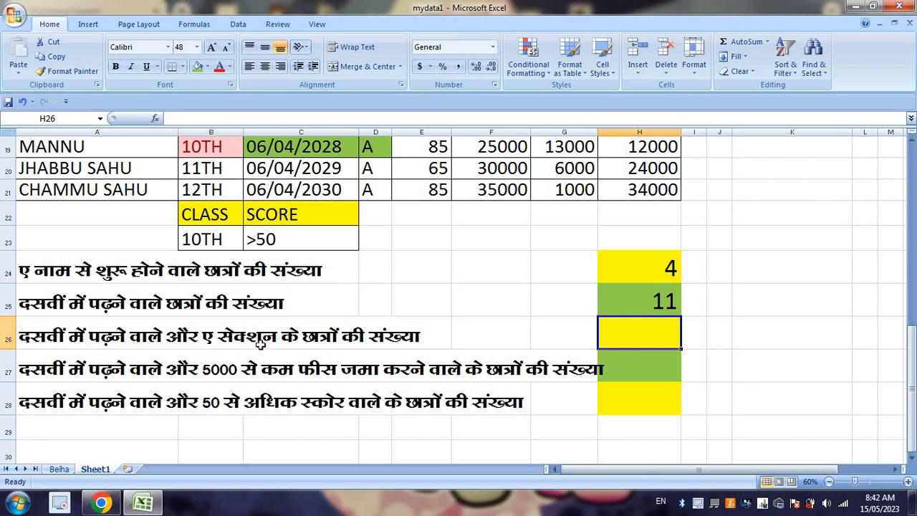
text(=)
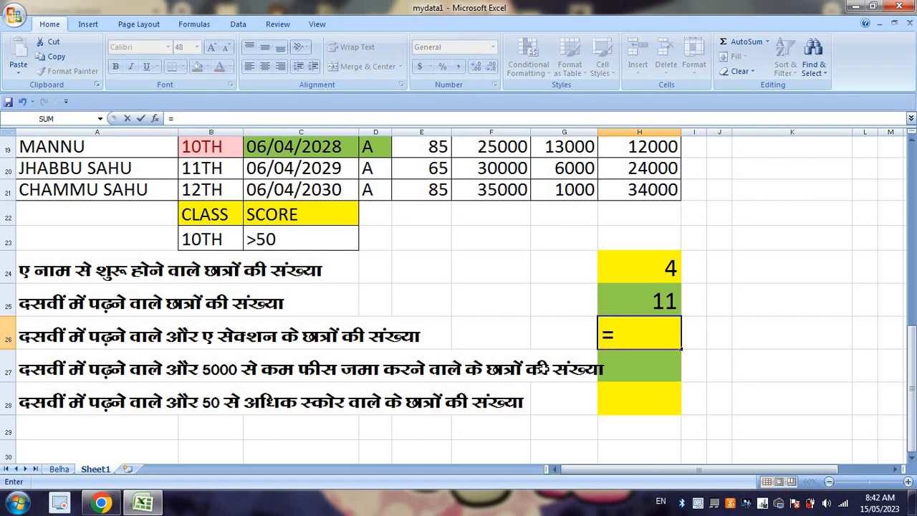
text(COUNT)
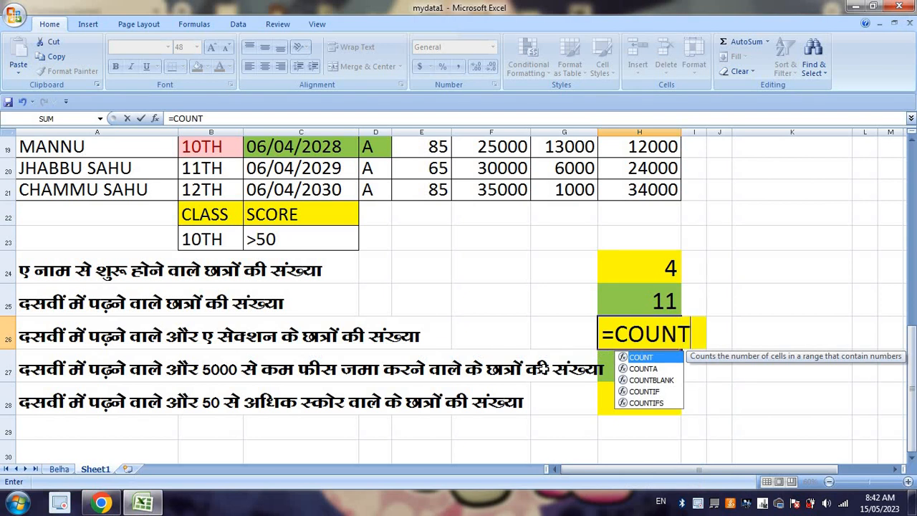
text(IFS)
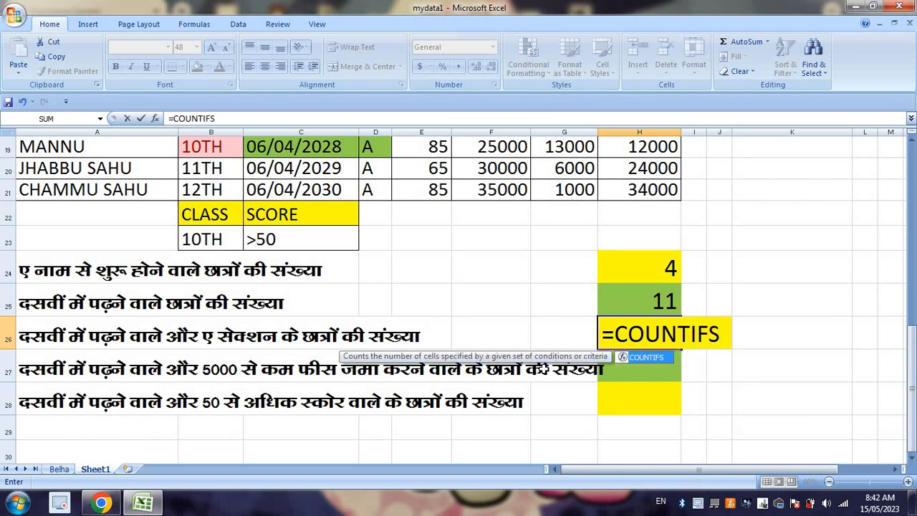
text(()
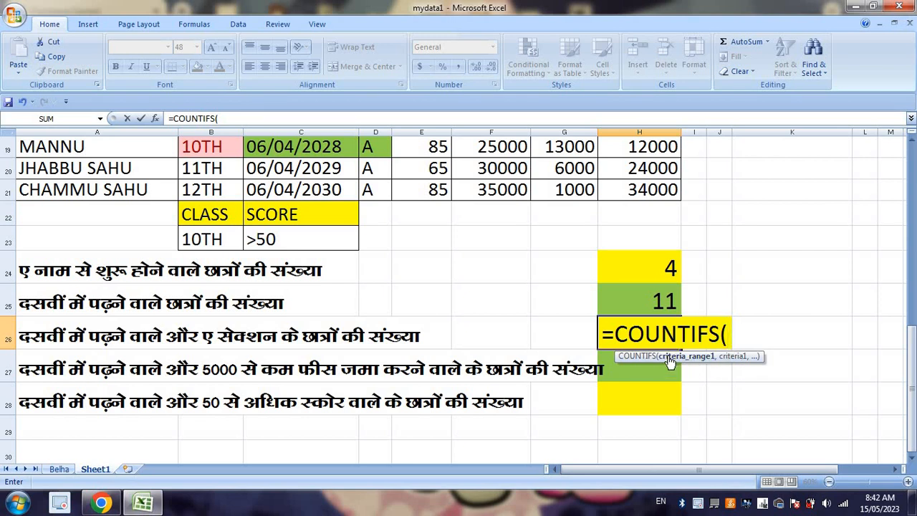
drag(201, 190, 192, 39)
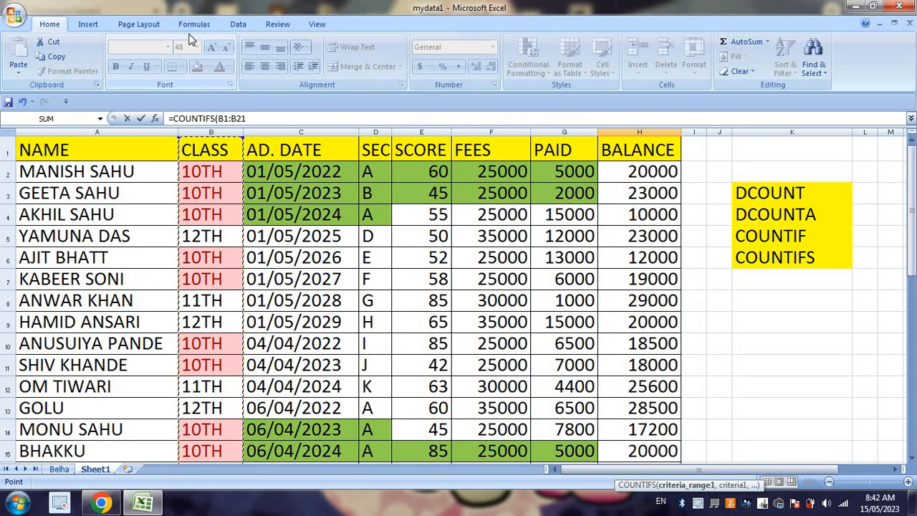
key(F4)
text(,)
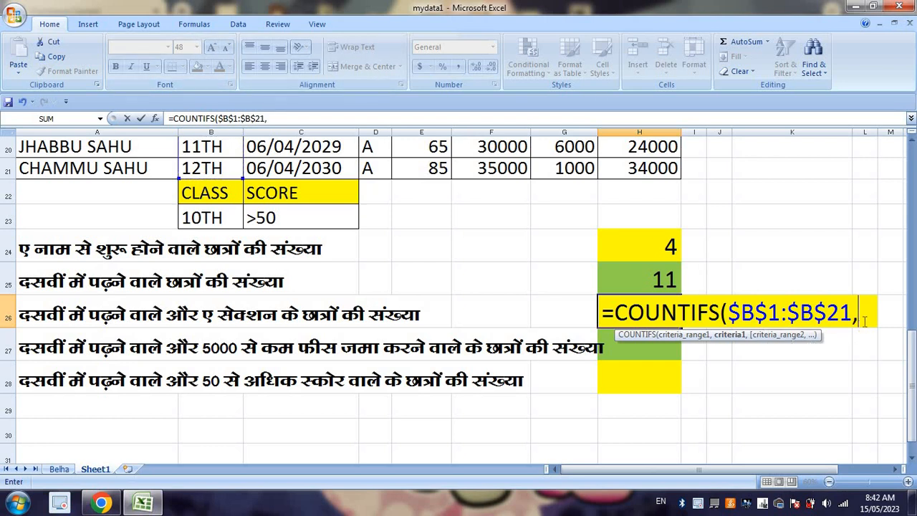
click(205, 217)
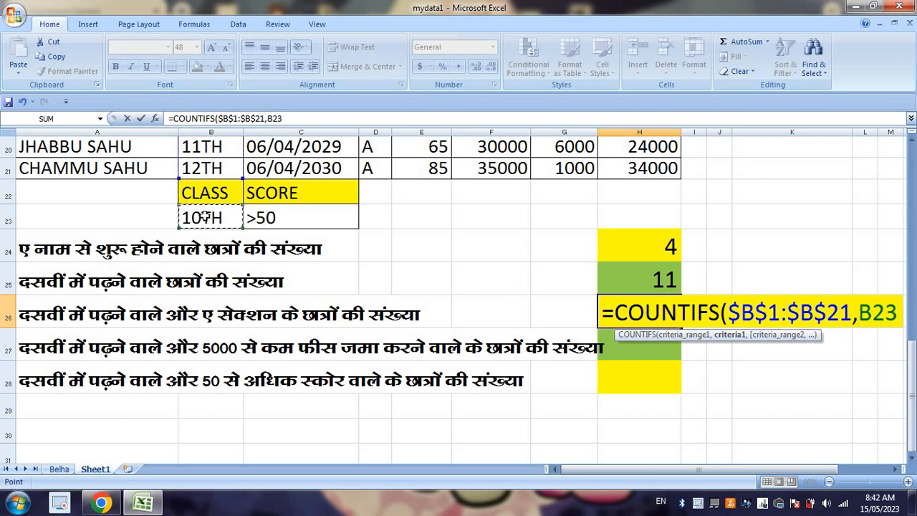
text(,)
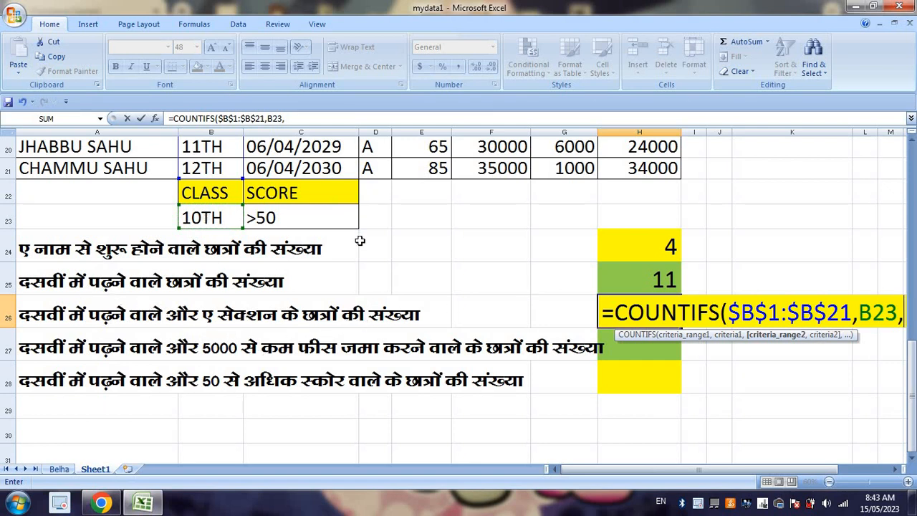
Step: Complete the H26 COUNTIFS formula with the section range $D$1:$D$21 and criterion D21
drag(375, 168, 364, 48)
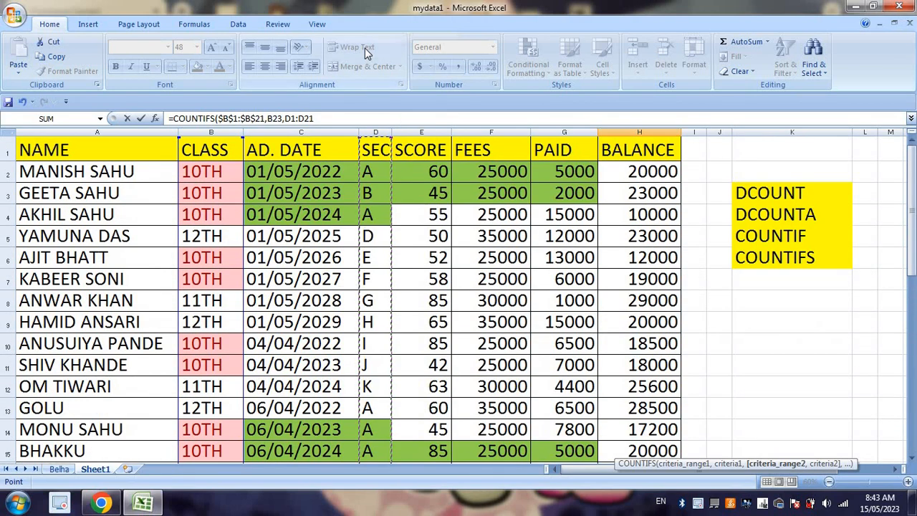
key(F4)
text(,)
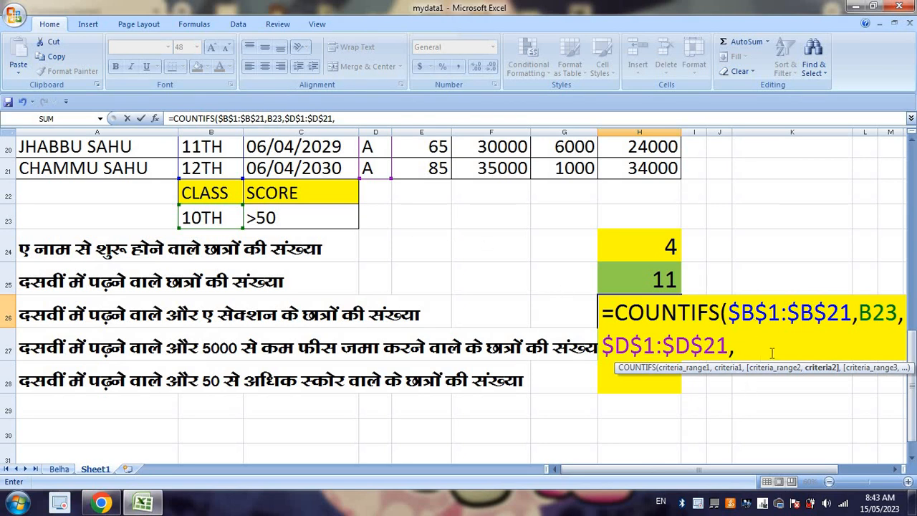
click(376, 169)
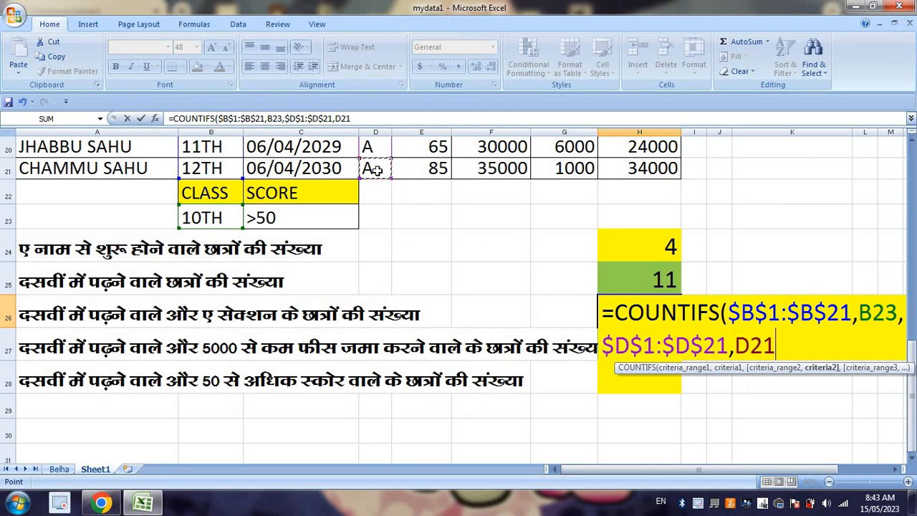
key(Return)
click(653, 313)
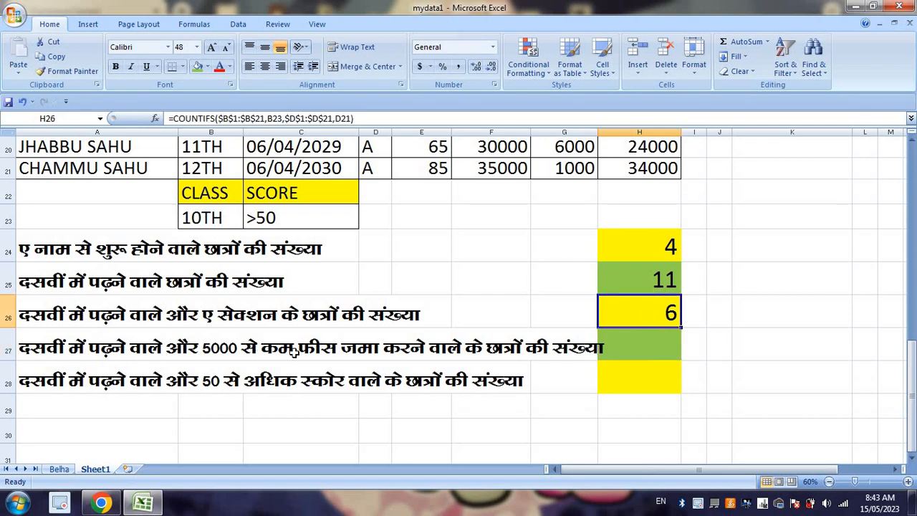
Step: Start a COUNTIFS formula in H27 with the class range $B$1:$B$21 and criterion B23 as its first condition
click(647, 348)
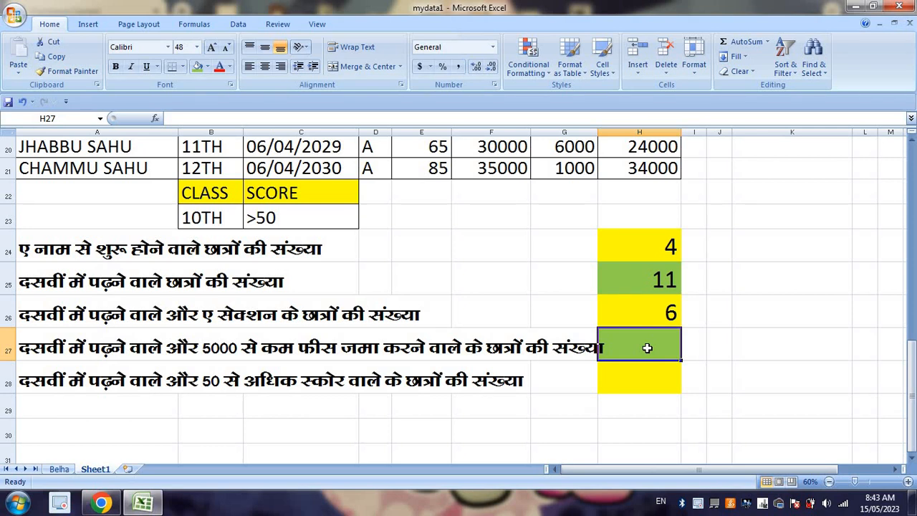
text(=COUNTIF)
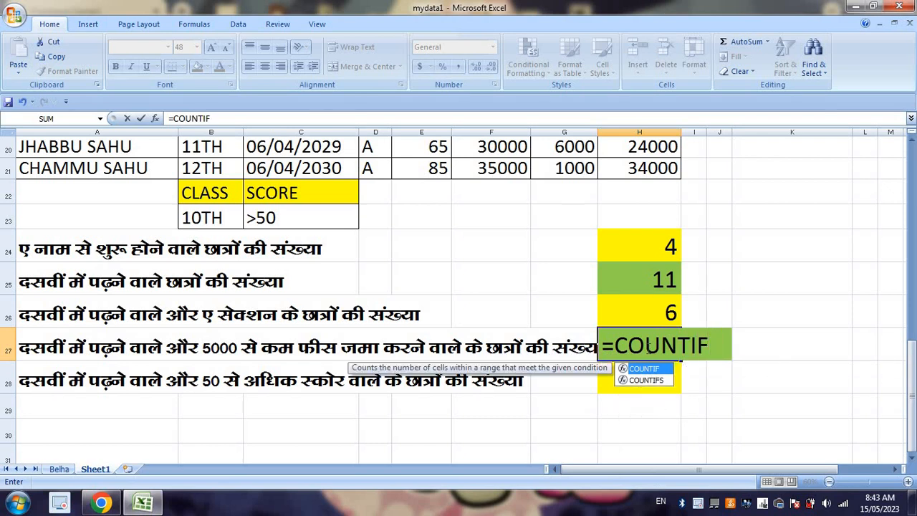
double_click(645, 380)
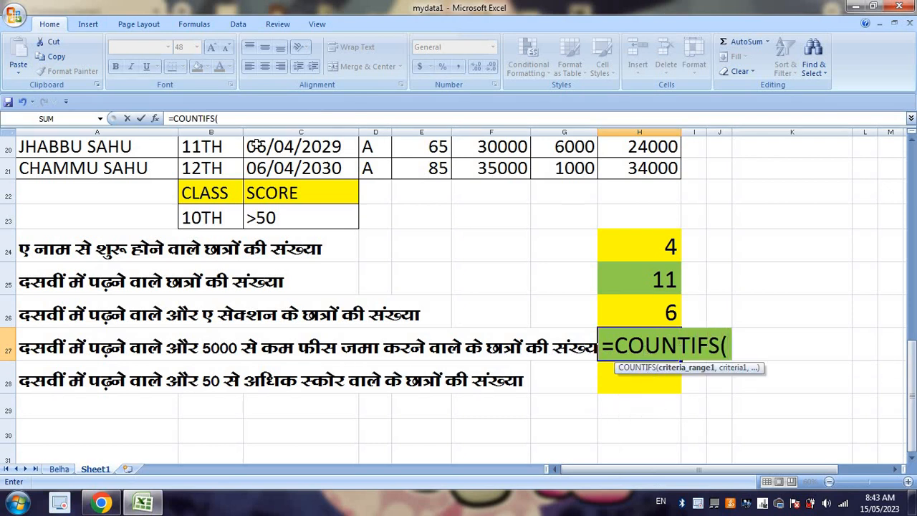
drag(211, 168, 199, 79)
key(F4)
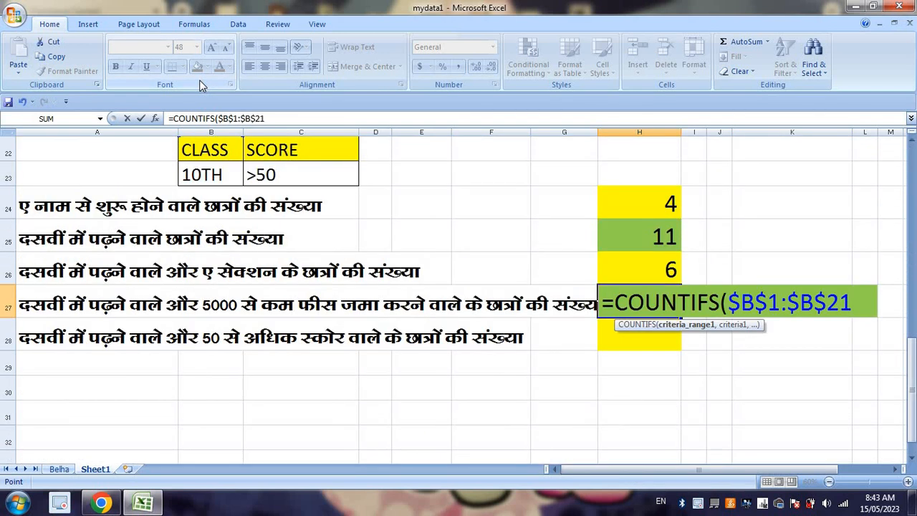
text(,)
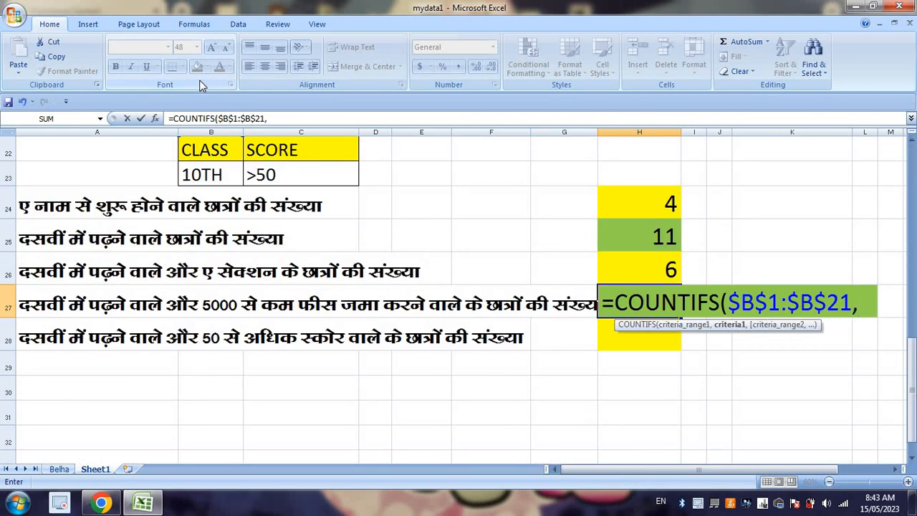
click(204, 175)
text(,)
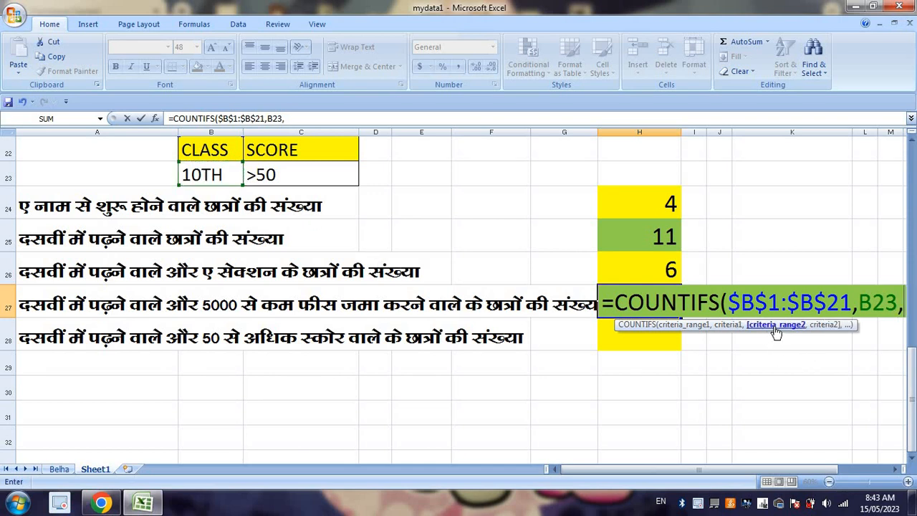
Step: Complete the H27 COUNTIFS formula with the PAID range $G$1:$G$21 and criterion "<=5000"
scroll(735, 360, up, 7)
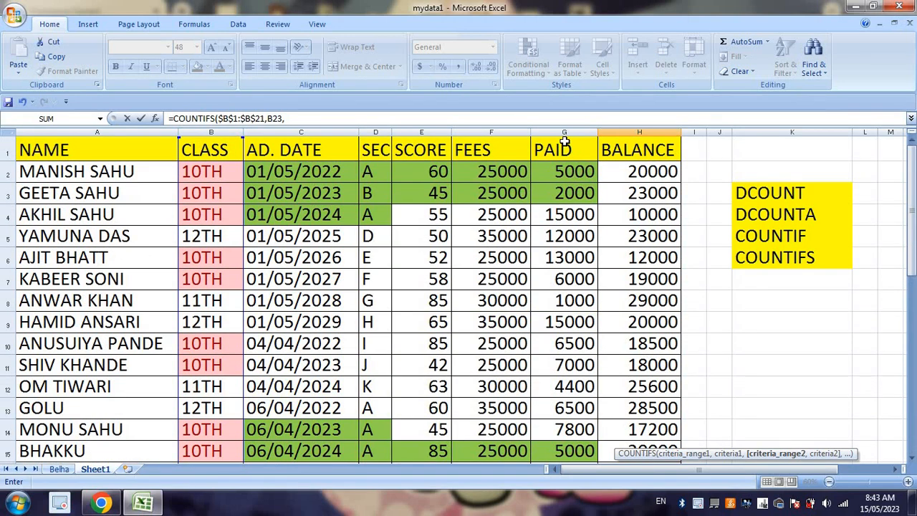
drag(565, 148, 565, 322)
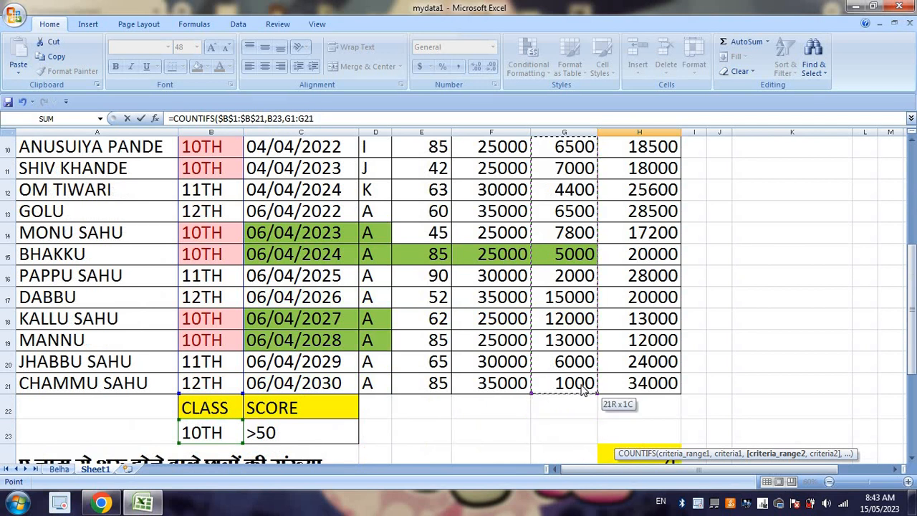
scroll(728, 453, down, 4)
key(F4)
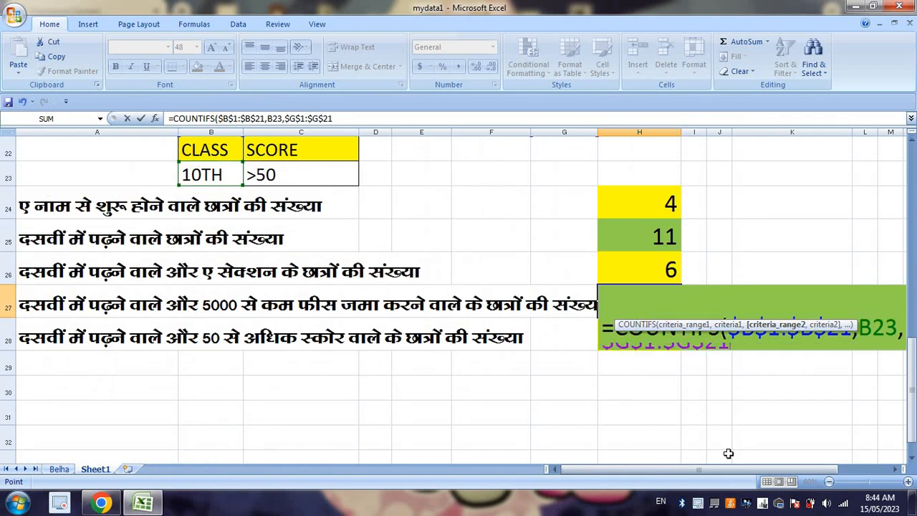
text(,)
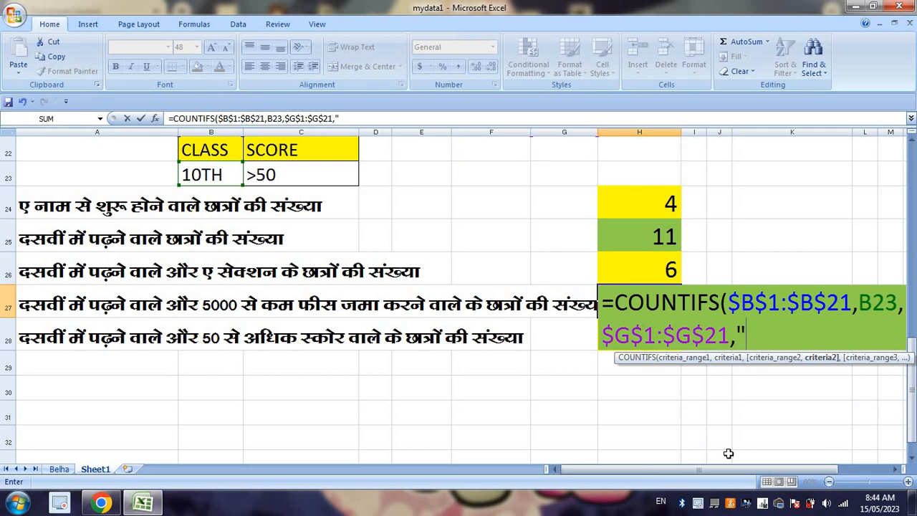
text("<=5000)
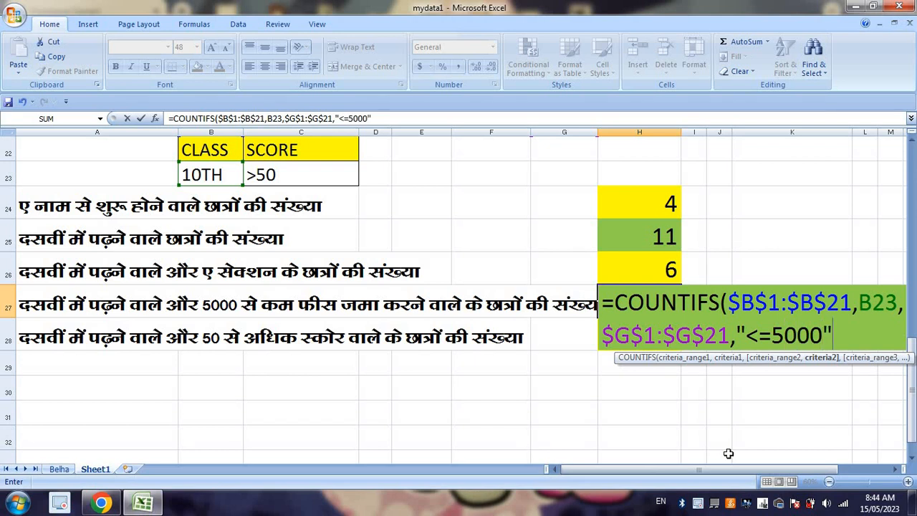
text(")
key(Return)
click(652, 303)
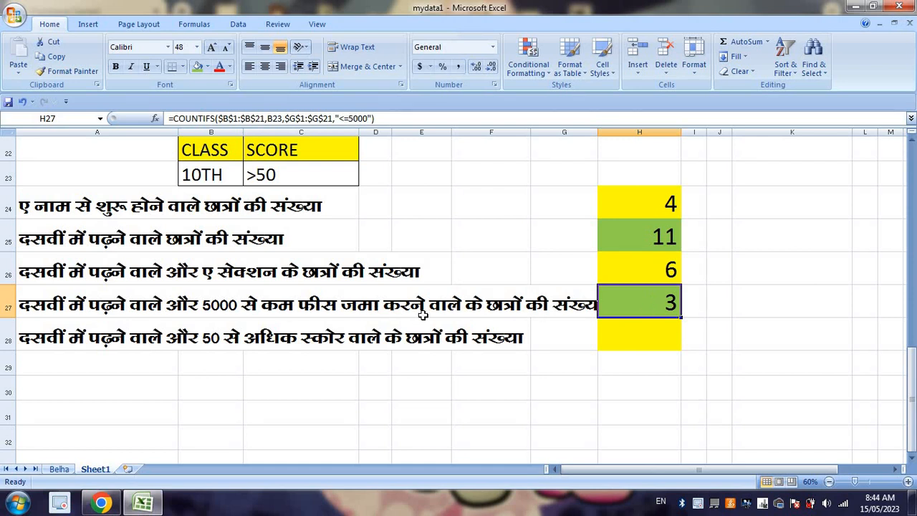
Step: Start a COUNTIFS formula in H28 with the class range $B$1:$B$21 and criterion B23 as its first condition
click(646, 335)
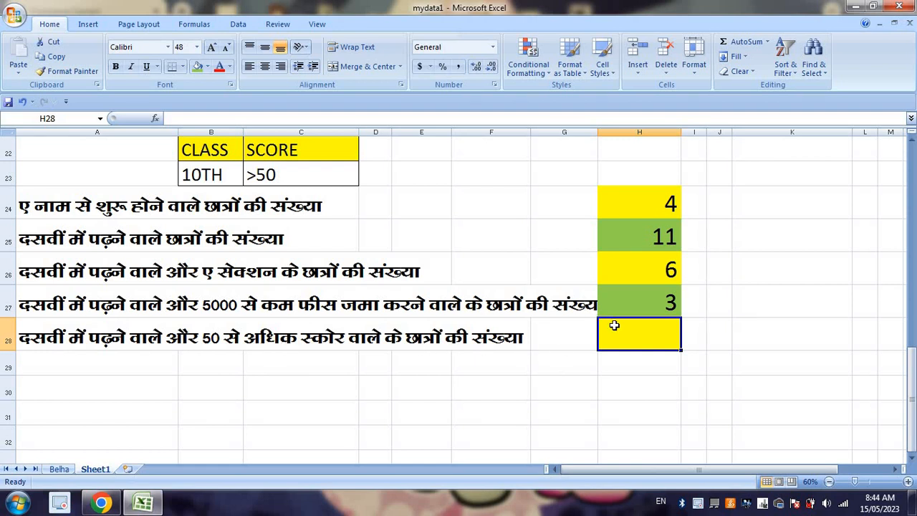
text(=CO)
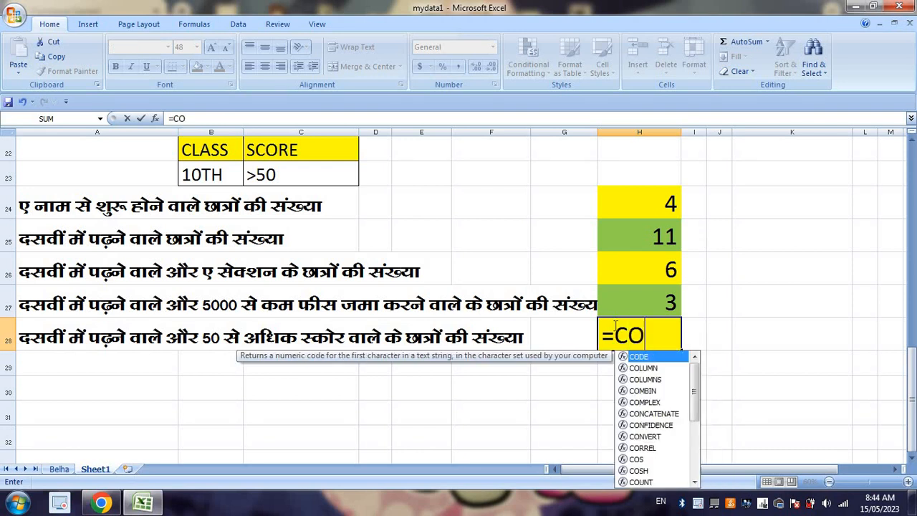
text(UNTIFS()
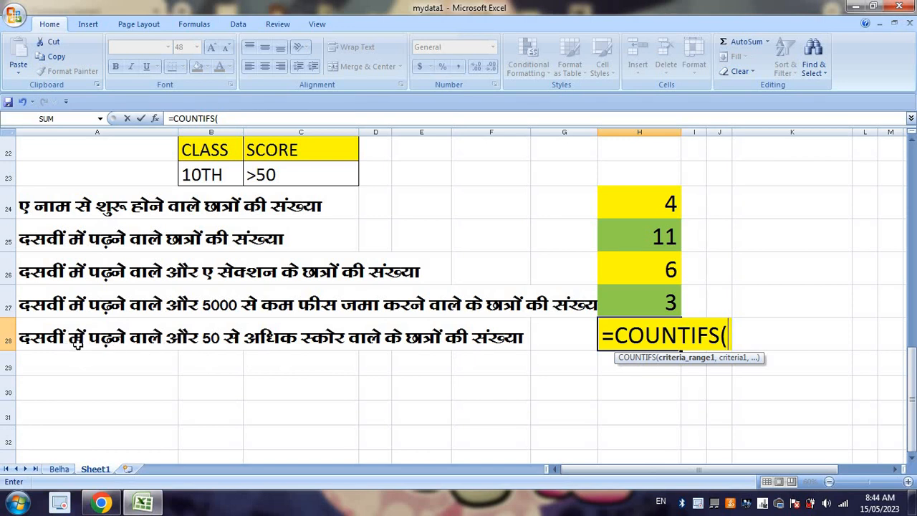
scroll(254, 378, up, 4)
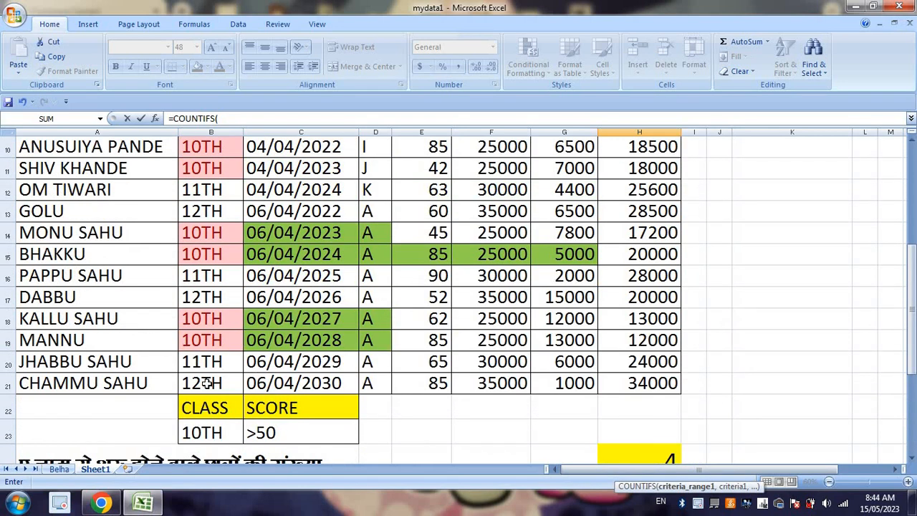
drag(203, 384, 198, 125)
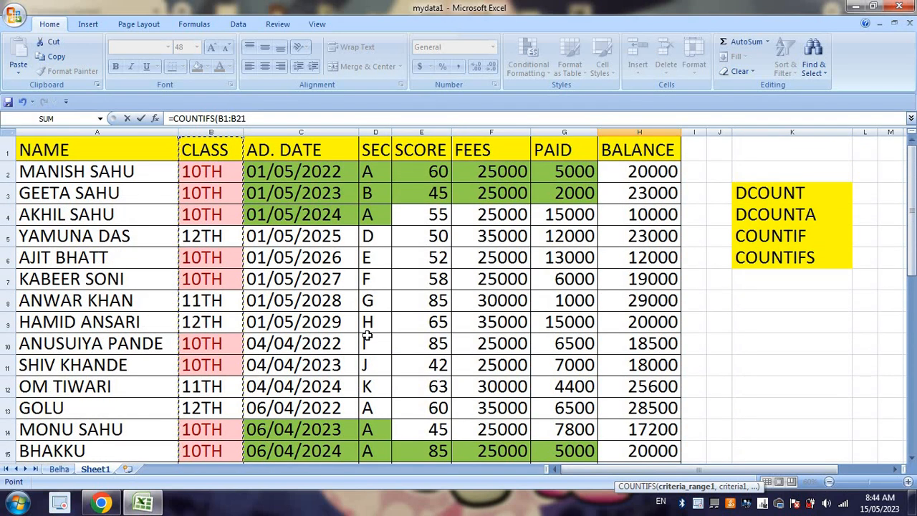
key(F4)
text(,)
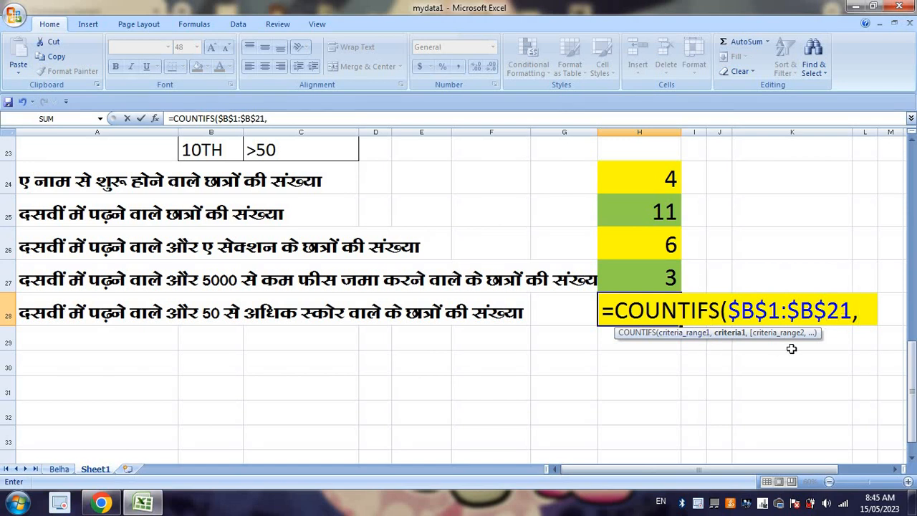
scroll(795, 348, up, 2)
click(210, 282)
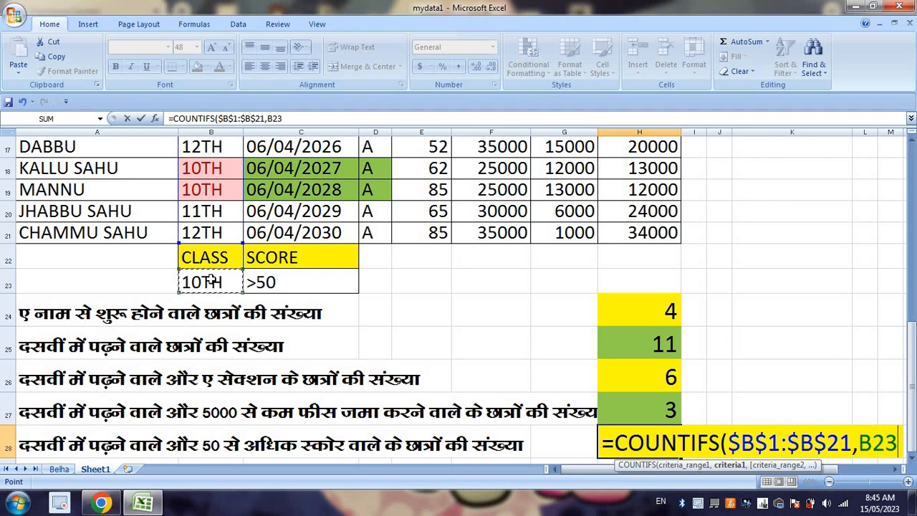
text(,)
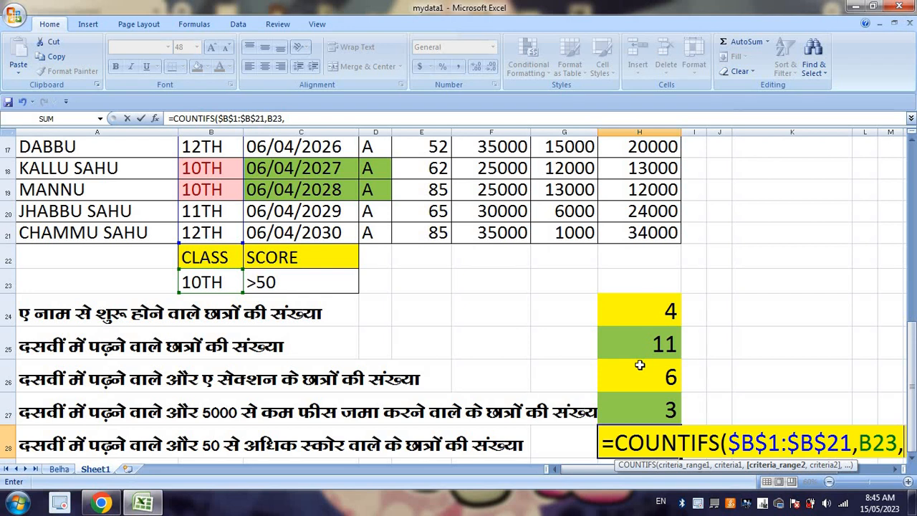
Step: Complete the H28 COUNTIFS formula with the score range $E$1:$E$21 and criterion C23
scroll(639, 366, up, 6)
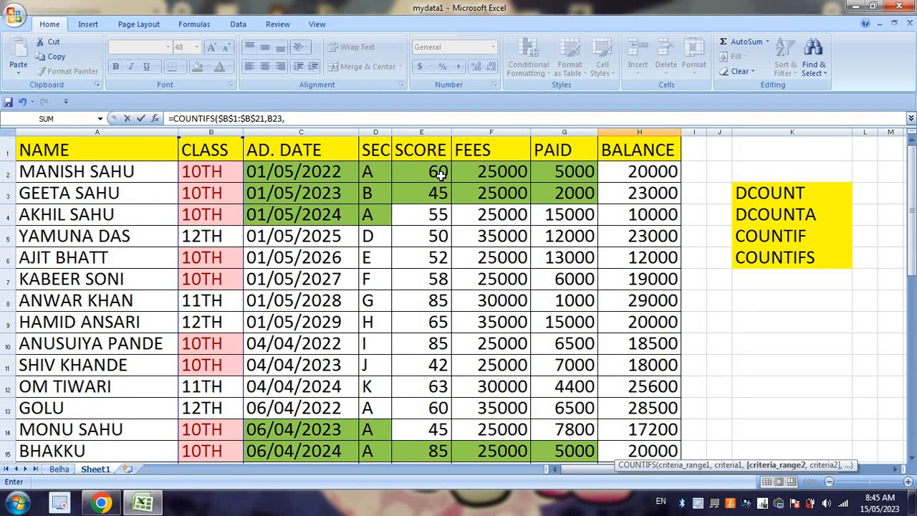
drag(426, 152, 437, 362)
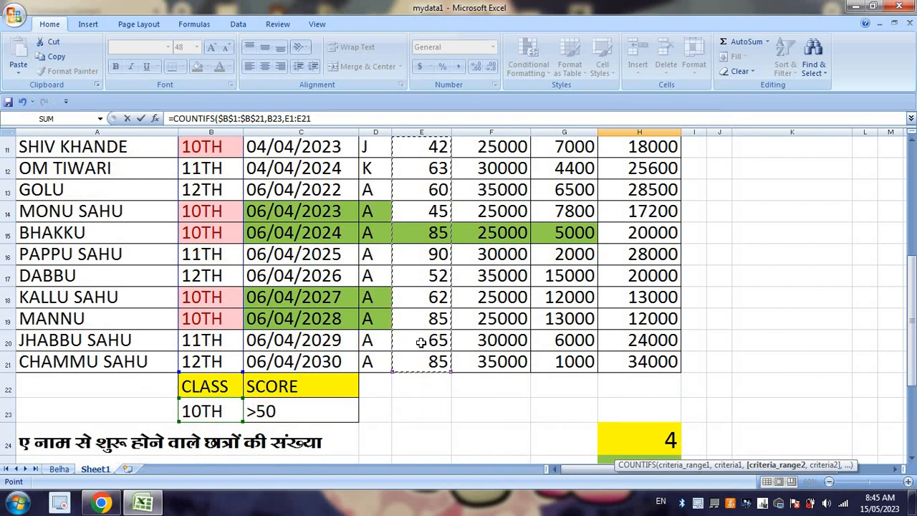
key(F4)
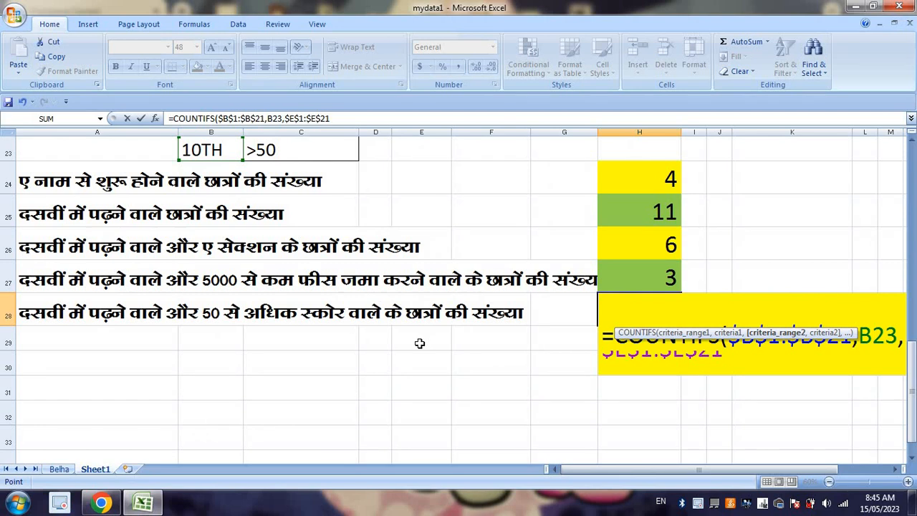
text(,)
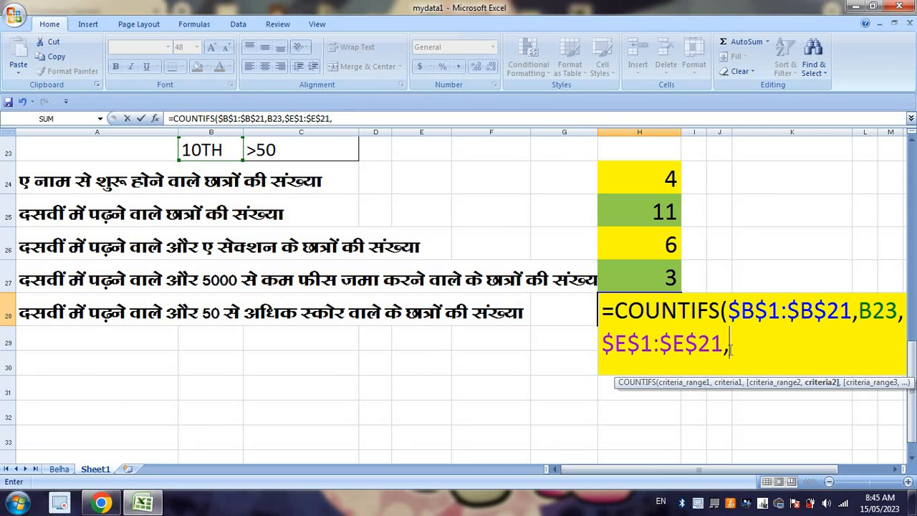
scroll(730, 347, up, 1)
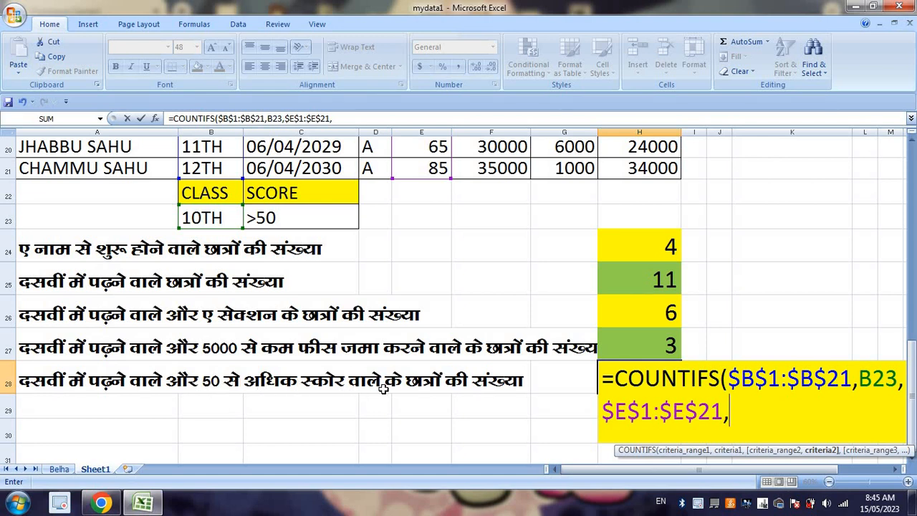
click(298, 221)
key(Return)
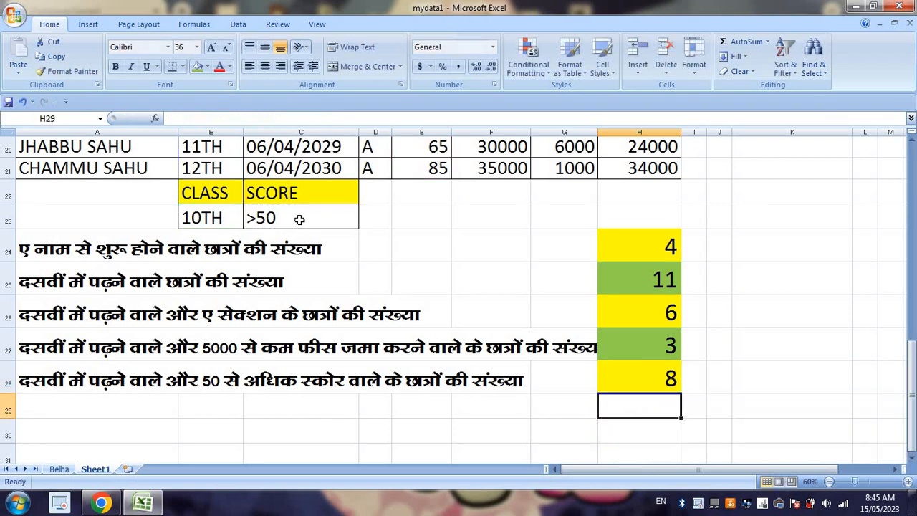
Step: Review the H28 formula and the answers in H24:H28 against the class and score columns
click(659, 382)
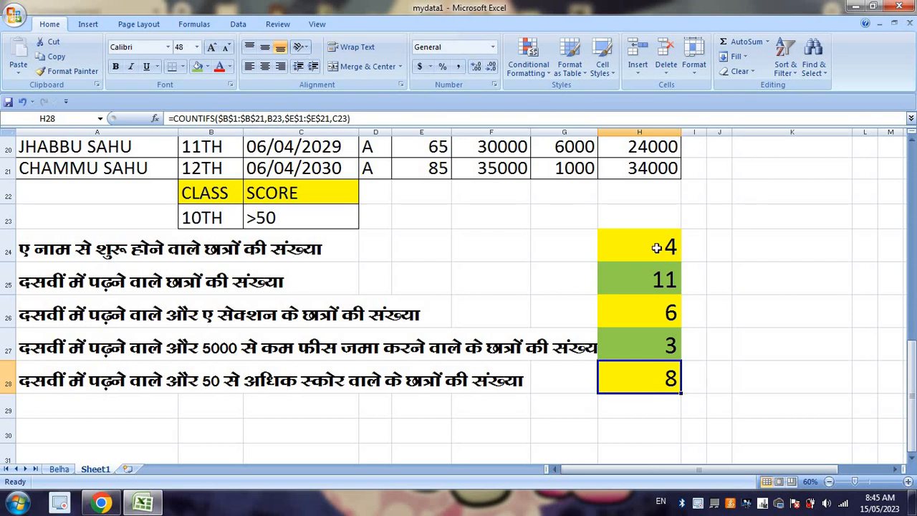
drag(656, 248, 647, 371)
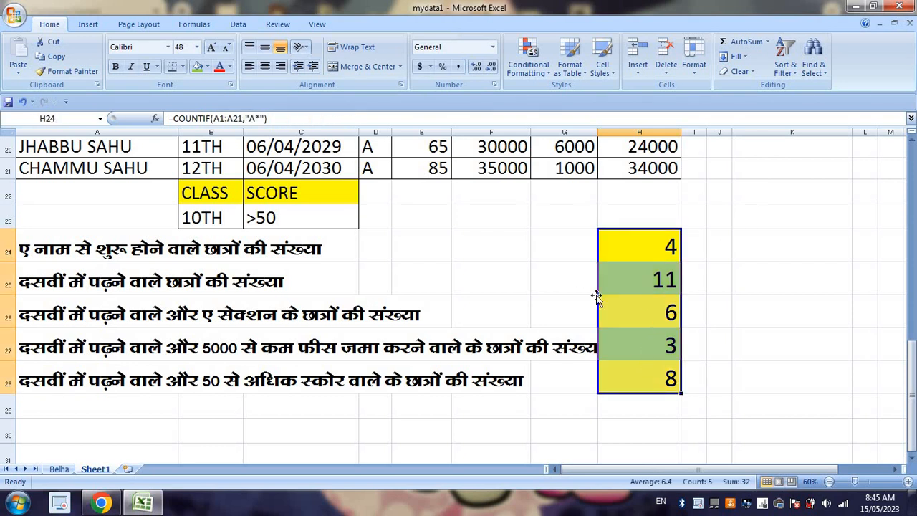
scroll(452, 262, up, 6)
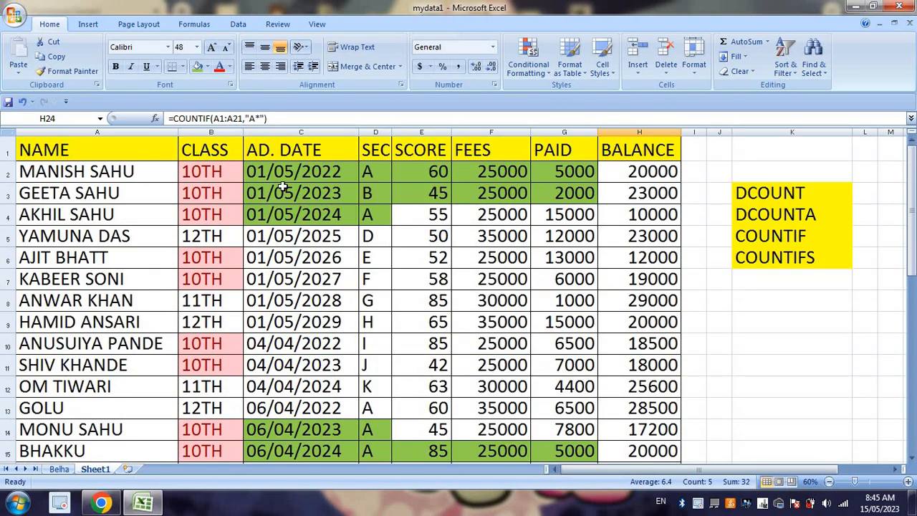
click(210, 172)
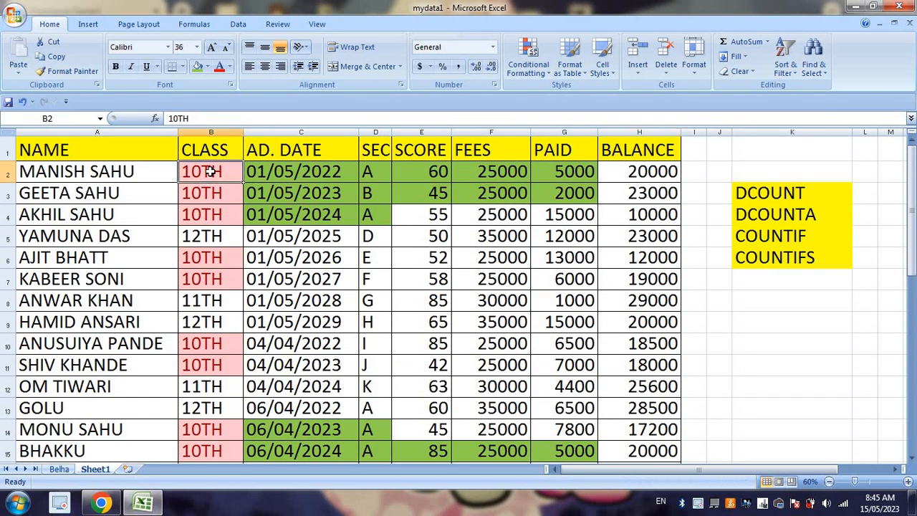
click(207, 234)
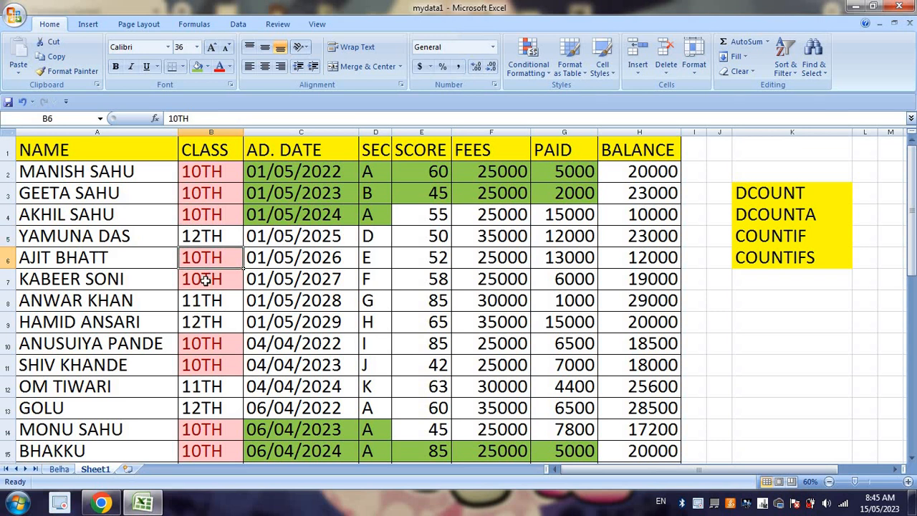
click(424, 171)
scroll(497, 174, down, 5)
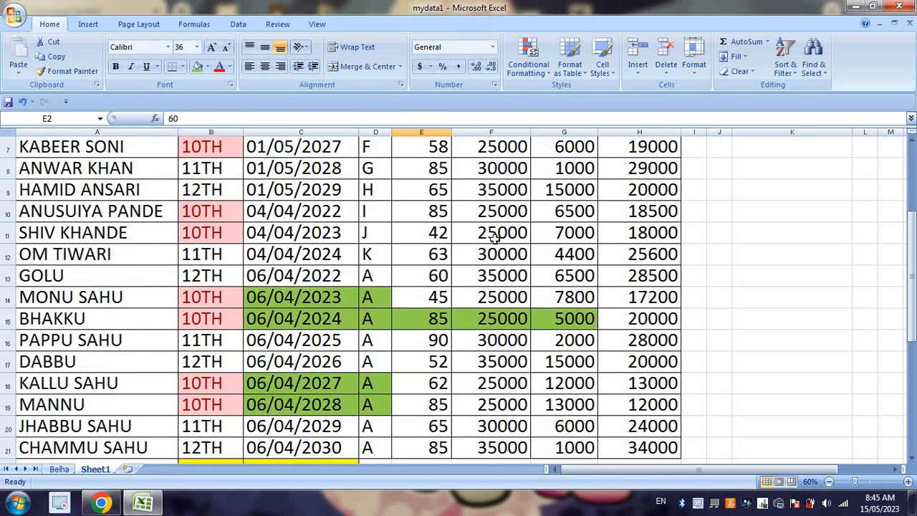
Step: Try the sample criteria >50, <=50 and 50 one after another in E22 and clear the cell
click(421, 280)
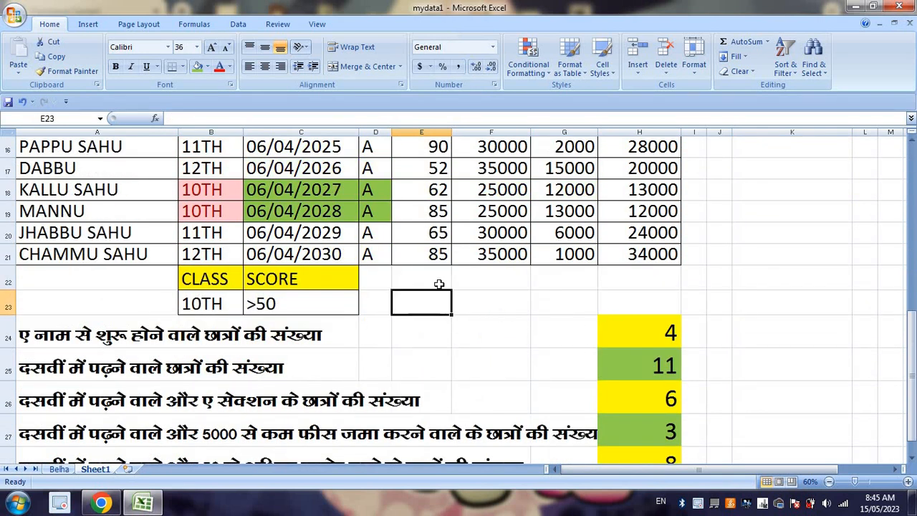
text(>50)
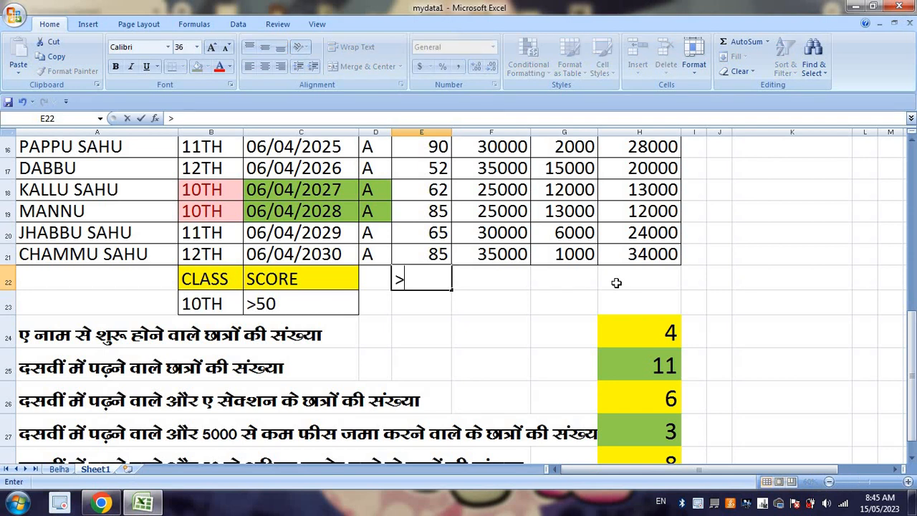
key(Return)
key(Up)
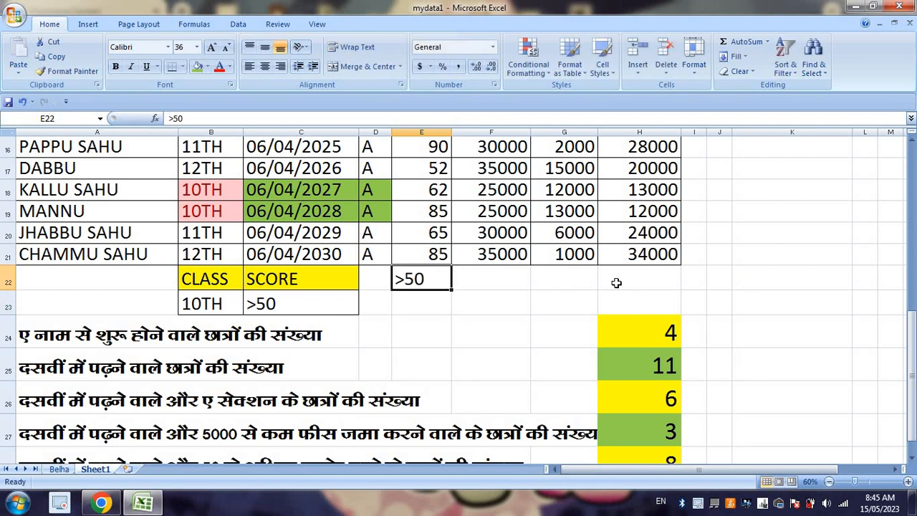
text(<=50)
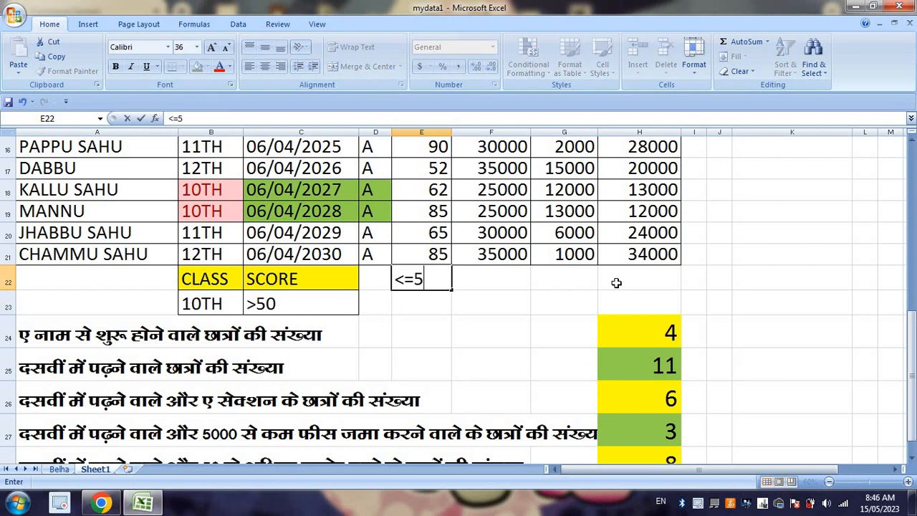
key(Return)
key(Up)
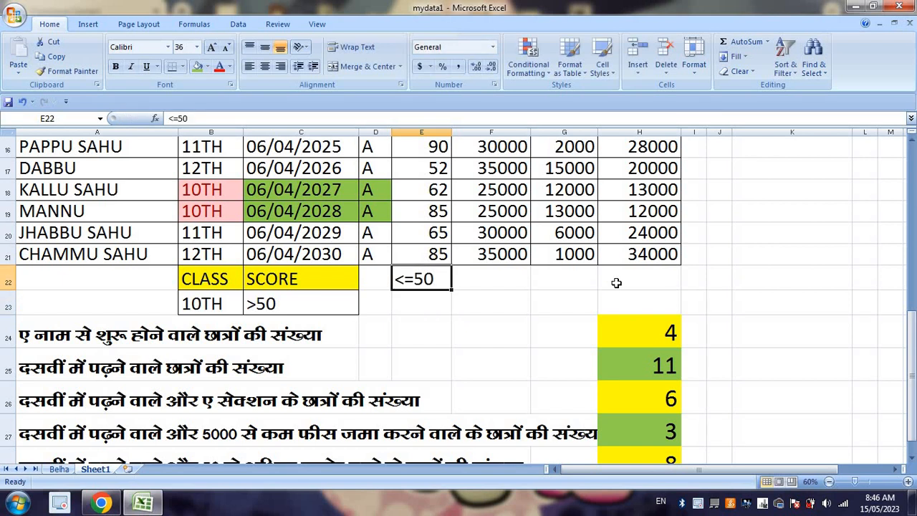
text(50)
key(Return)
key(Up)
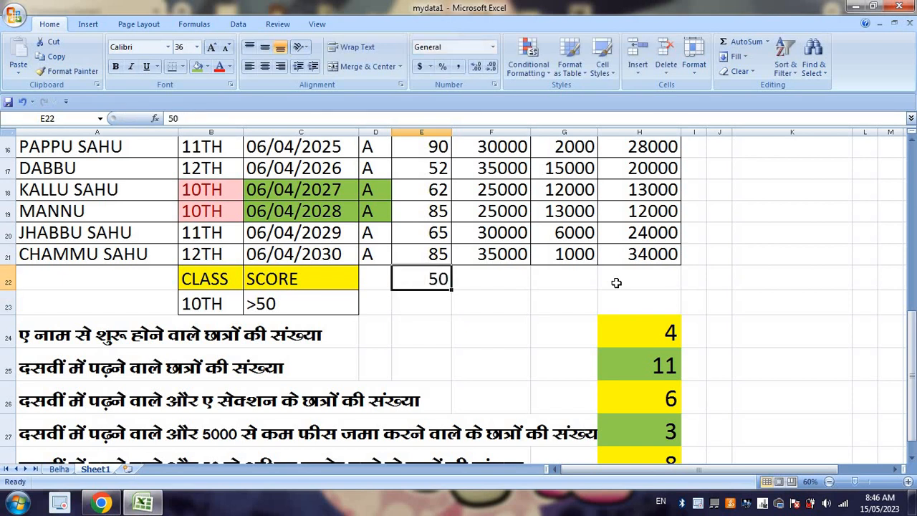
key(Delete)
Step: Examine the class column and the score range E1:E21 used as criteria ranges, along with the answers in rows 24 to 28
scroll(240, 315, up, 5)
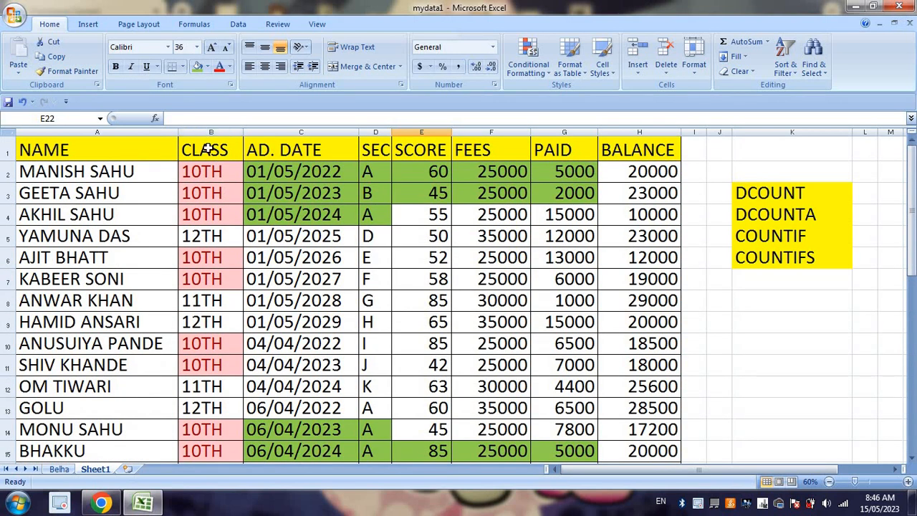
drag(209, 150, 215, 451)
drag(421, 156, 426, 348)
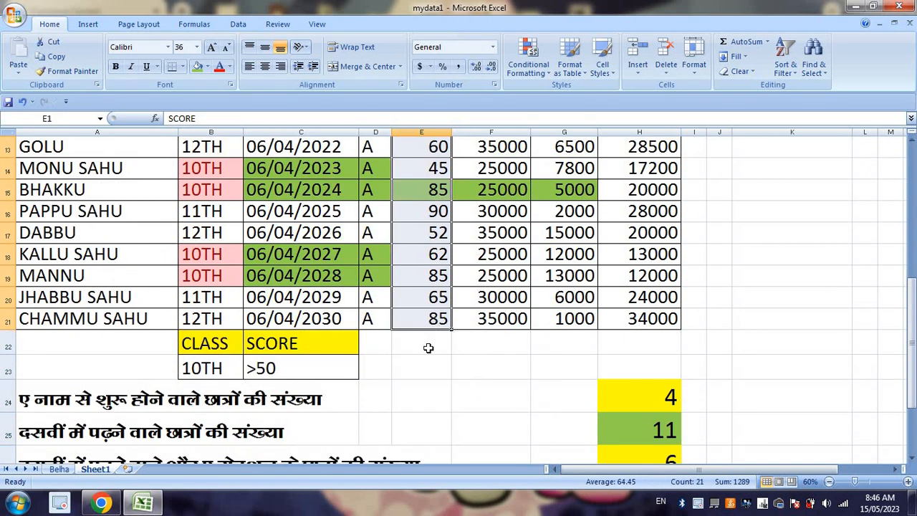
scroll(425, 369, up, 4)
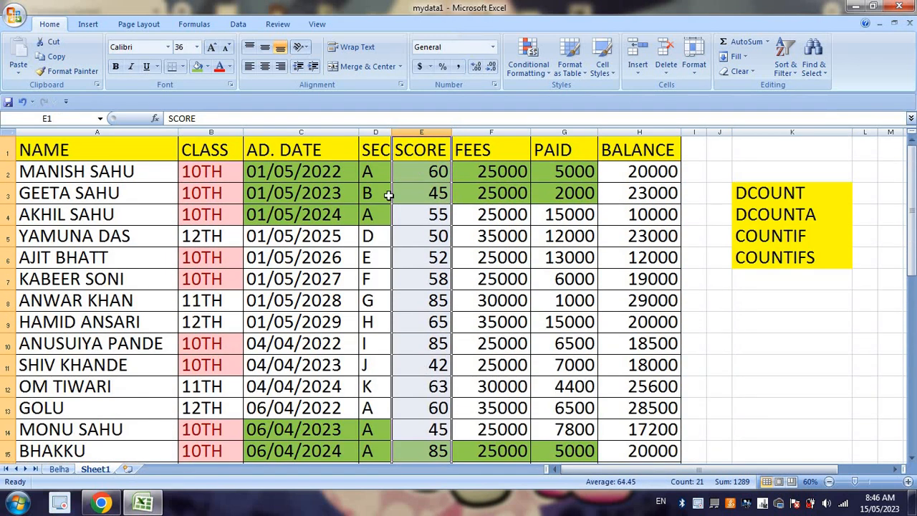
click(584, 383)
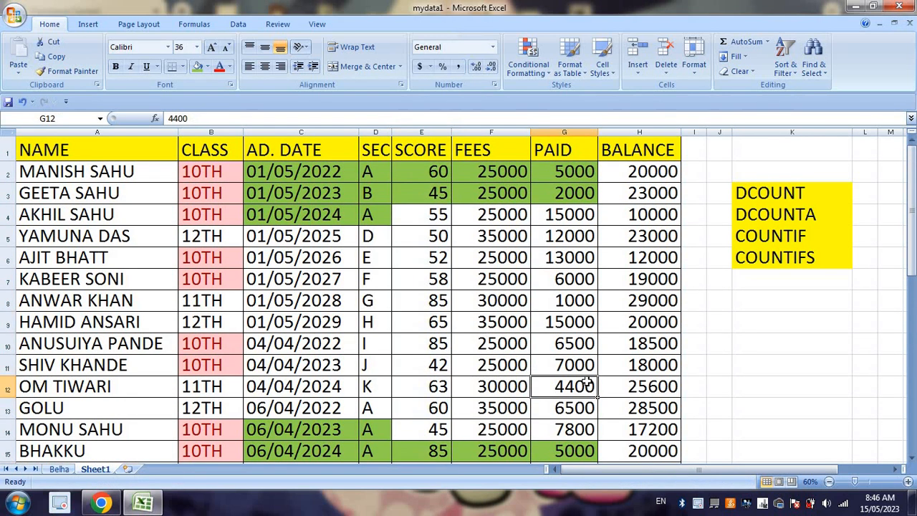
scroll(620, 371, down, 9)
scroll(620, 371, up, 1)
scroll(621, 371, up, 1)
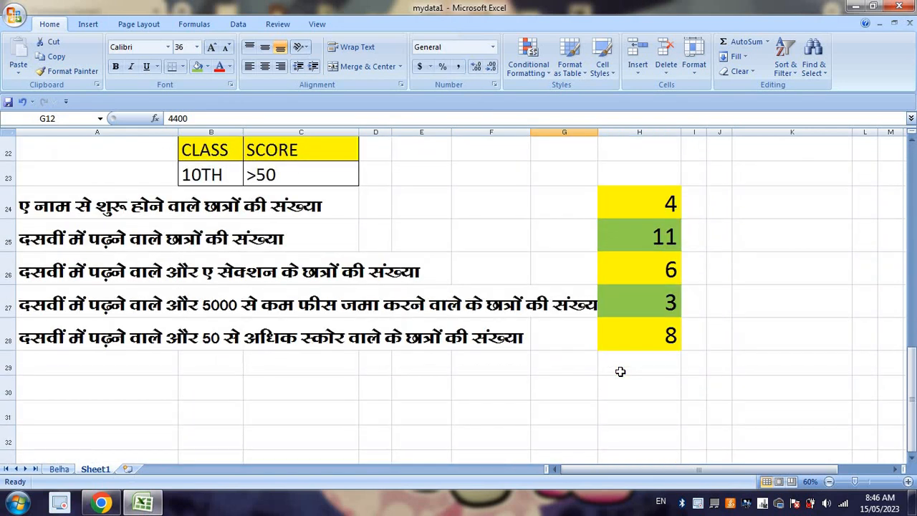